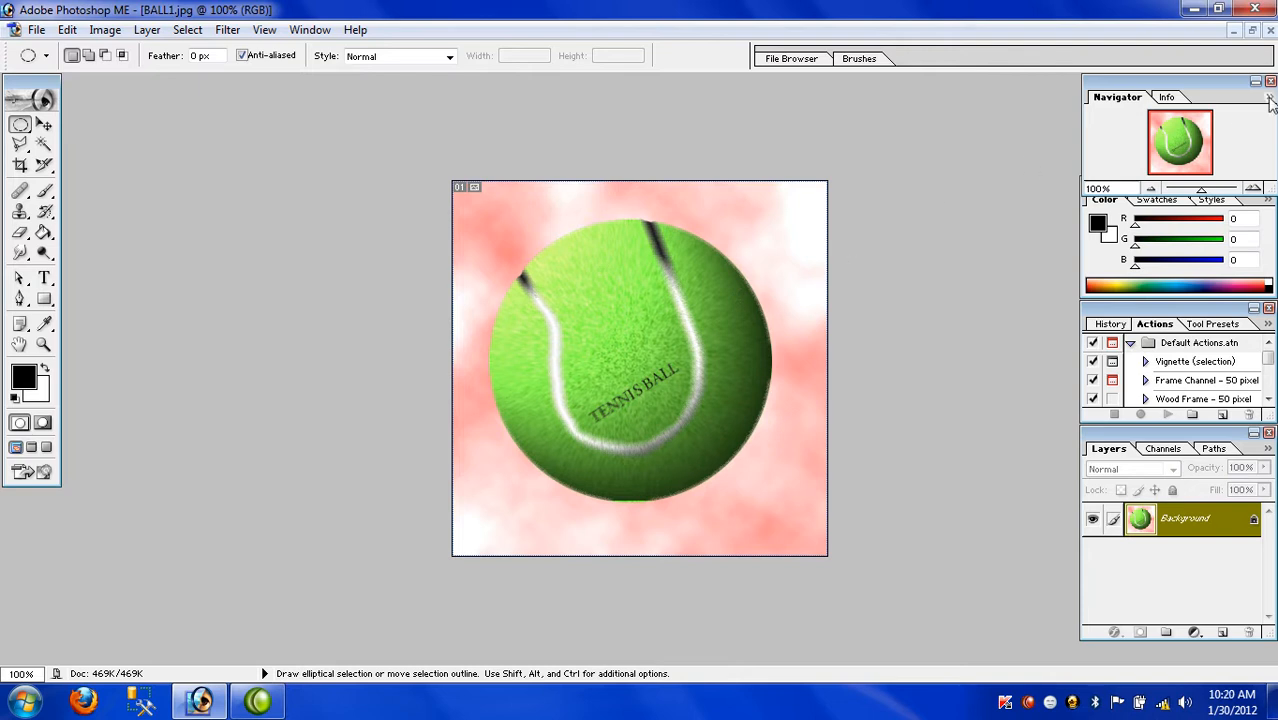
Close the open ball image and create a white 400 × 400 pixel RGB document named "tennis ball" at 72 pixels/inch, maximized.
{"action": "left_click", "coordinate": [1271, 30]}
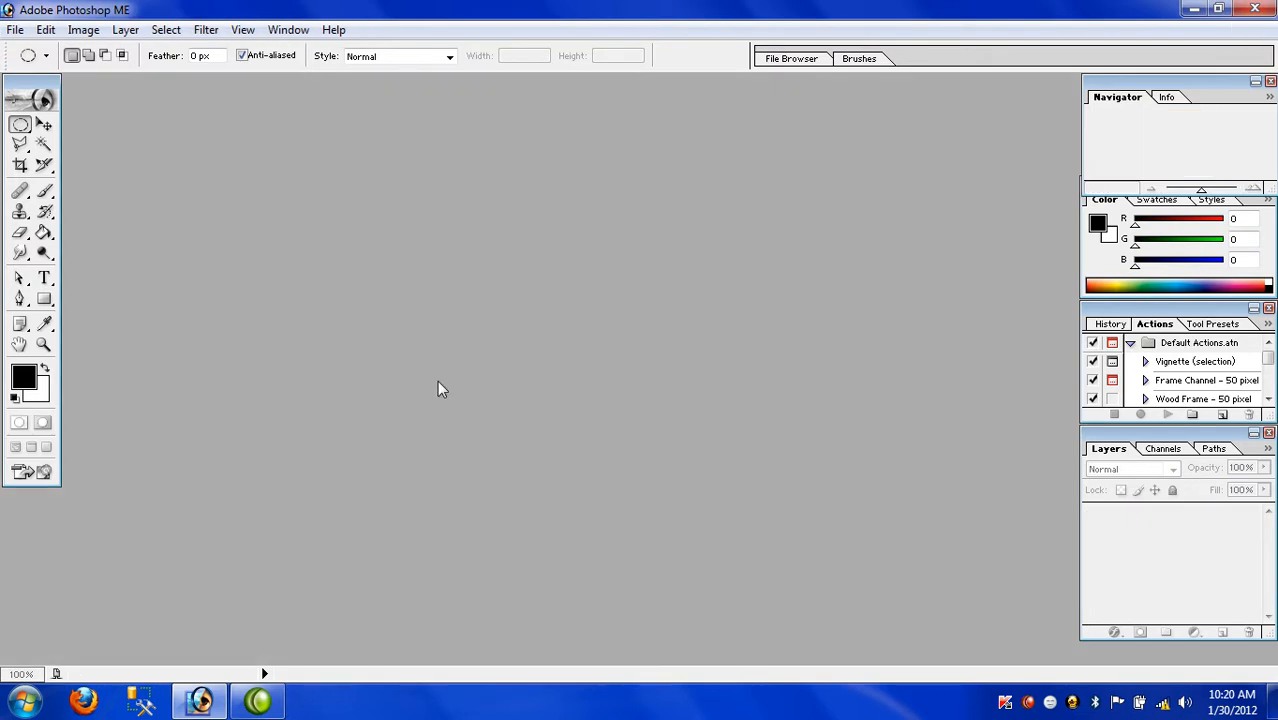
{"action": "left_click", "coordinate": [14, 31]}
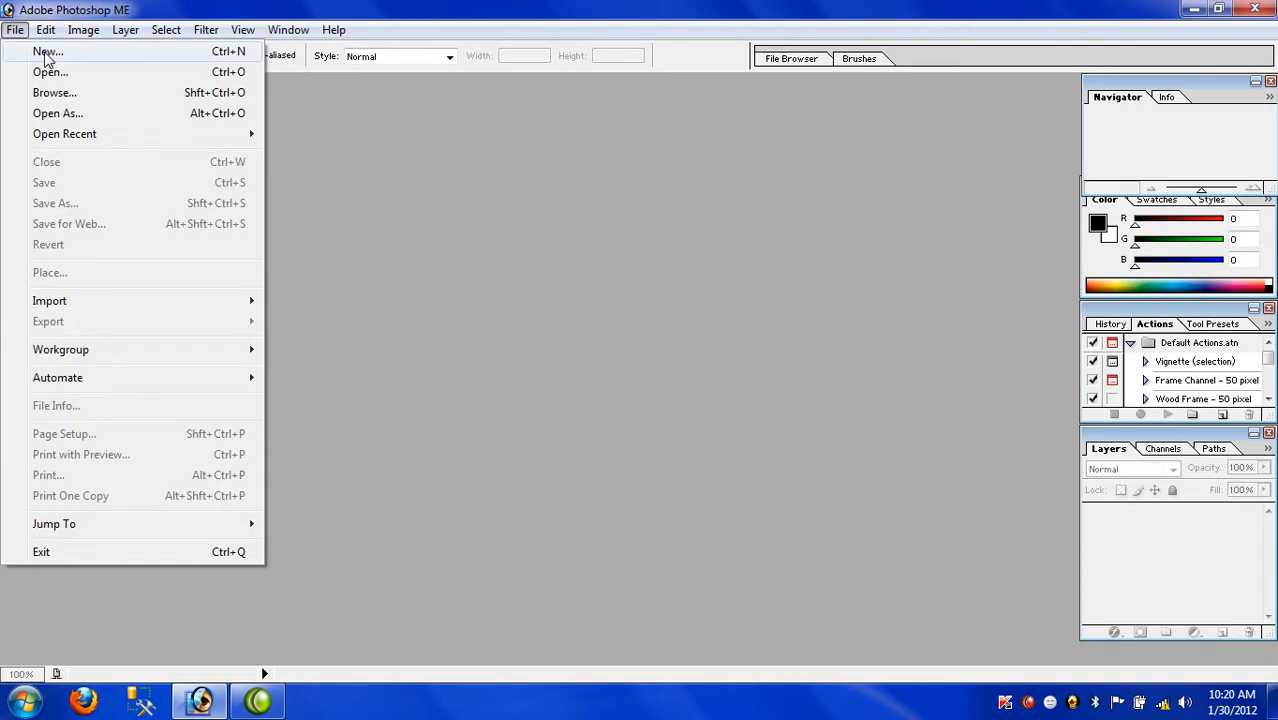
{"action": "left_click", "coordinate": [46, 54]}
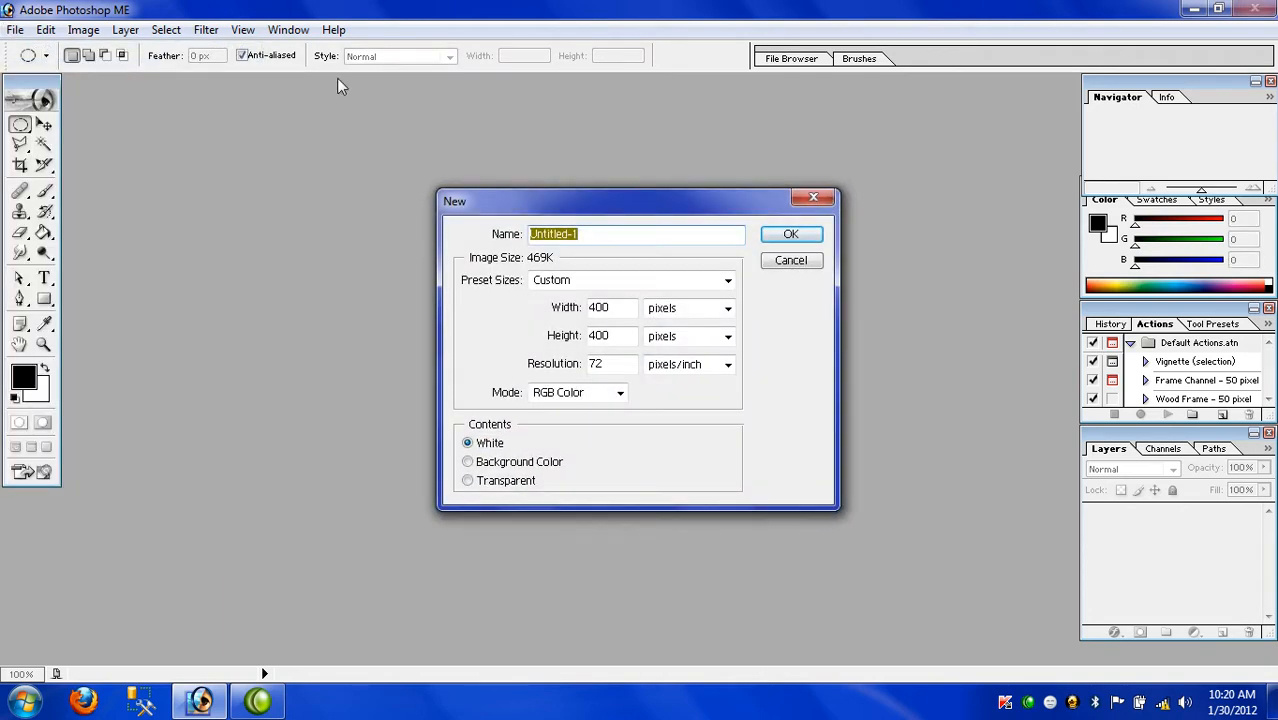
{"action": "type", "text": "tennis ball"}
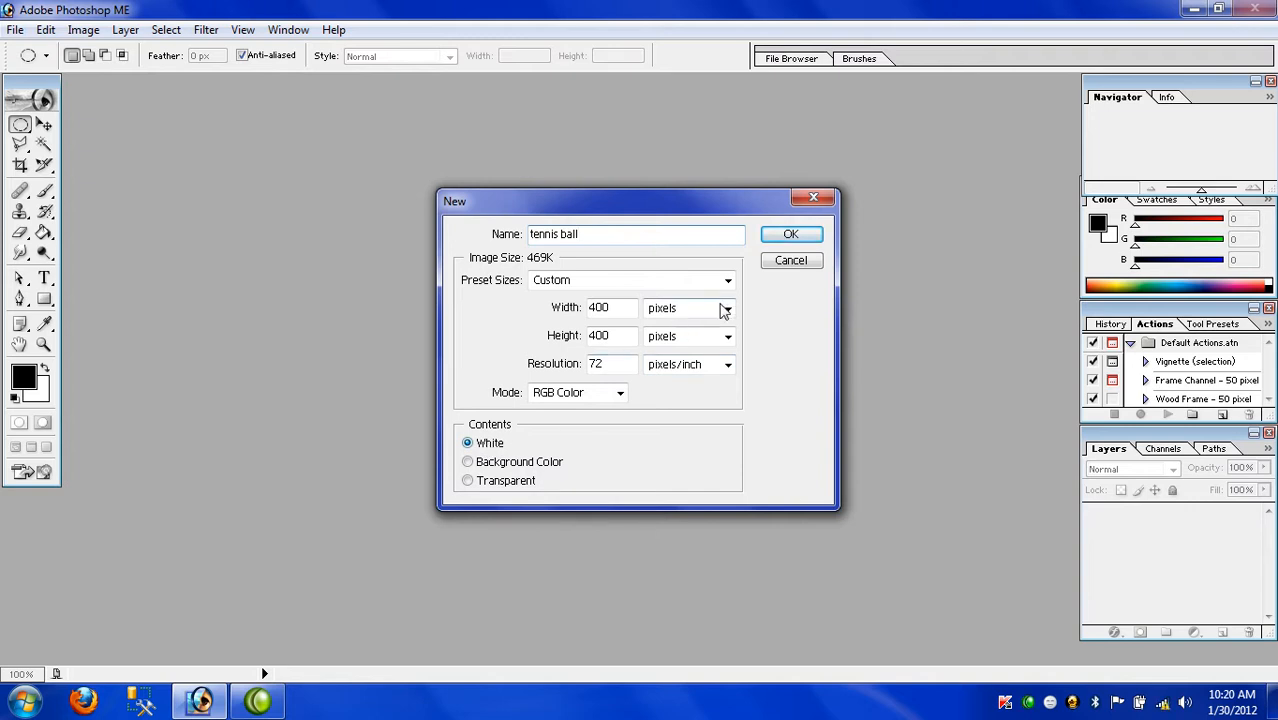
{"action": "left_click", "coordinate": [773, 238]}
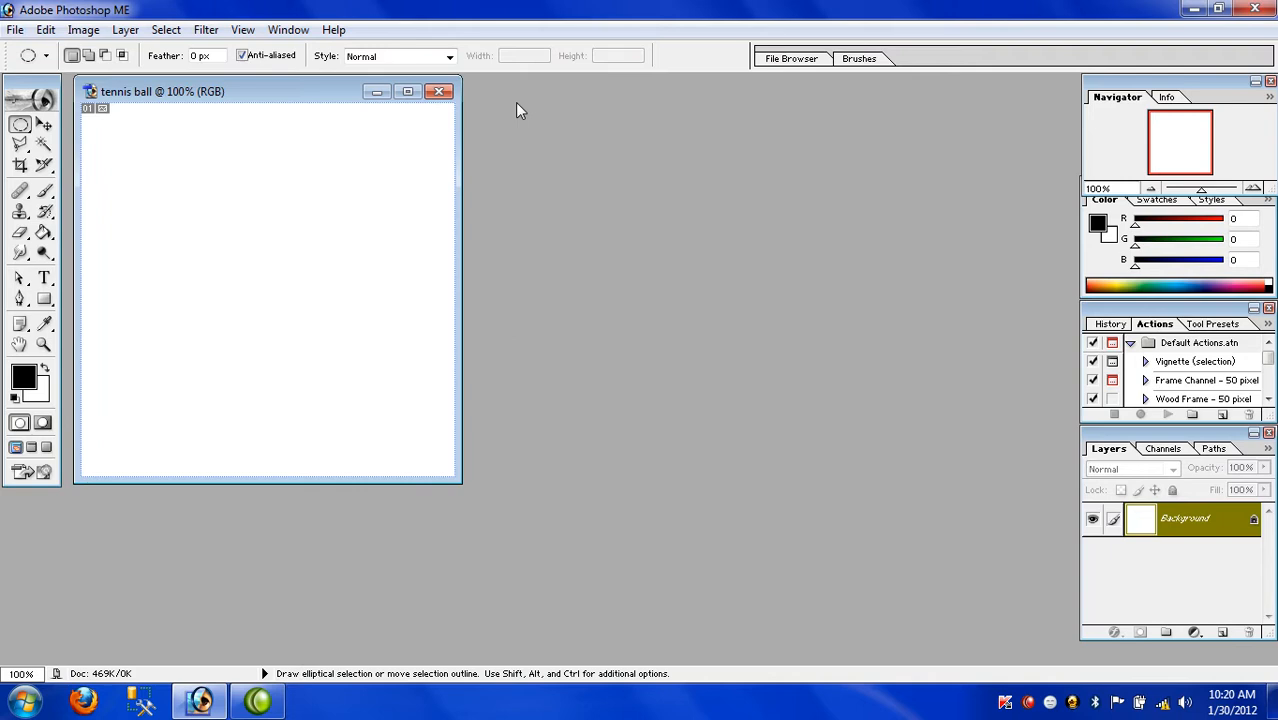
{"action": "left_click", "coordinate": [407, 91]}
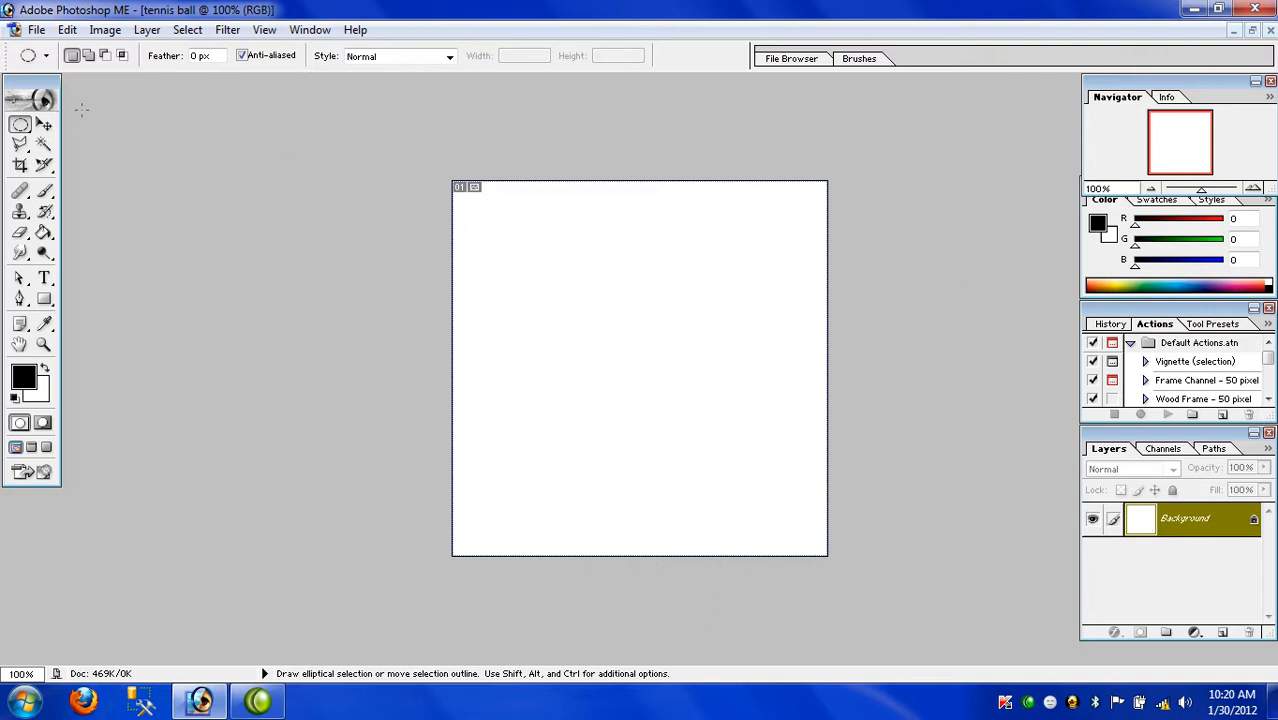
Make a circular selection about three quarters of the canvas width with the Elliptical Marquee and centre it on the canvas.
{"action": "left_click", "coordinate": [20, 125]}
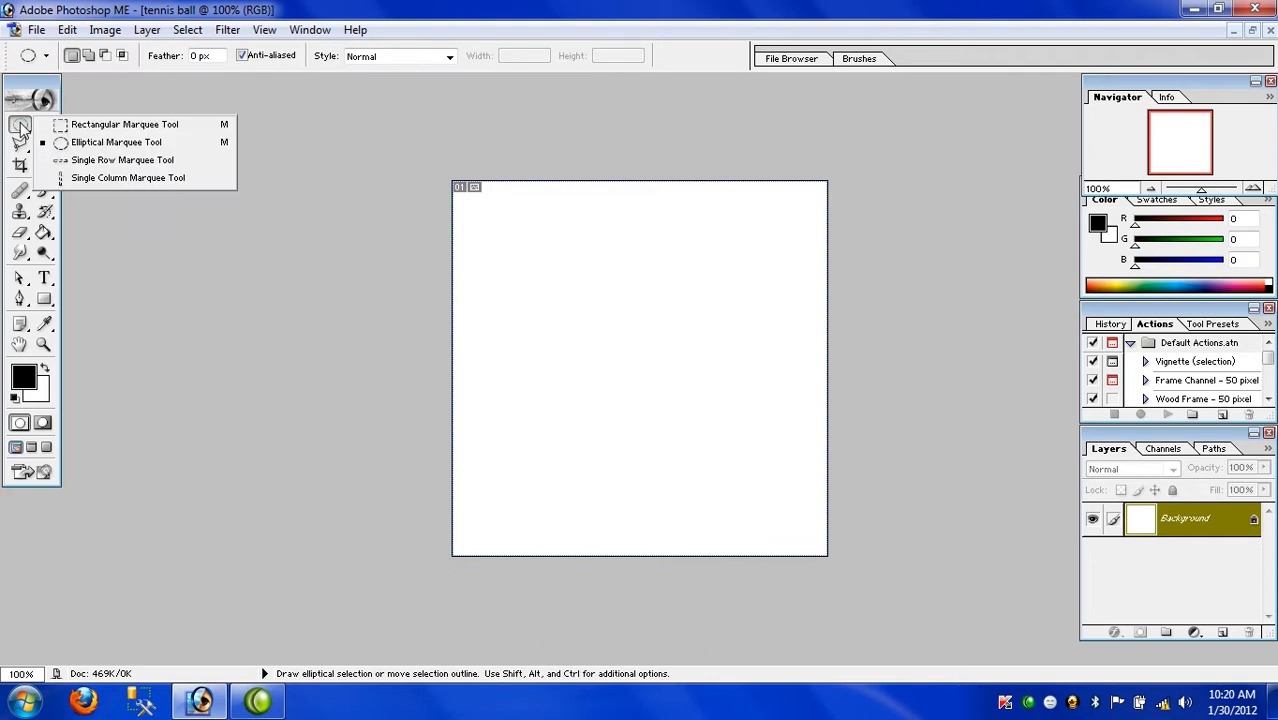
{"action": "left_click", "coordinate": [91, 145]}
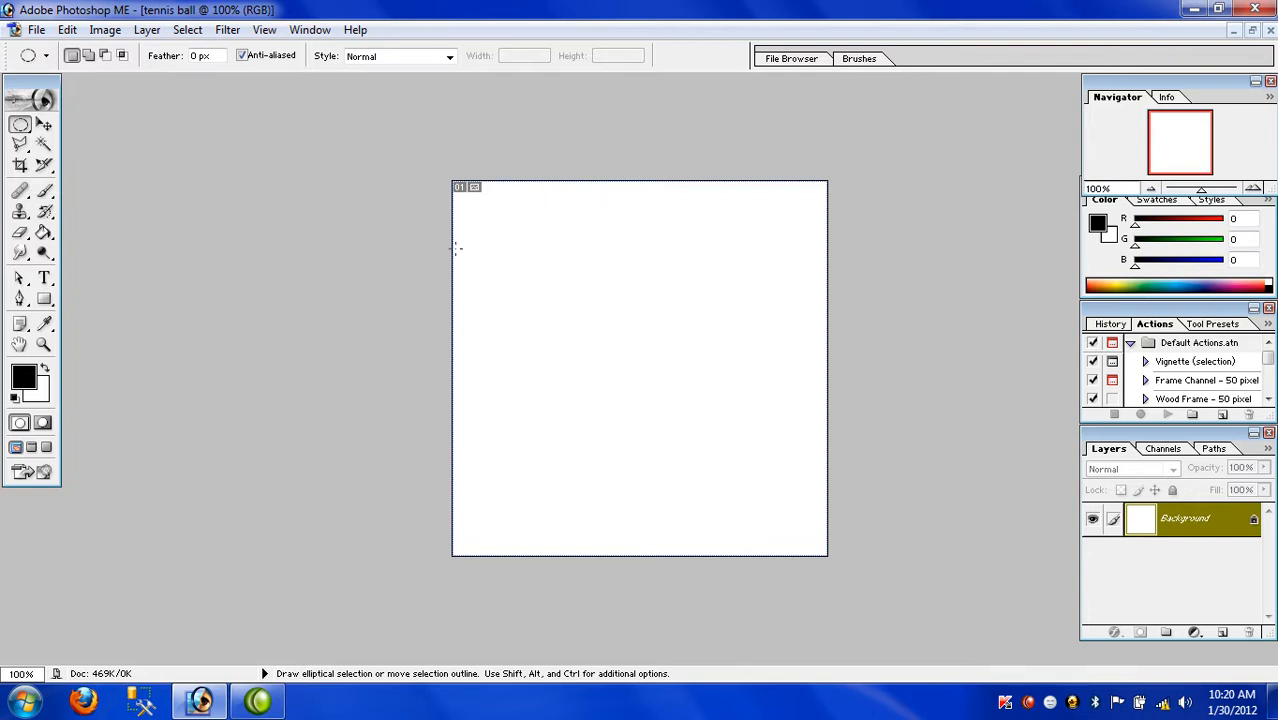
{"action": "left_click", "coordinate": [490, 234]}
{"action": "left_click_drag", "start_coordinate": [543, 287], "coordinate": [814, 517]}
{"action": "left_click_drag", "start_coordinate": [820, 518], "coordinate": [814, 509]}
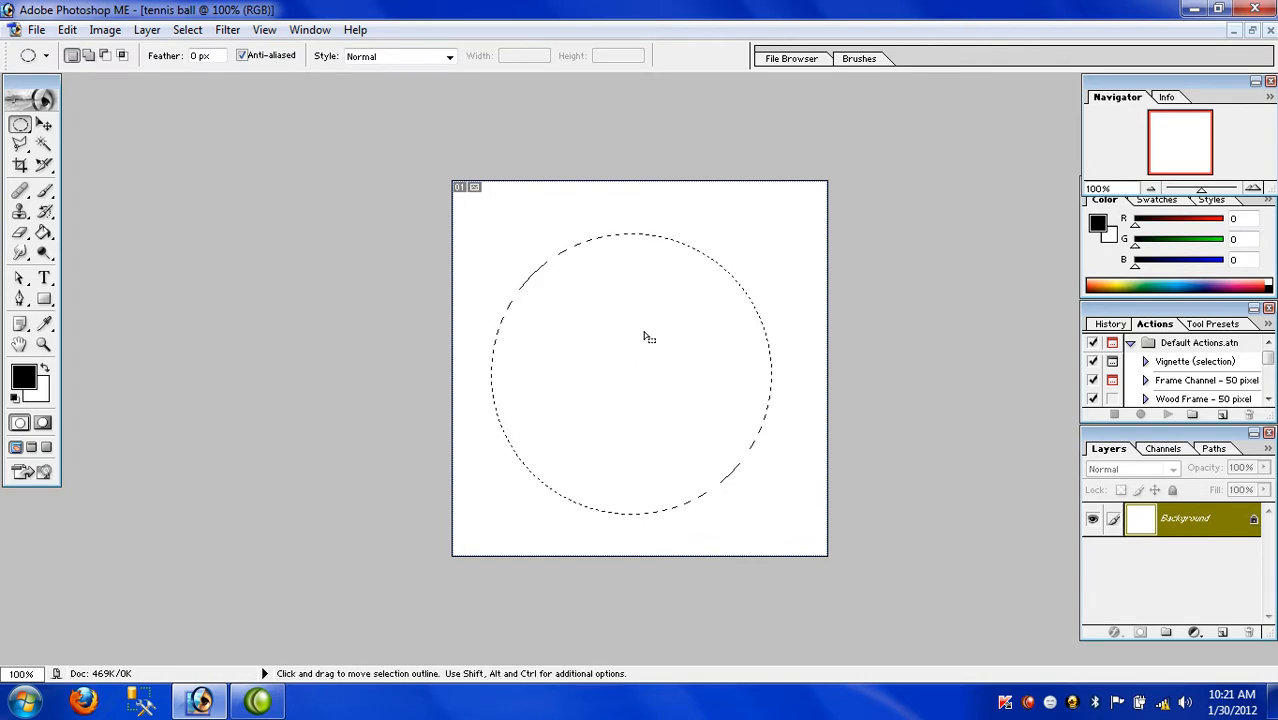
{"action": "mouse_move", "coordinate": [646, 336]}
{"action": "left_mouse_down"}
{"action": "mouse_move", "coordinate": [608, 322]}
{"action": "mouse_move", "coordinate": [655, 305]}
{"action": "mouse_move", "coordinate": [620, 329]}
{"action": "mouse_move", "coordinate": [632, 292]}
{"action": "mouse_move", "coordinate": [627, 331]}
{"action": "mouse_move", "coordinate": [619, 314]}
{"action": "mouse_move", "coordinate": [644, 323]}
{"action": "mouse_move", "coordinate": [643, 283]}
{"action": "mouse_move", "coordinate": [645, 320]}
{"action": "mouse_move", "coordinate": [659, 308]}
{"action": "mouse_move", "coordinate": [660, 319]}
{"action": "left_mouse_up"}
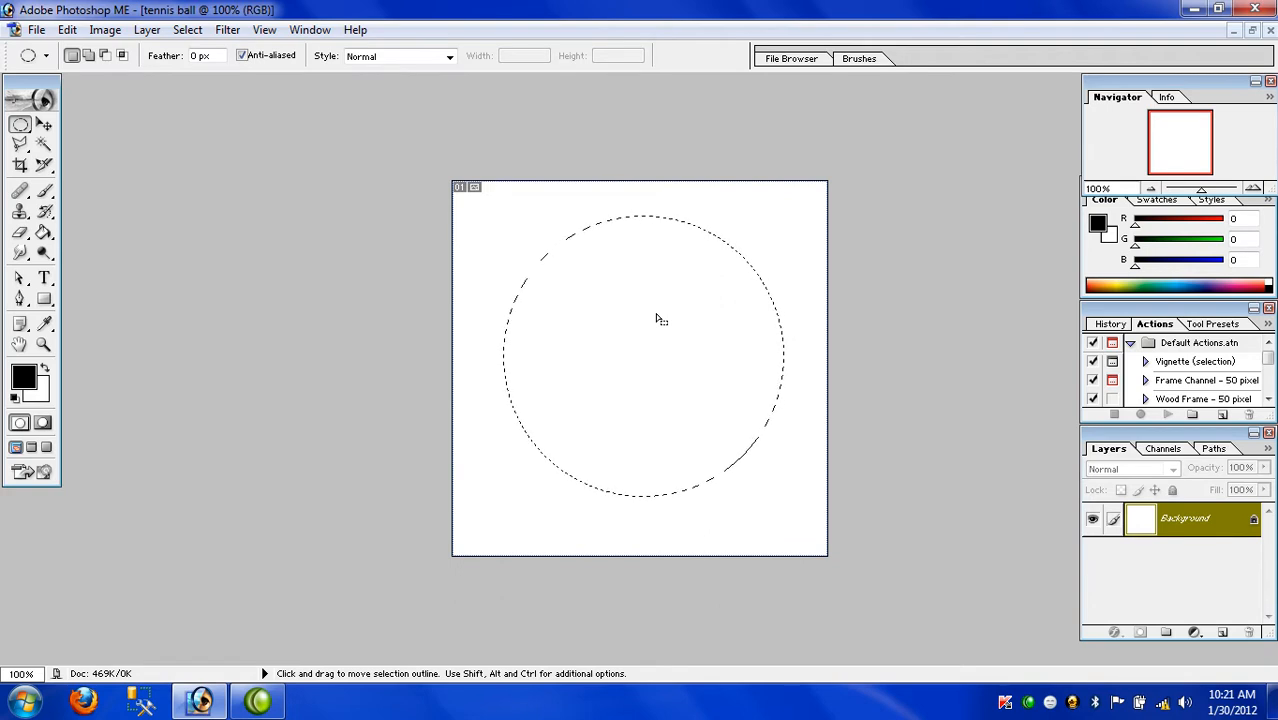
Add a new layer above the background and name it "tennis ball".
{"action": "left_click", "coordinate": [1220, 636]}
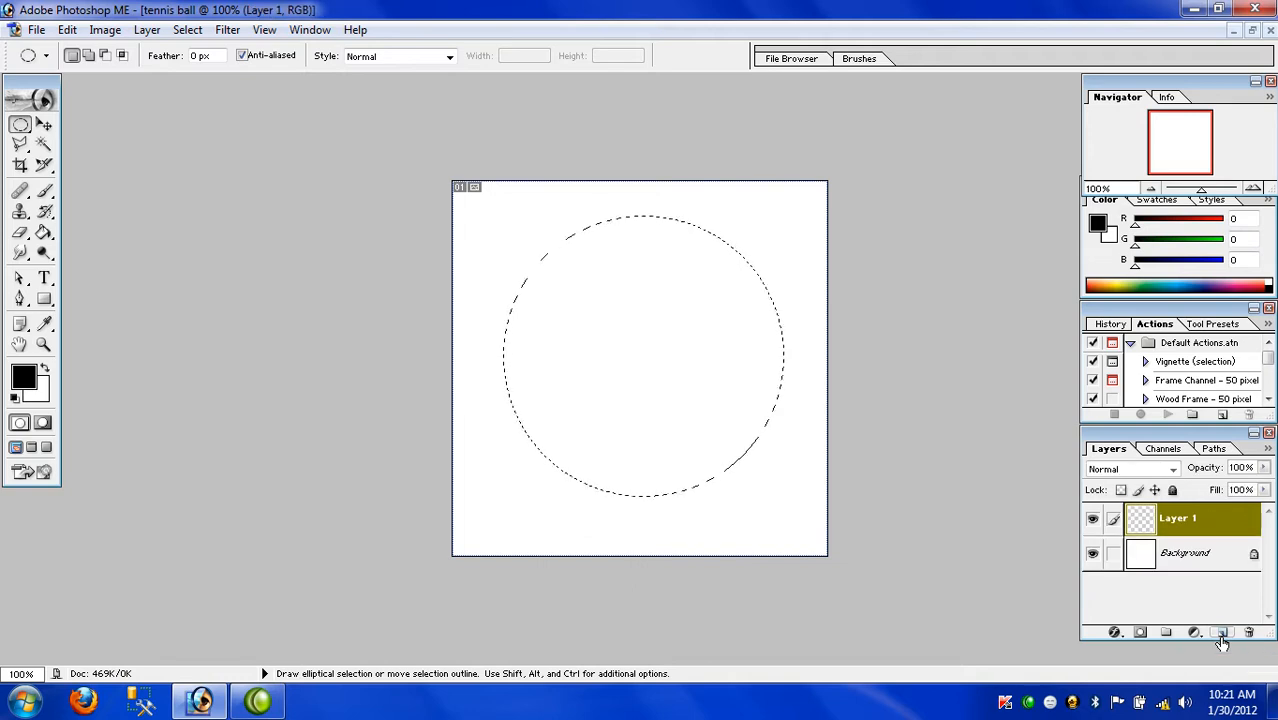
{"action": "right_click", "coordinate": [1177, 521]}
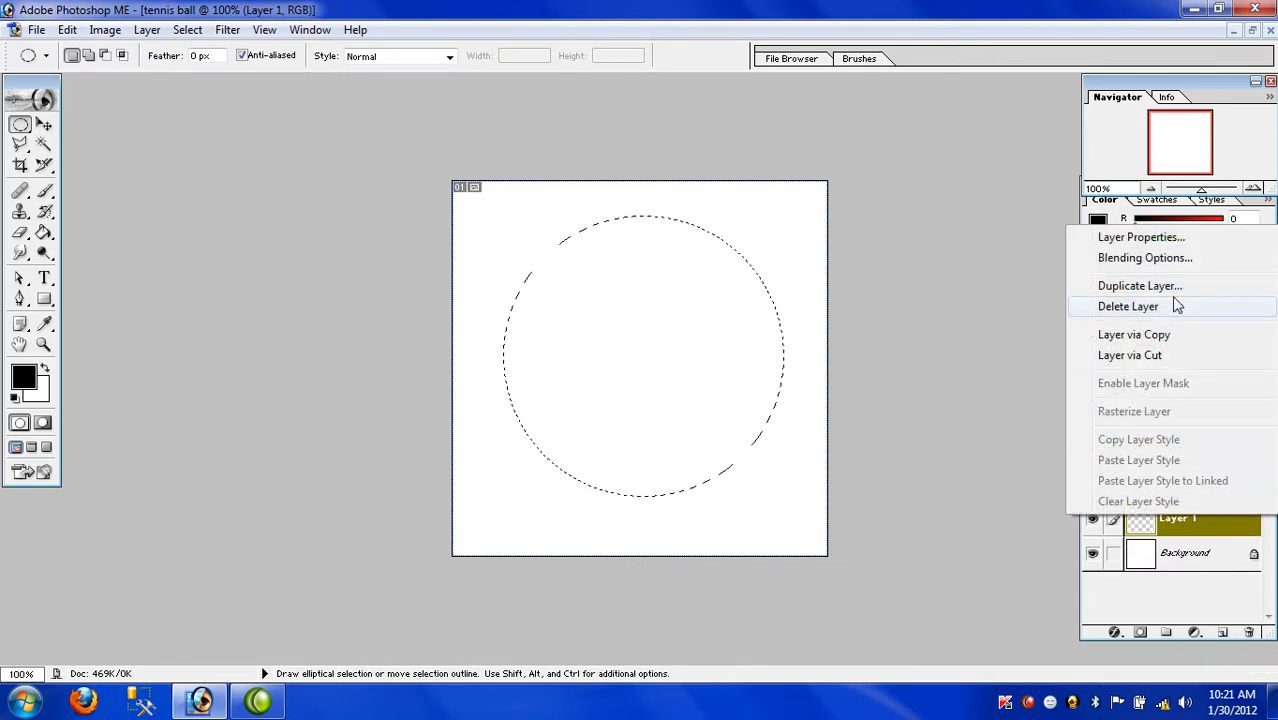
{"action": "left_click", "coordinate": [1174, 240]}
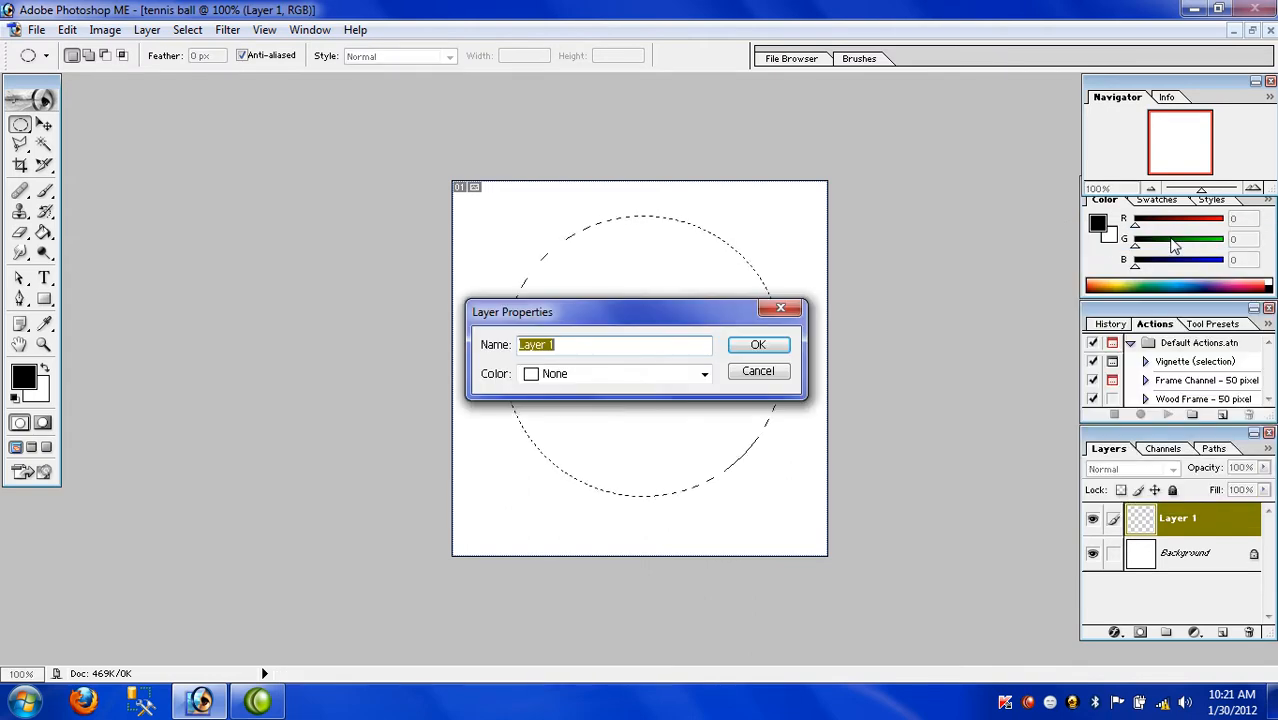
{"action": "type", "text": "te"}
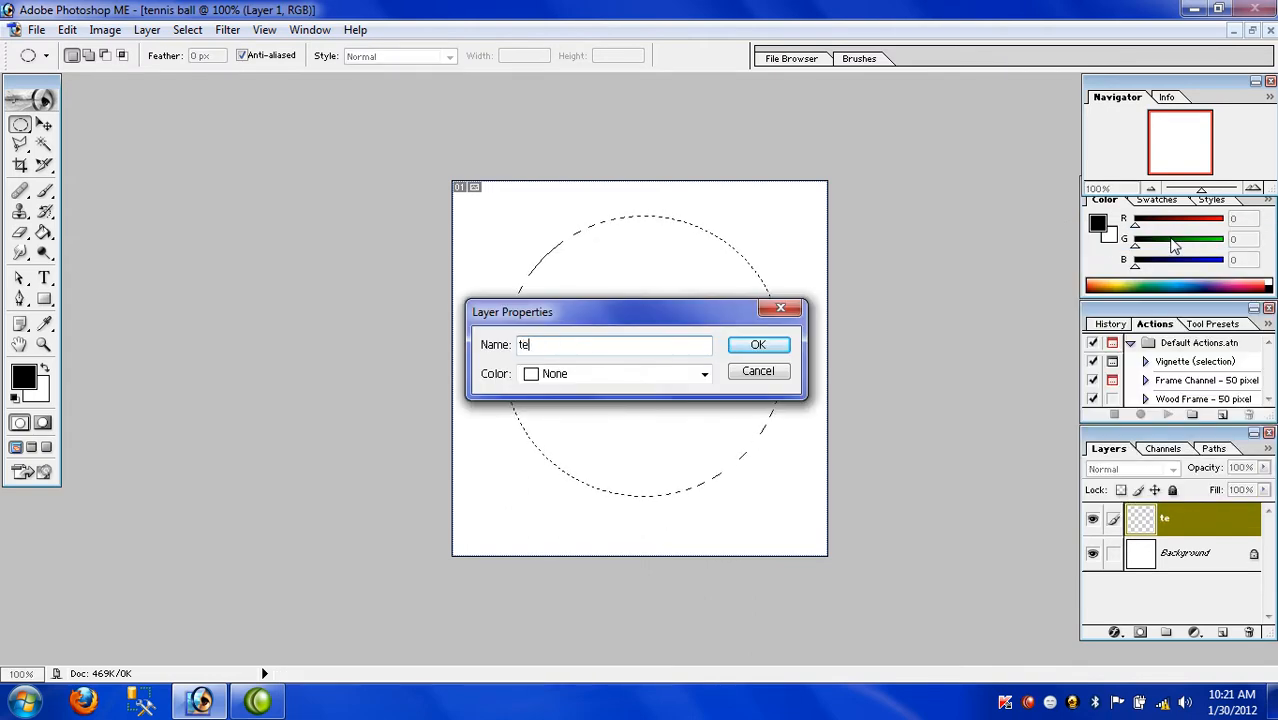
{"action": "type", "text": "nnis ball"}
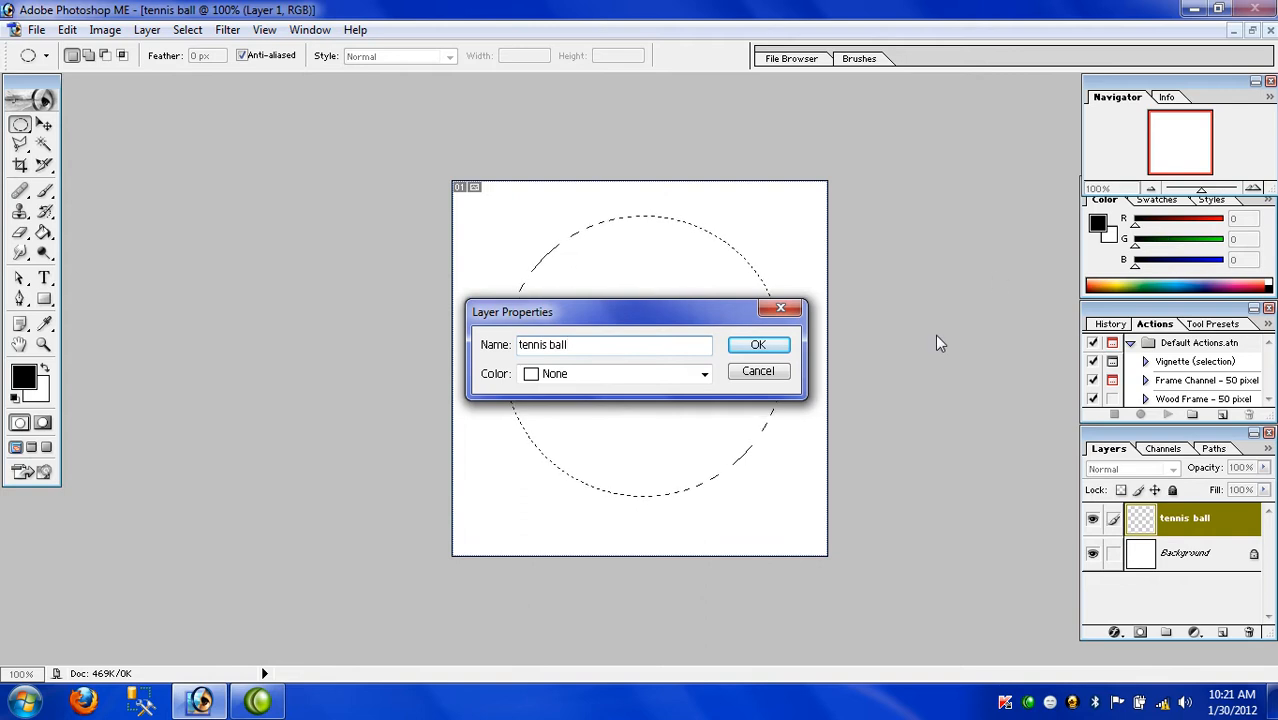
{"action": "left_click", "coordinate": [759, 345]}
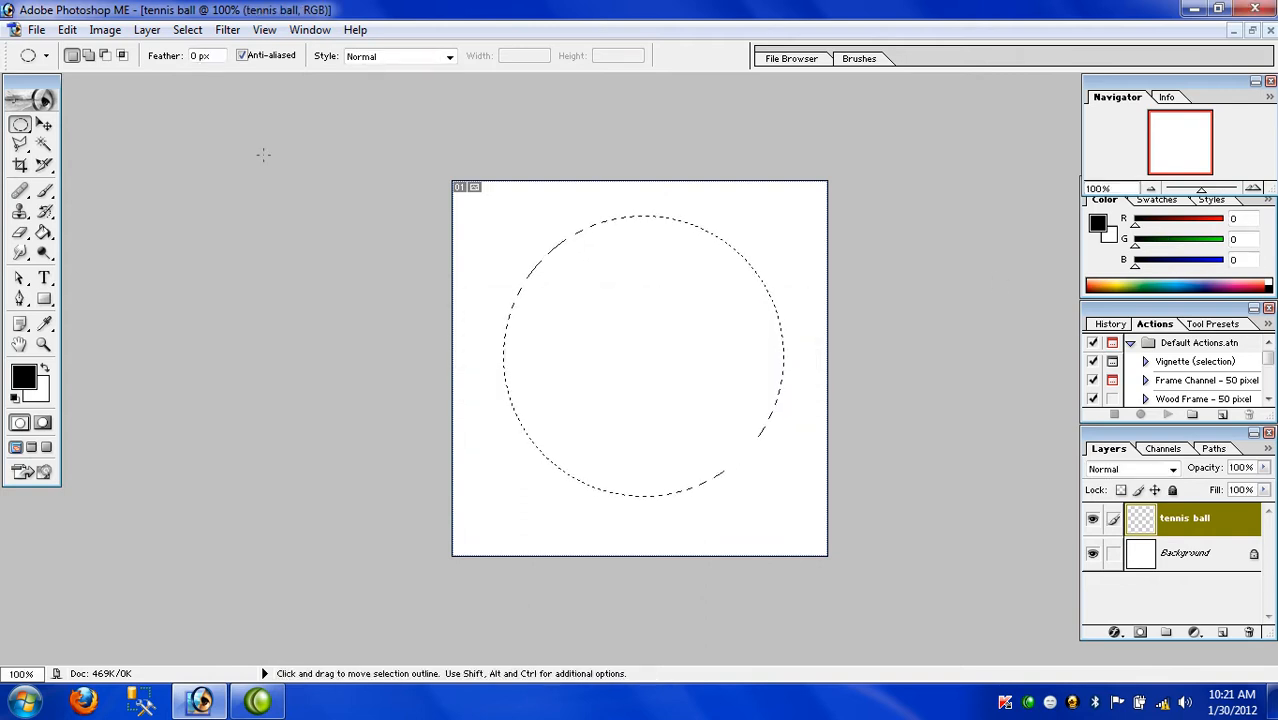
Set the foreground color to green 15E523 and fill the circular selection with it on the tennis ball layer.
{"action": "left_click", "coordinate": [24, 380]}
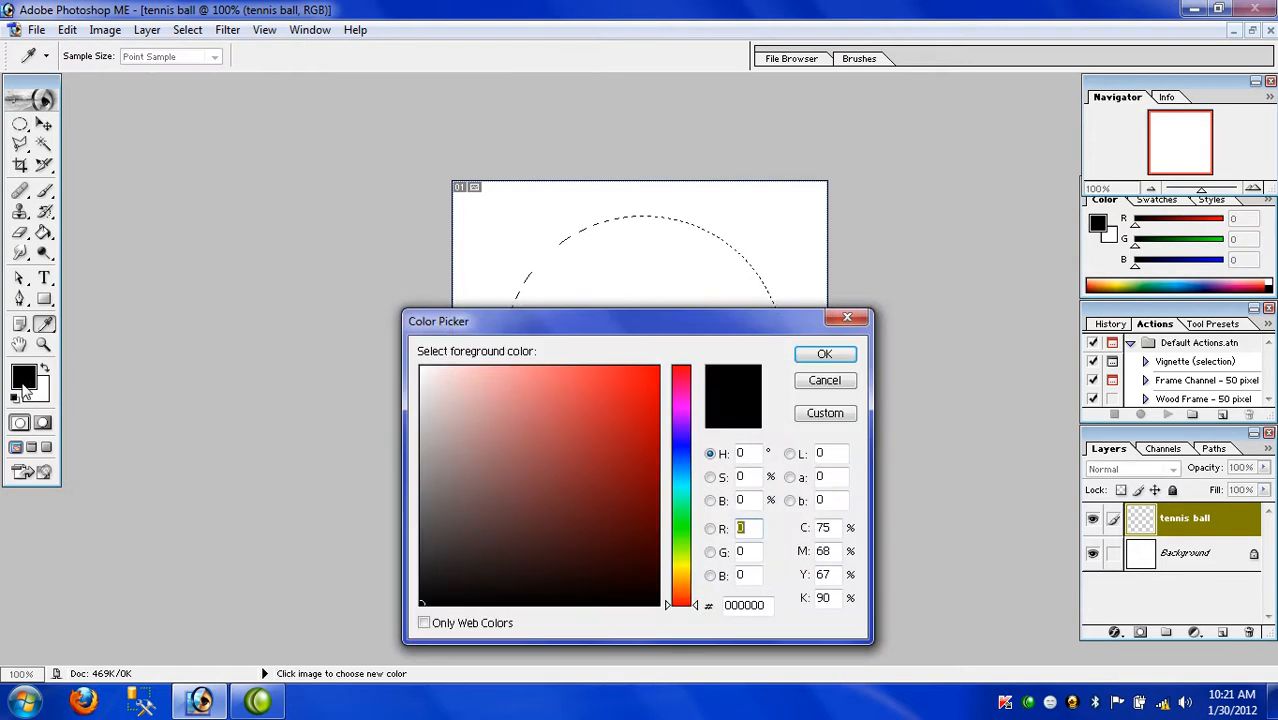
{"action": "left_click", "coordinate": [678, 522]}
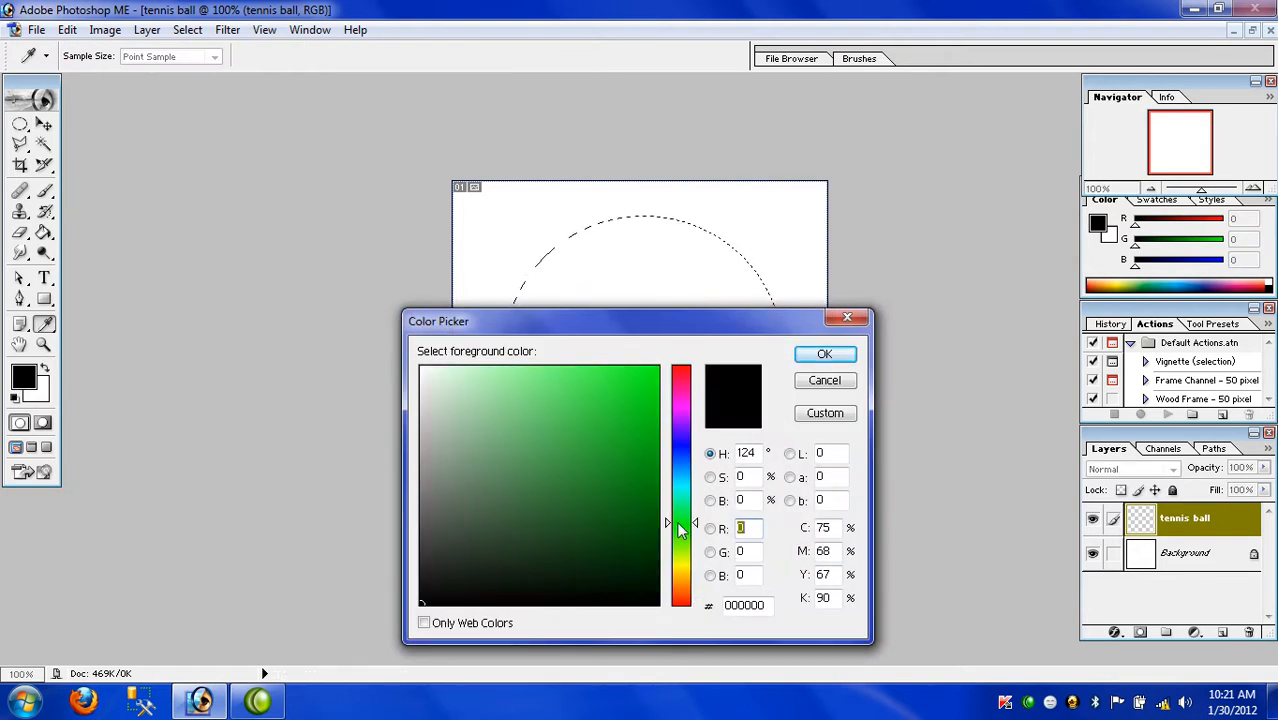
{"action": "left_click", "coordinate": [637, 390]}
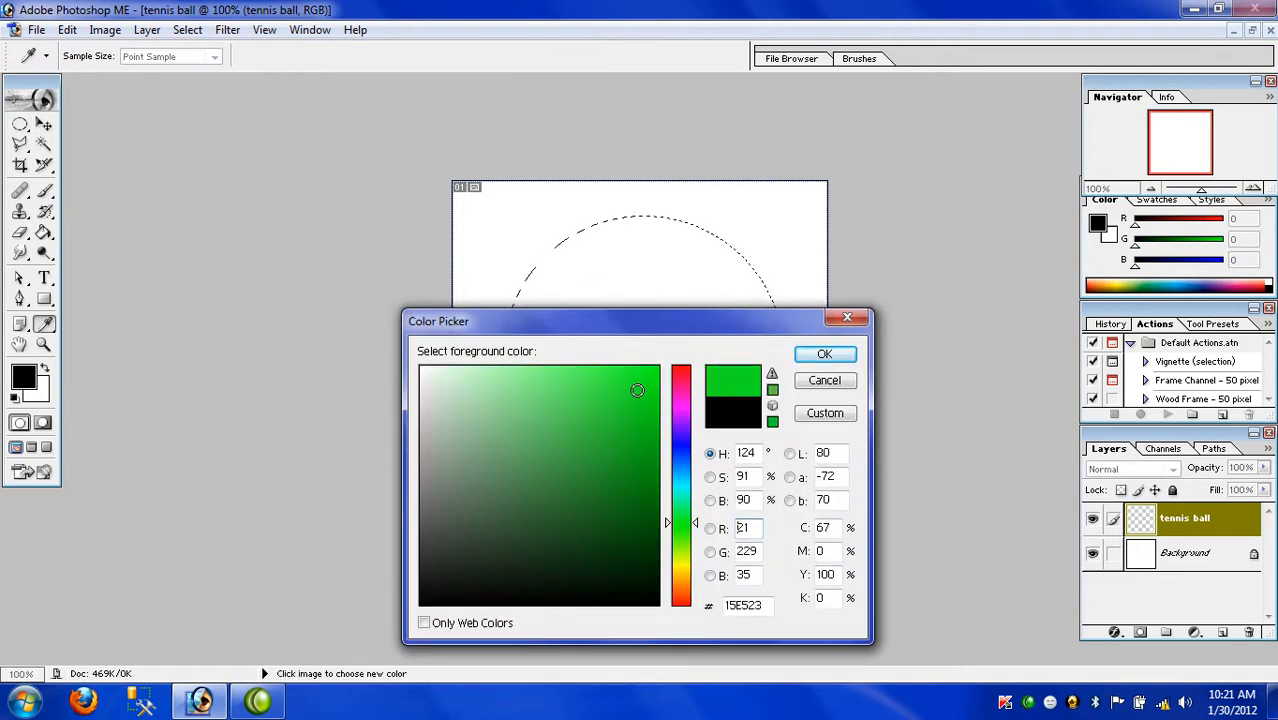
{"action": "left_click", "coordinate": [801, 358]}
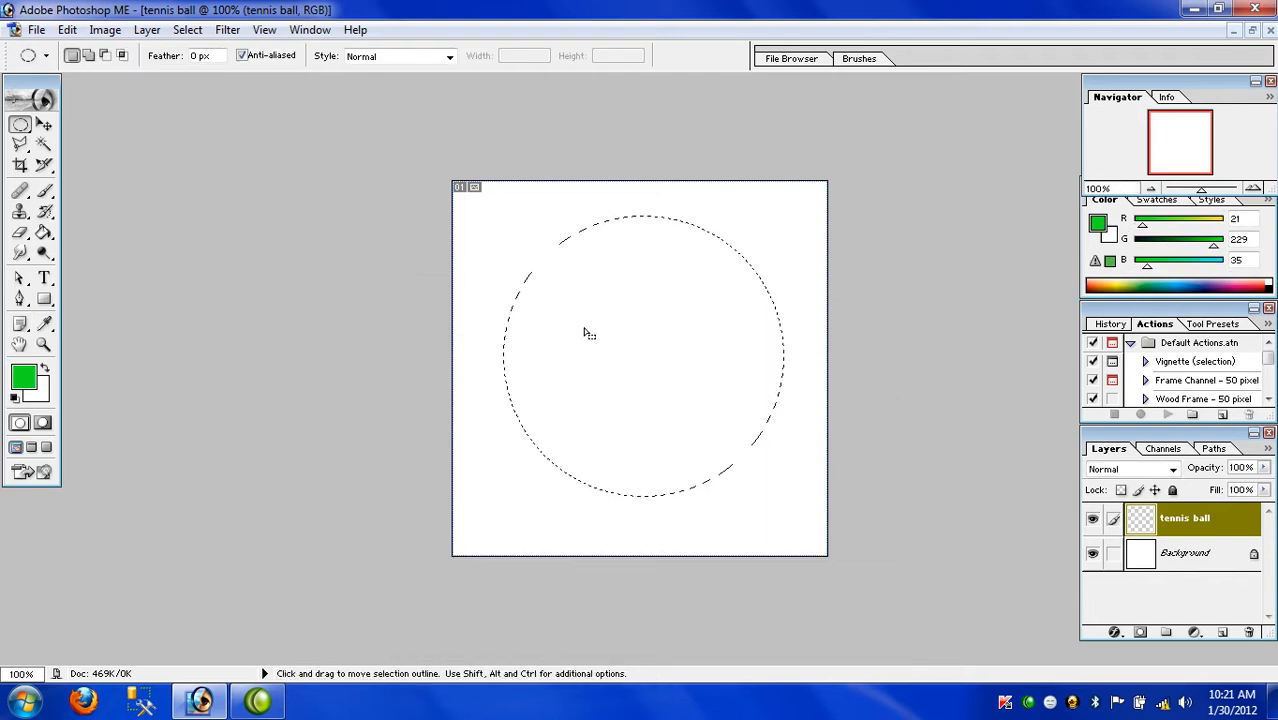
{"action": "key", "text": "alt"}
{"action": "key", "text": "alt+BackSpace"}
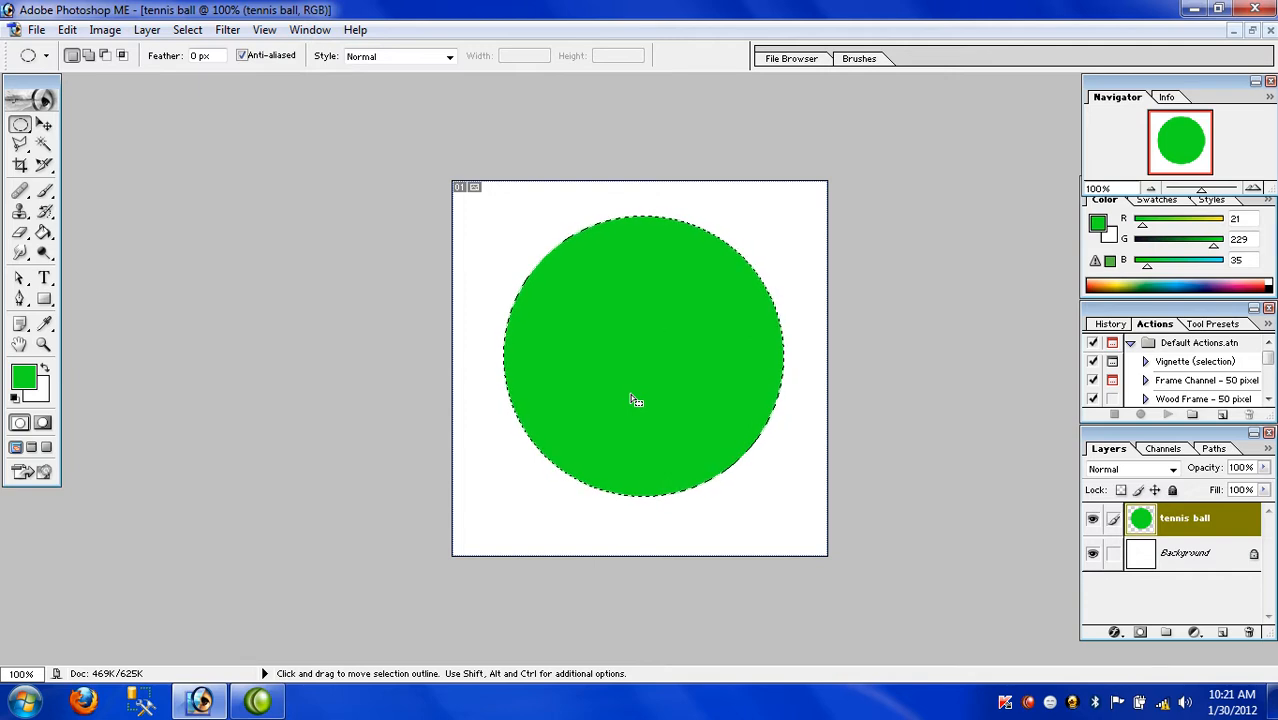
Apply Add Noise to the green circle with amount 10%, Gaussian distribution and Monochromatic enabled.
{"action": "left_click", "coordinate": [226, 31]}
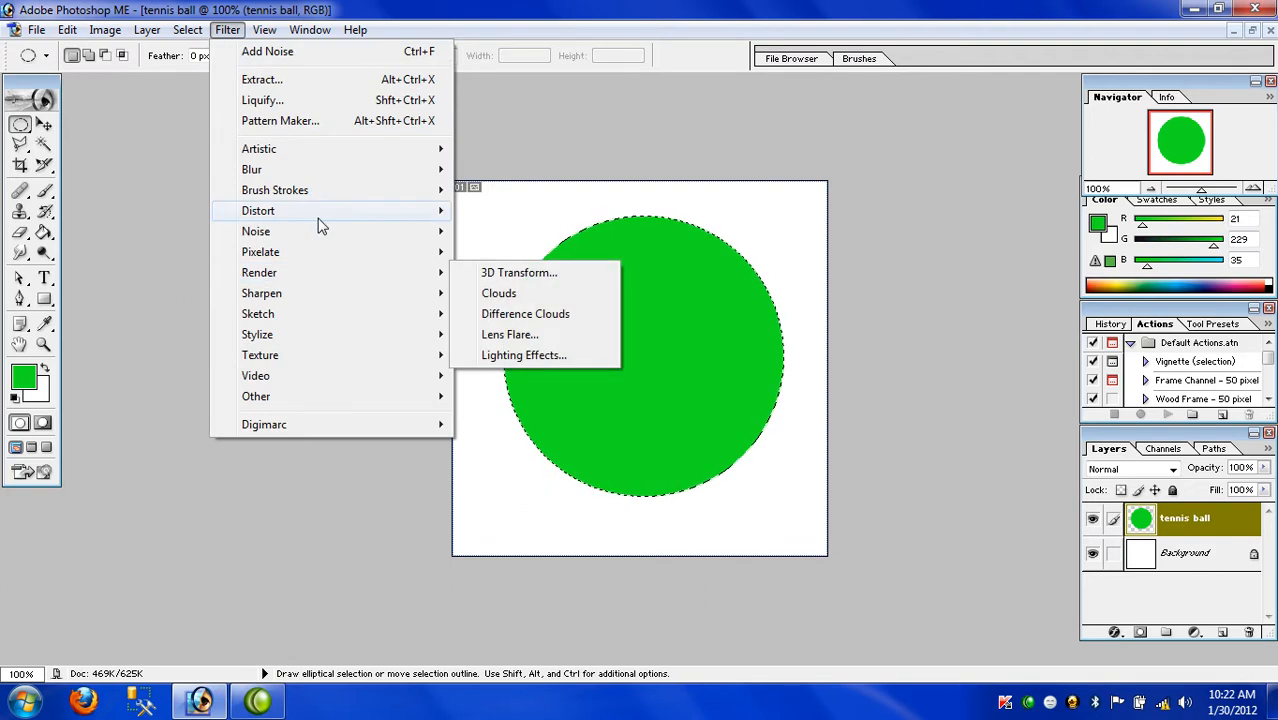
{"action": "mouse_move", "coordinate": [316, 241]}
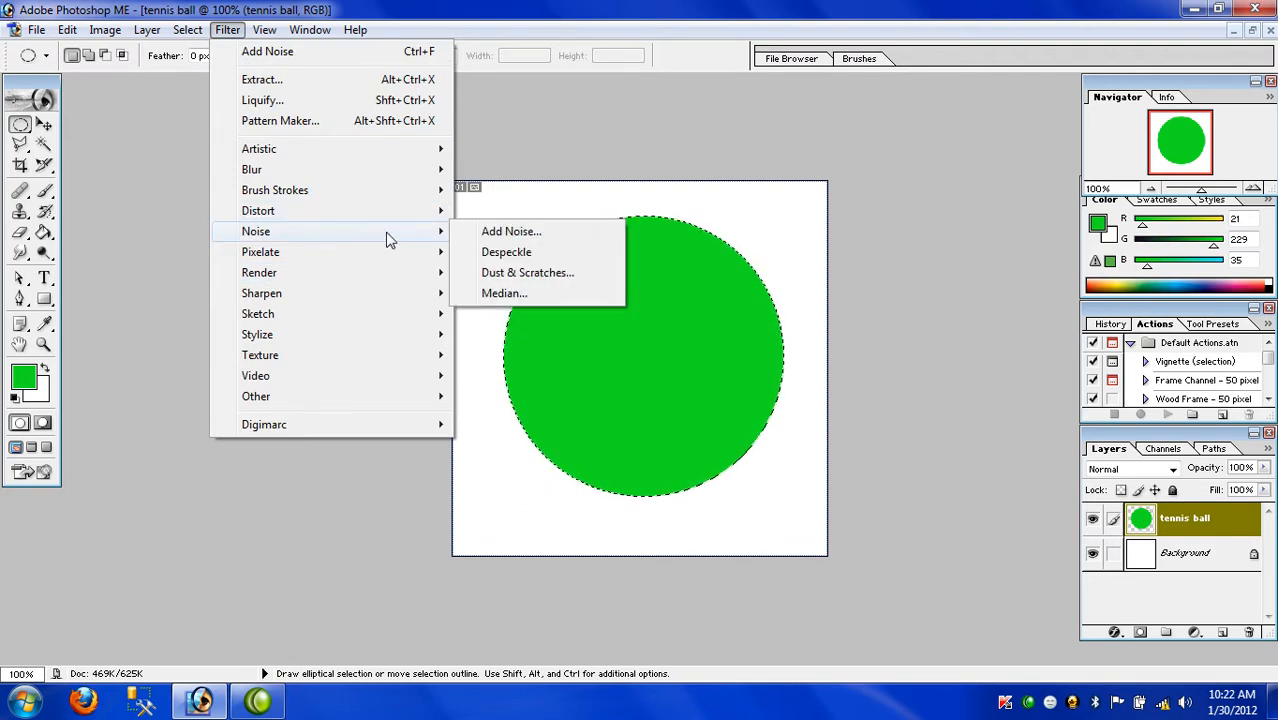
{"action": "left_click", "coordinate": [505, 232]}
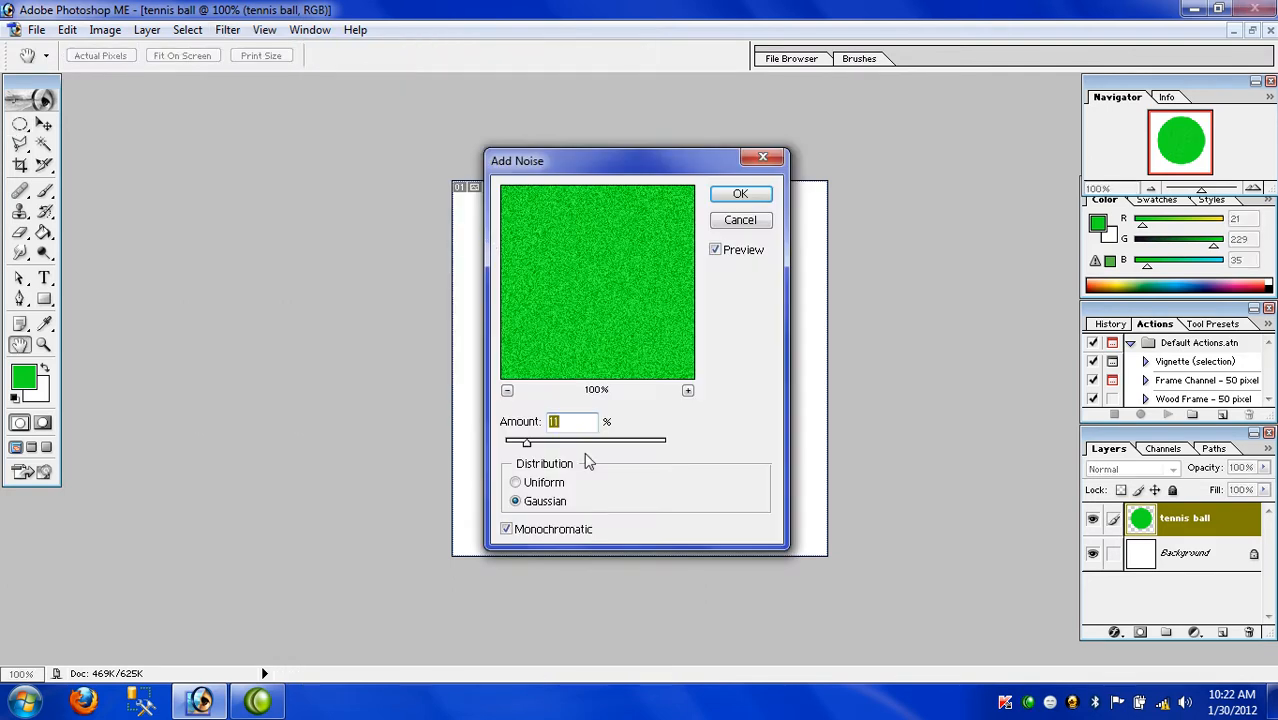
{"action": "type", "text": "10"}
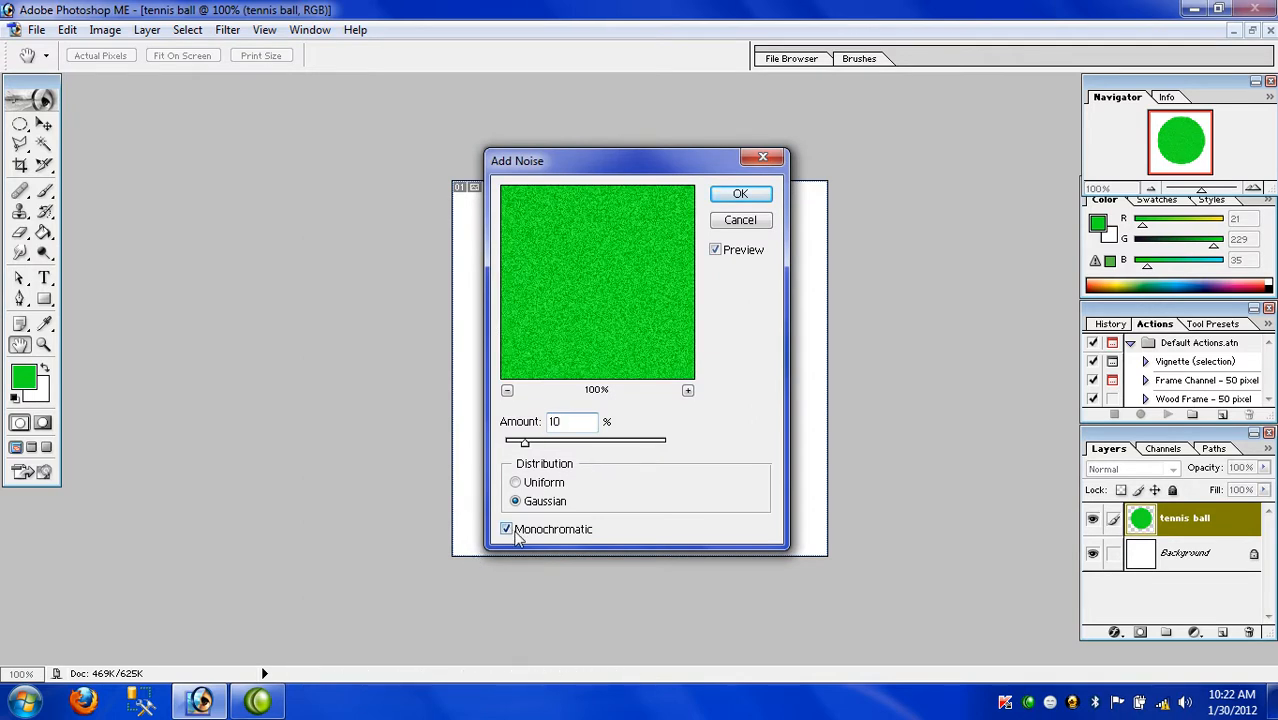
{"action": "left_click", "coordinate": [738, 195]}
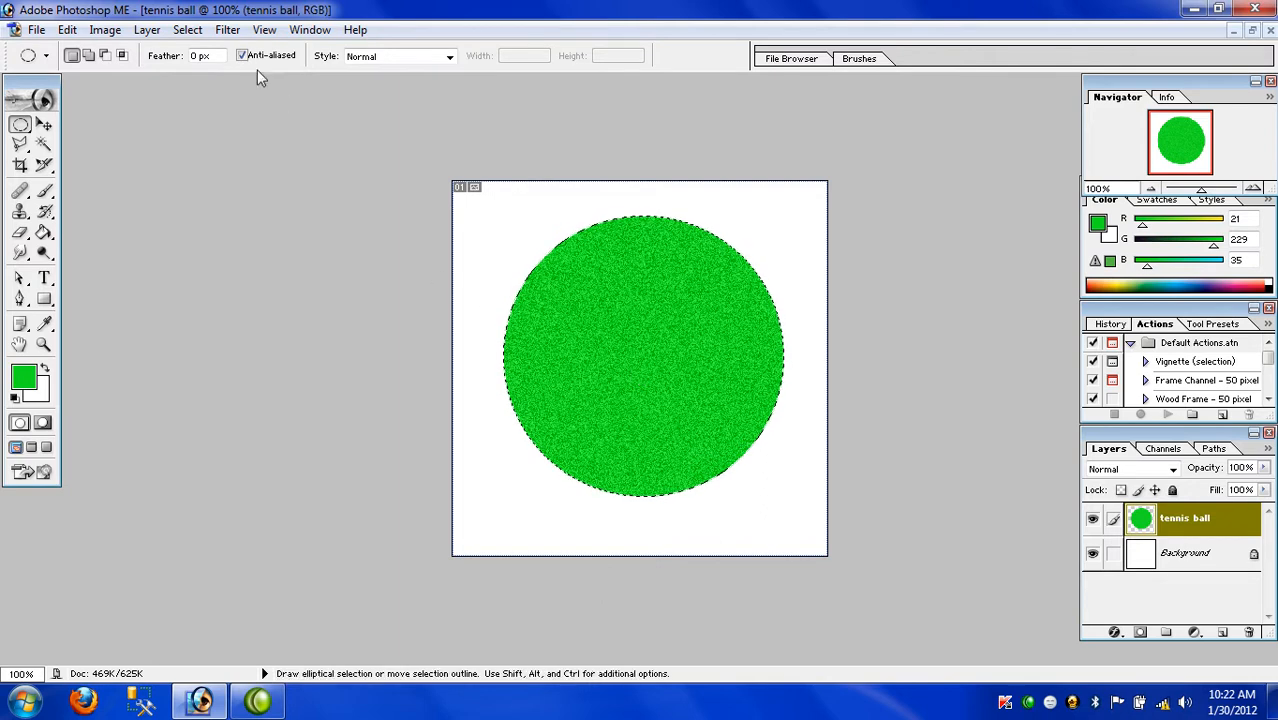
Apply a Radial Blur to the noisy green circle with amount 10, Zoom method and Good quality.
{"action": "left_click", "coordinate": [228, 30]}
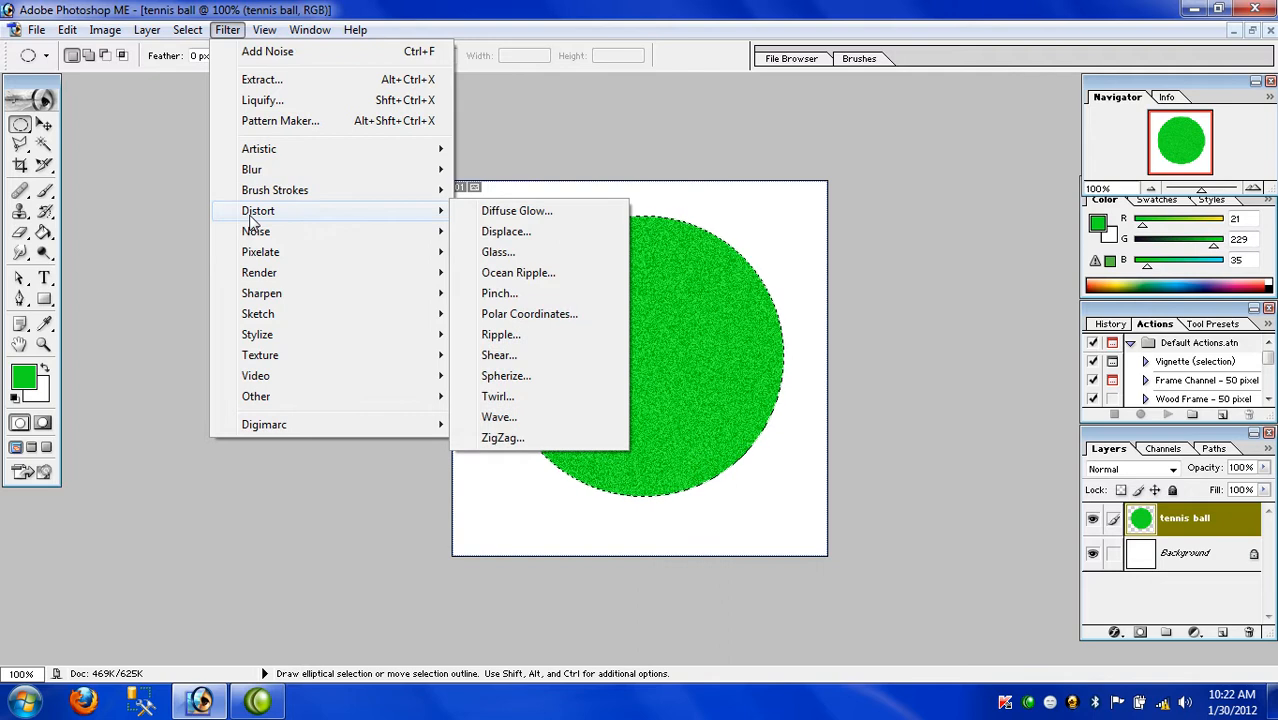
{"action": "mouse_move", "coordinate": [285, 174]}
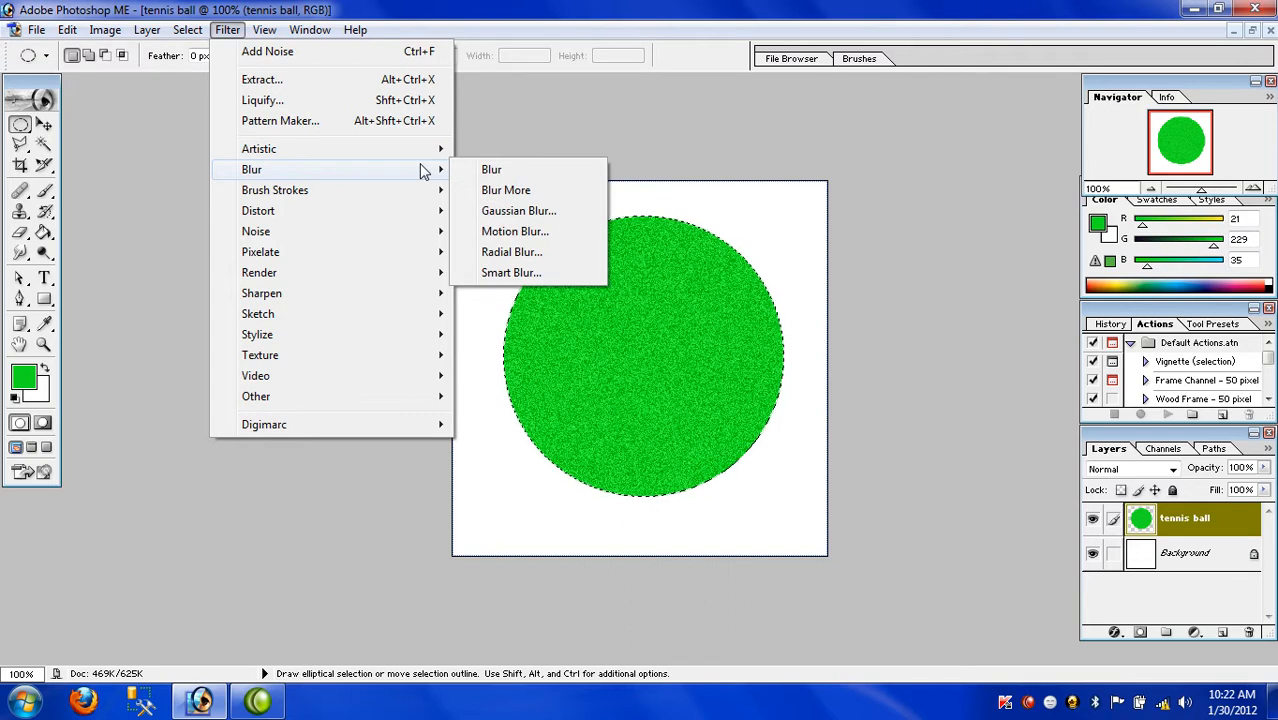
{"action": "left_click", "coordinate": [497, 252]}
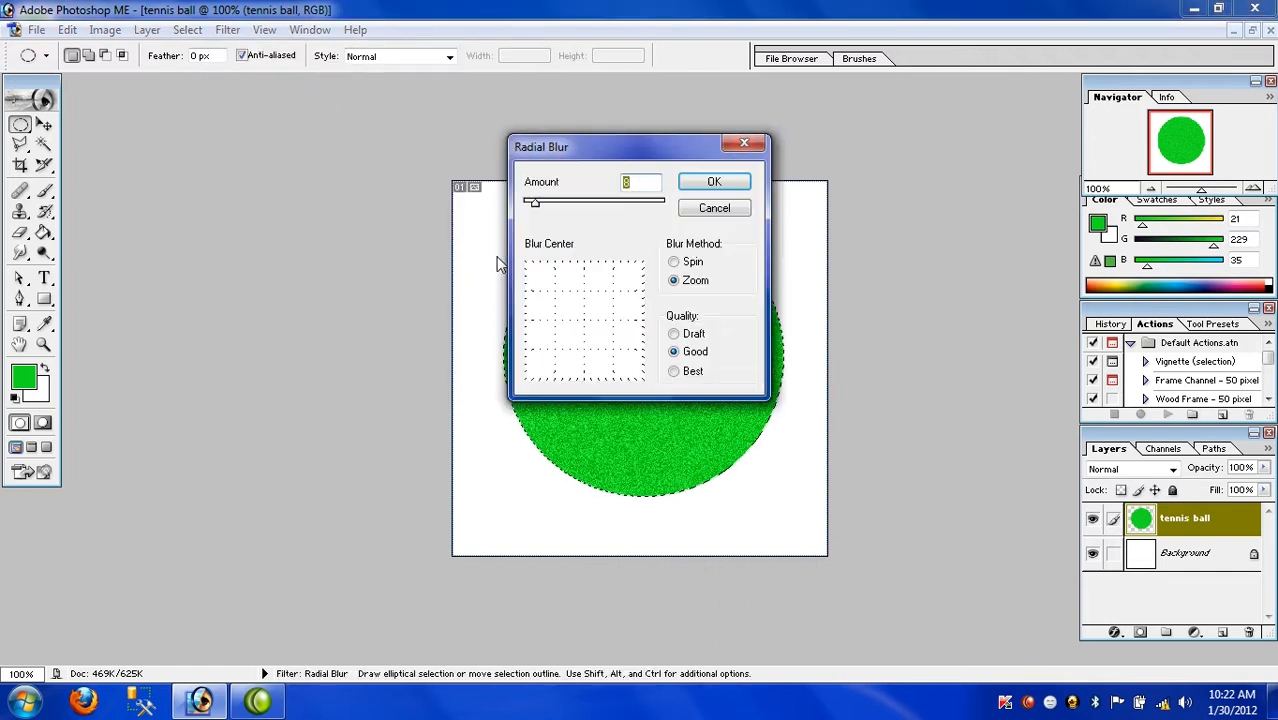
{"action": "left_click", "coordinate": [676, 263]}
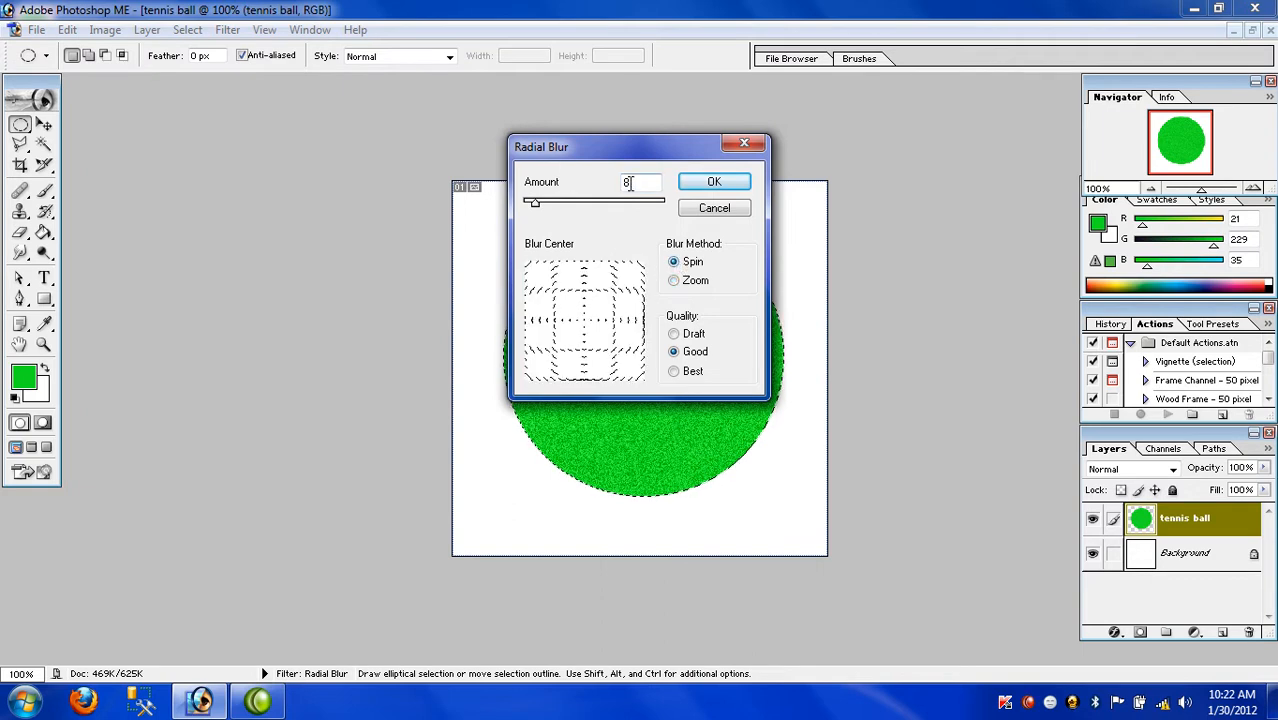
{"action": "type", "text": "10"}
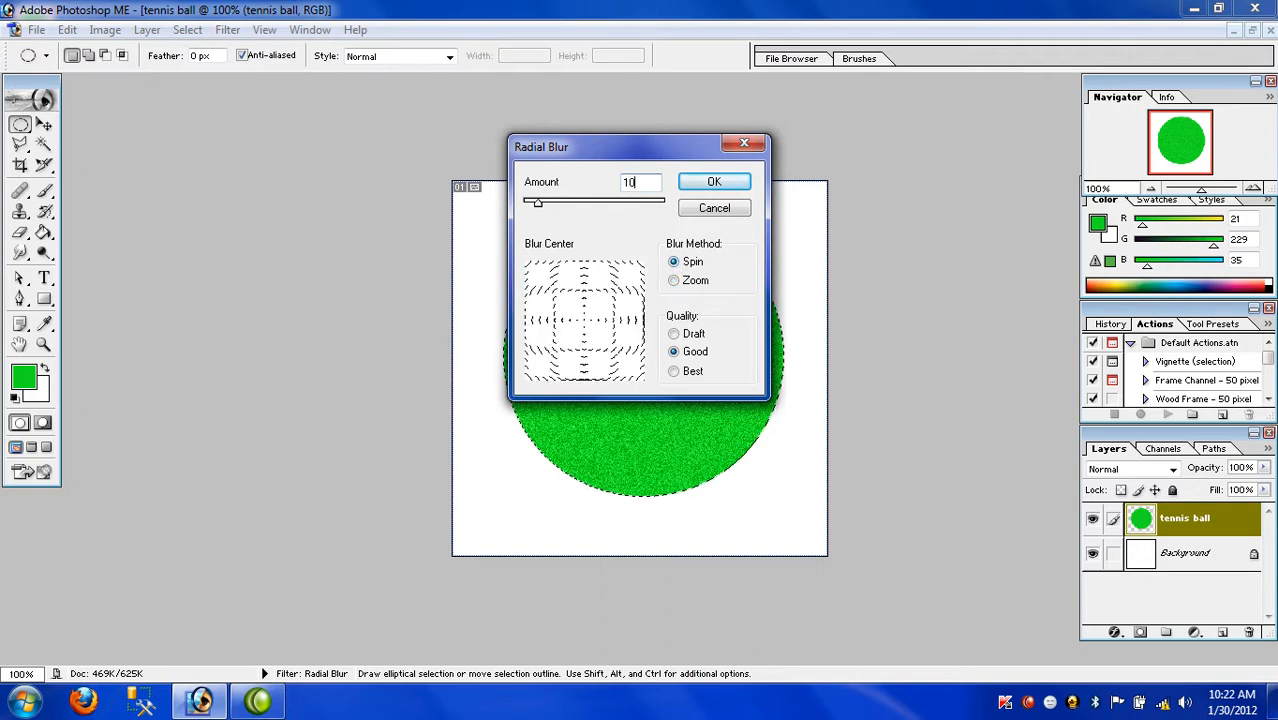
{"action": "left_click", "coordinate": [674, 281]}
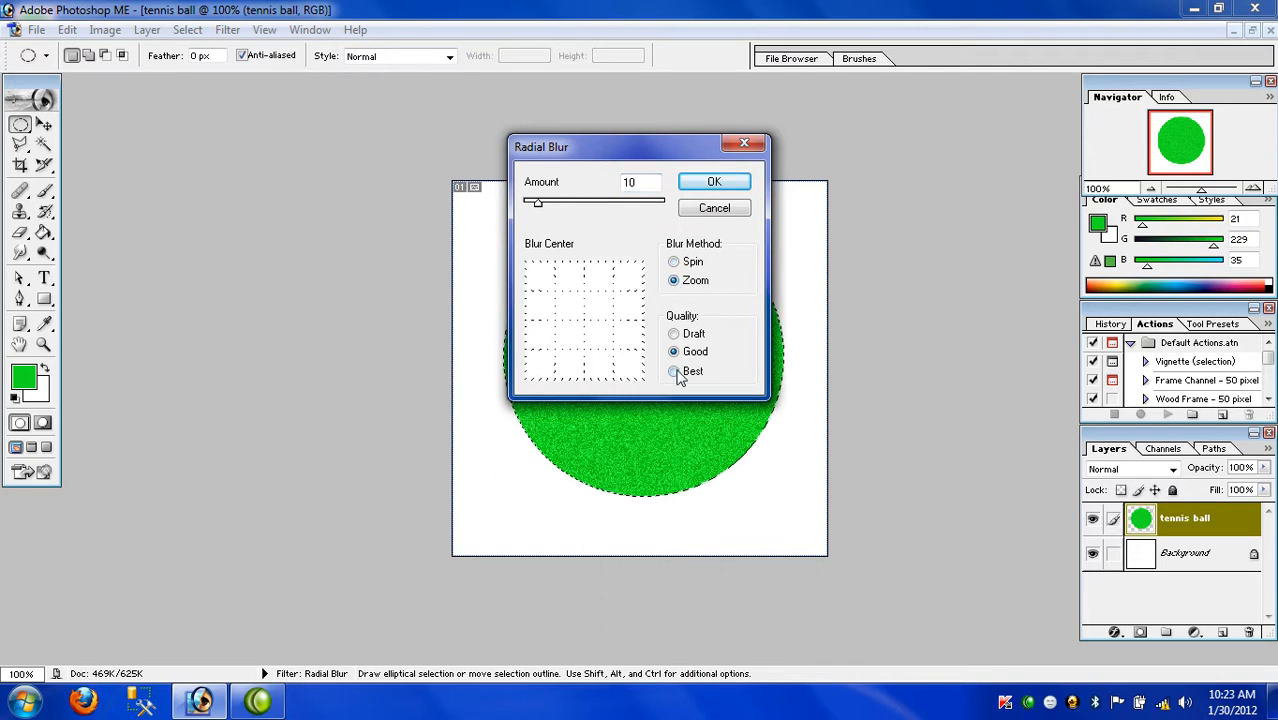
{"action": "left_click", "coordinate": [727, 189]}
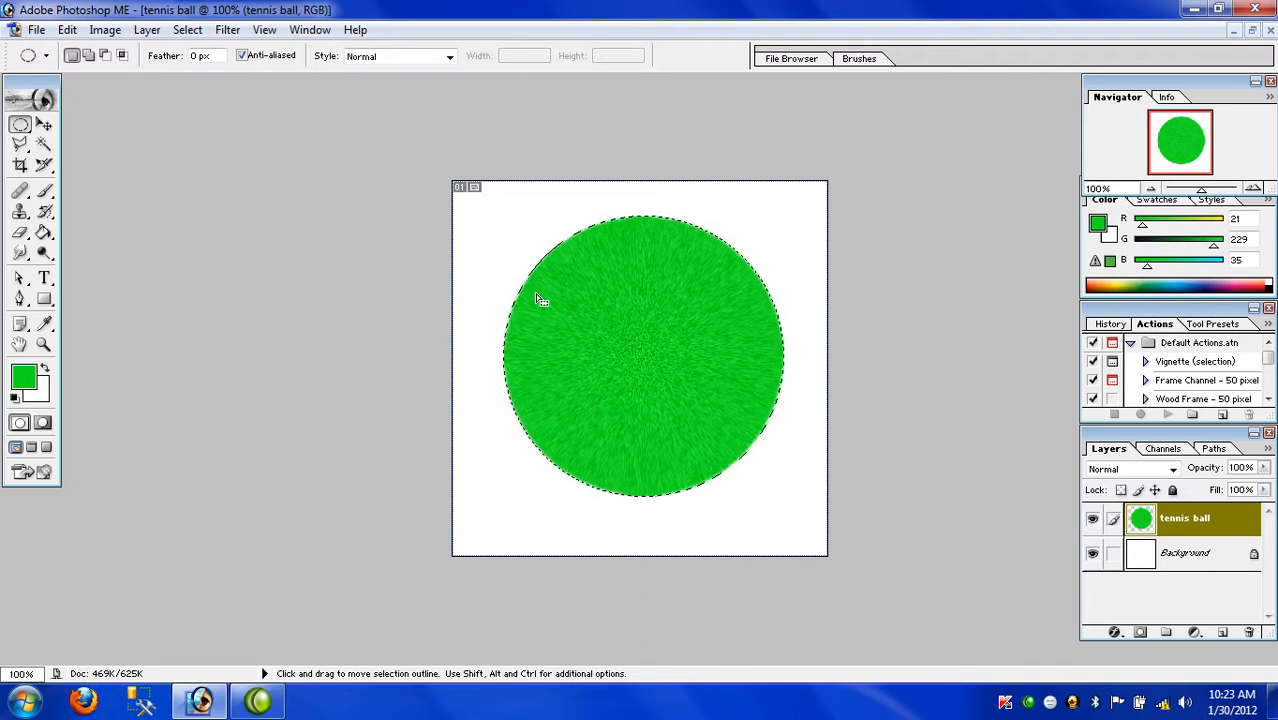
Apply the Spherize filter to the green circle with amount 100% and Normal mode.
{"action": "left_click", "coordinate": [229, 30]}
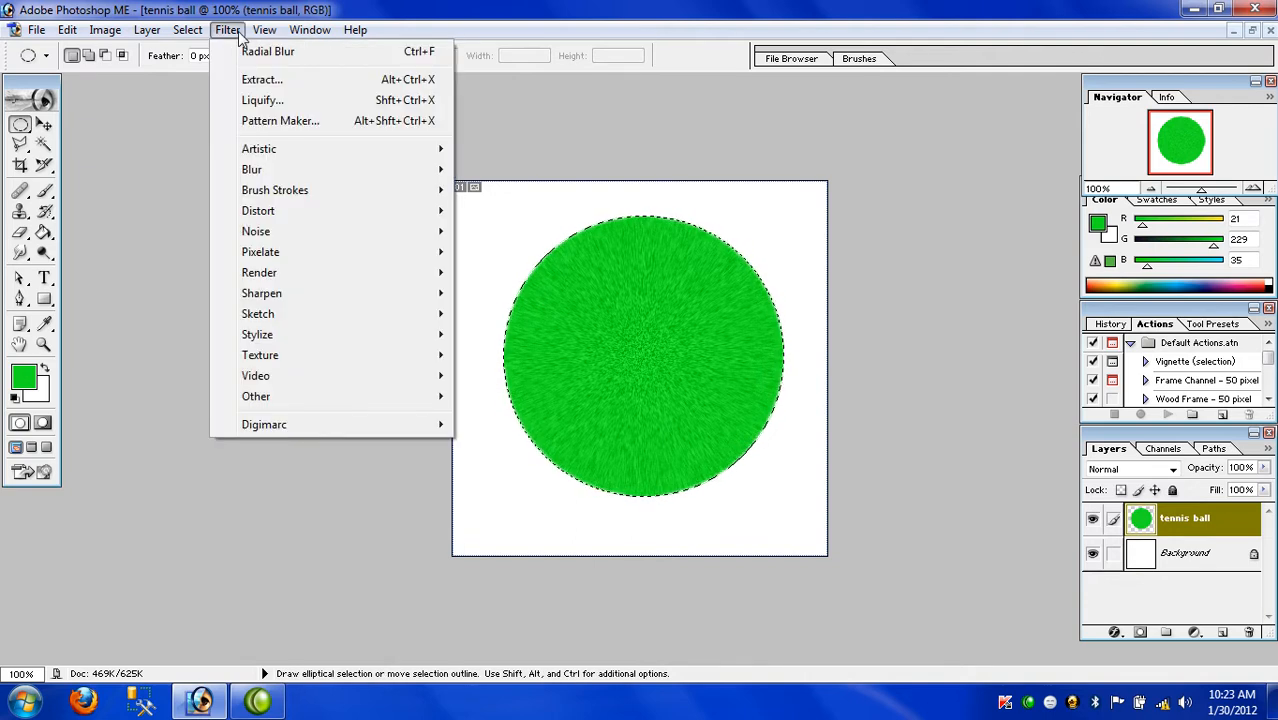
{"action": "mouse_move", "coordinate": [279, 254]}
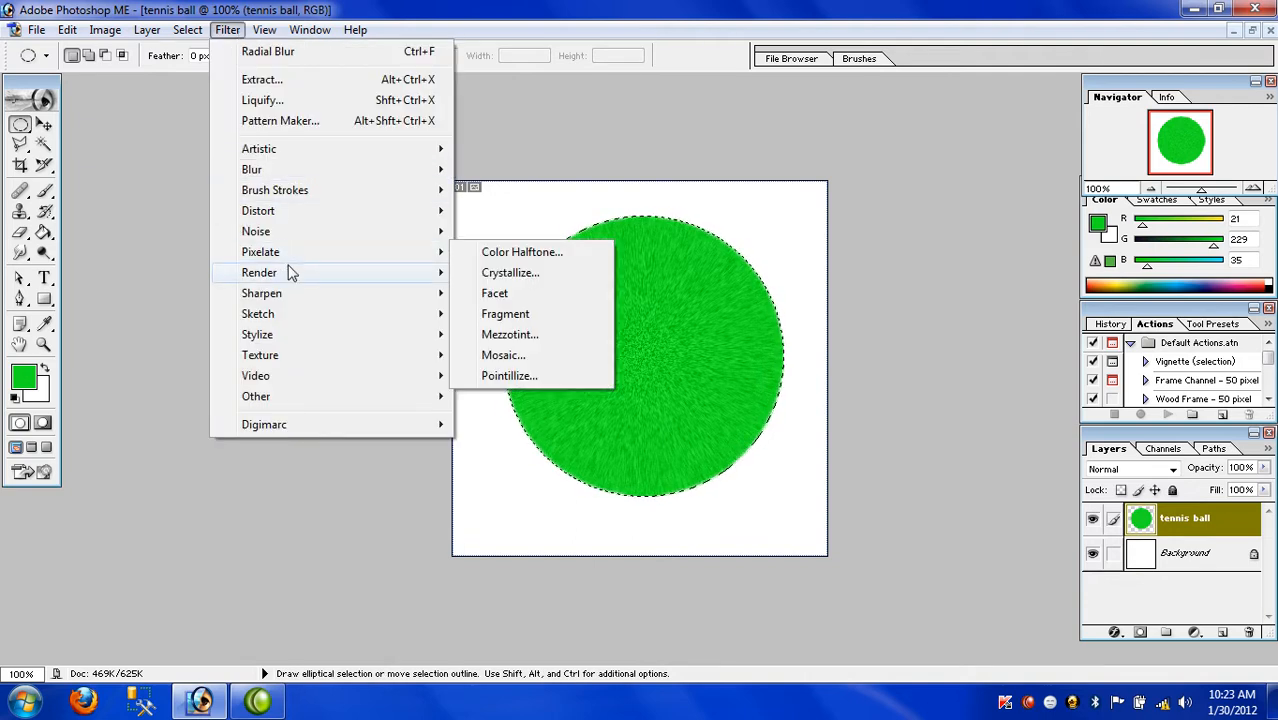
{"action": "mouse_move", "coordinate": [291, 277]}
{"action": "mouse_move", "coordinate": [316, 210]}
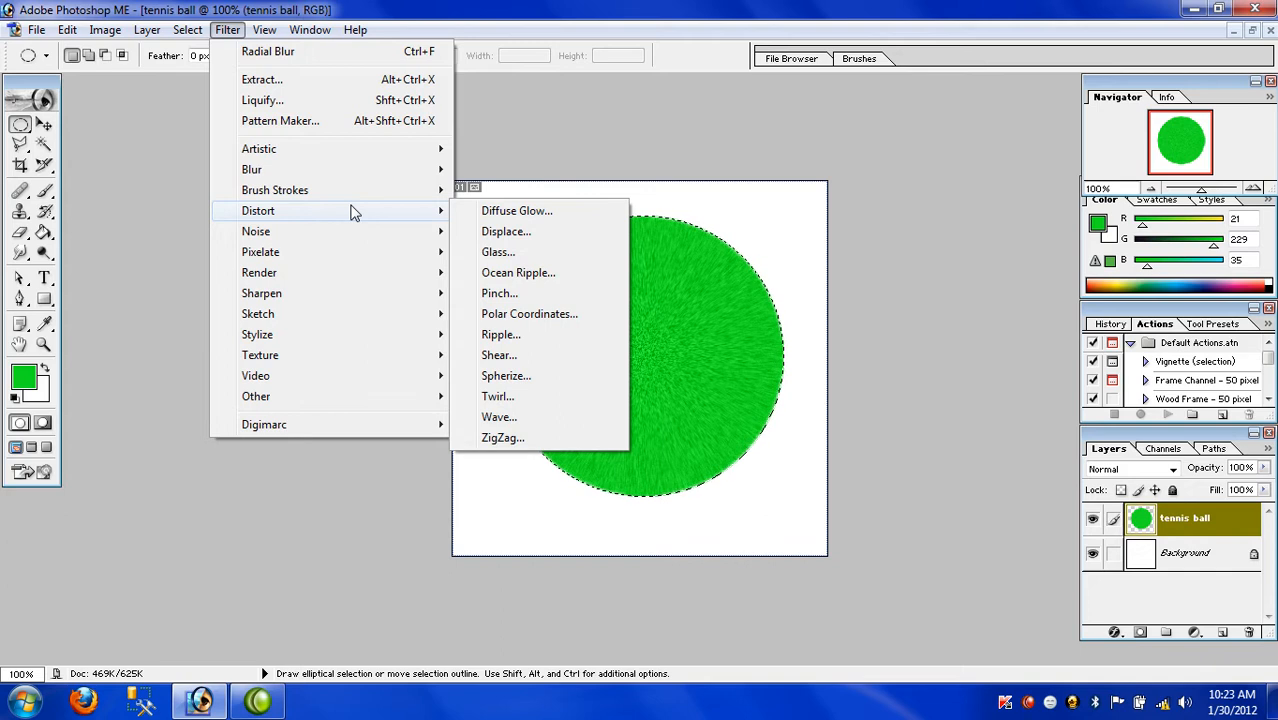
{"action": "left_click", "coordinate": [505, 380]}
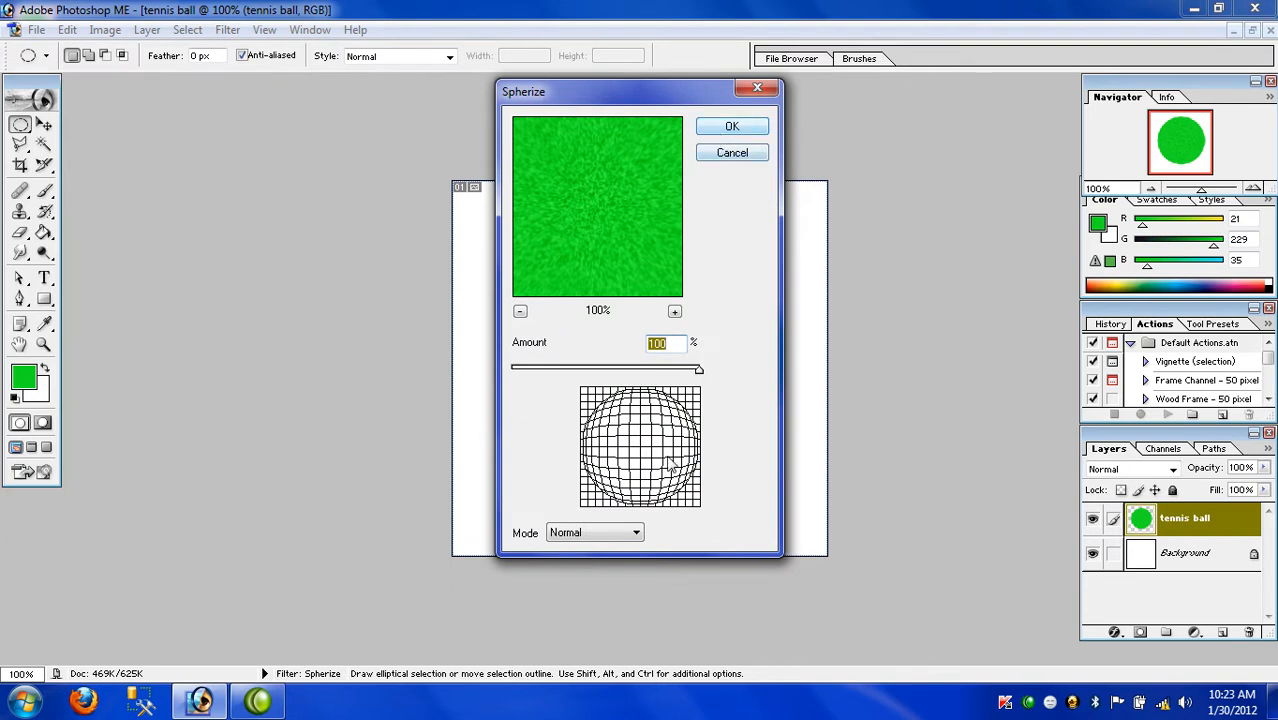
{"action": "left_click", "coordinate": [636, 535]}
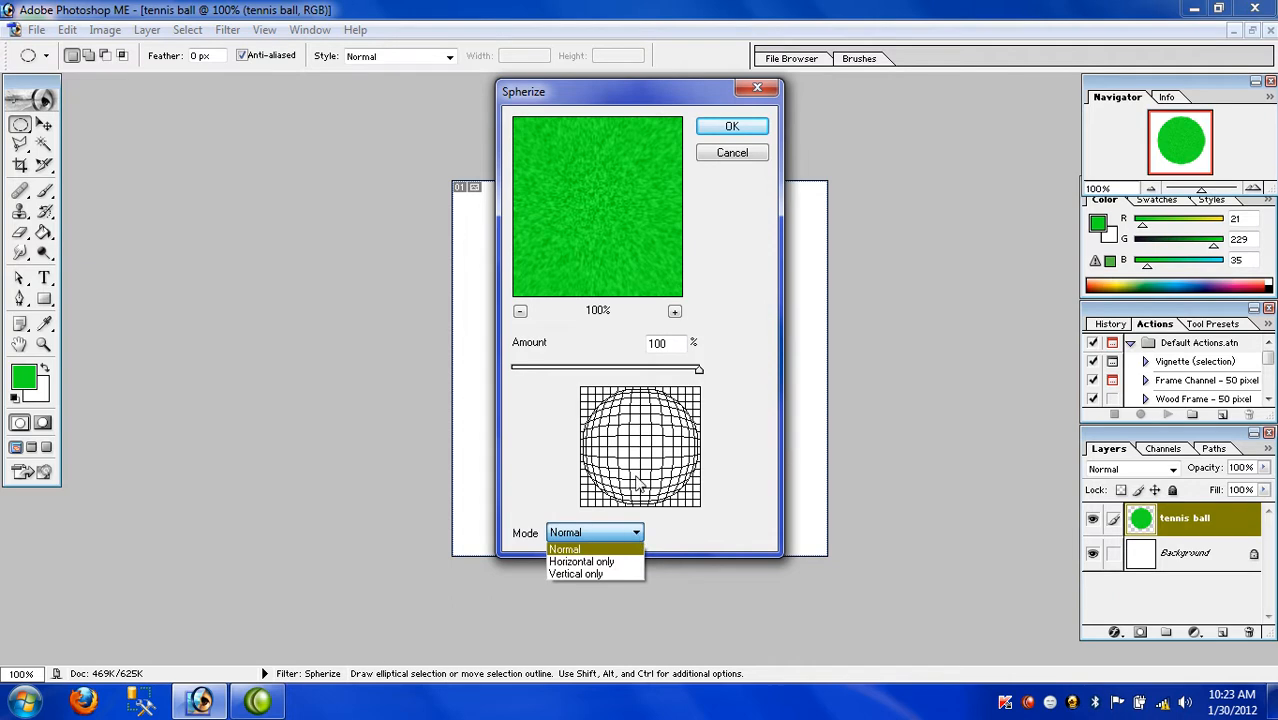
{"action": "left_click", "coordinate": [637, 537]}
{"action": "left_click", "coordinate": [731, 127]}
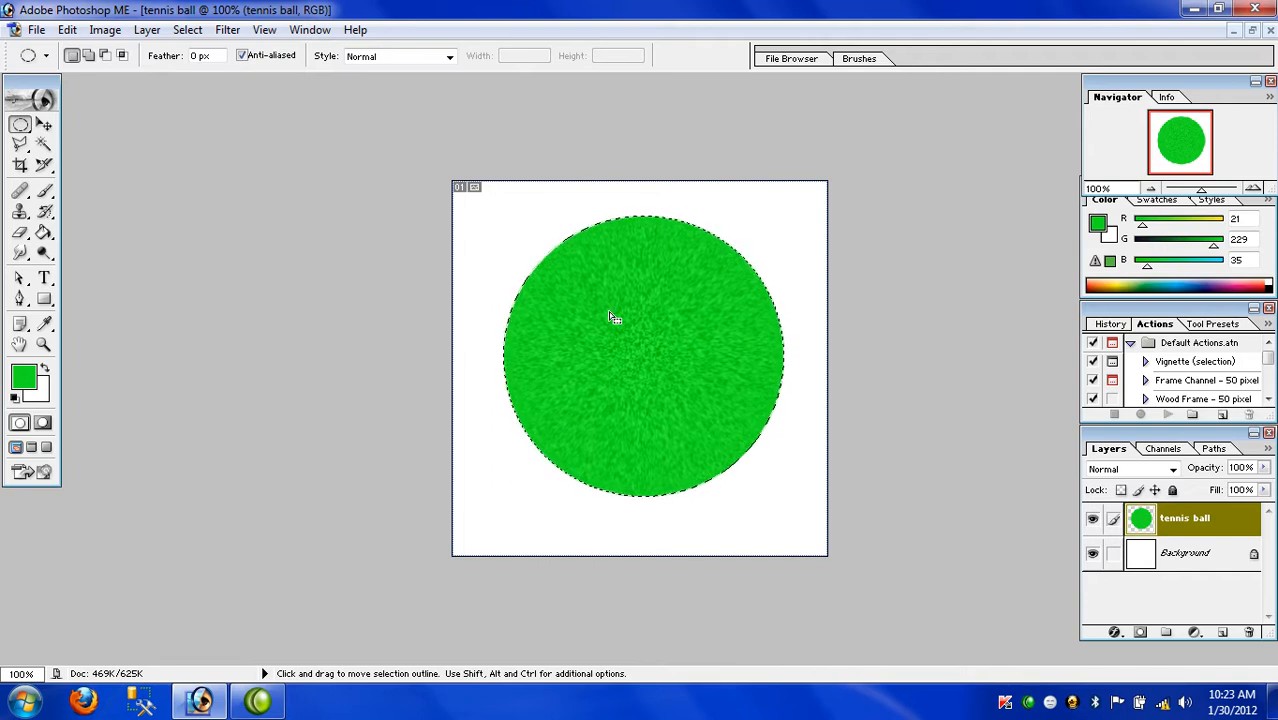
Start Lighting Effects with the Default Spotlight and widen its ellipse around the ball, aiming the light from the upper left.
{"action": "left_click", "coordinate": [227, 29]}
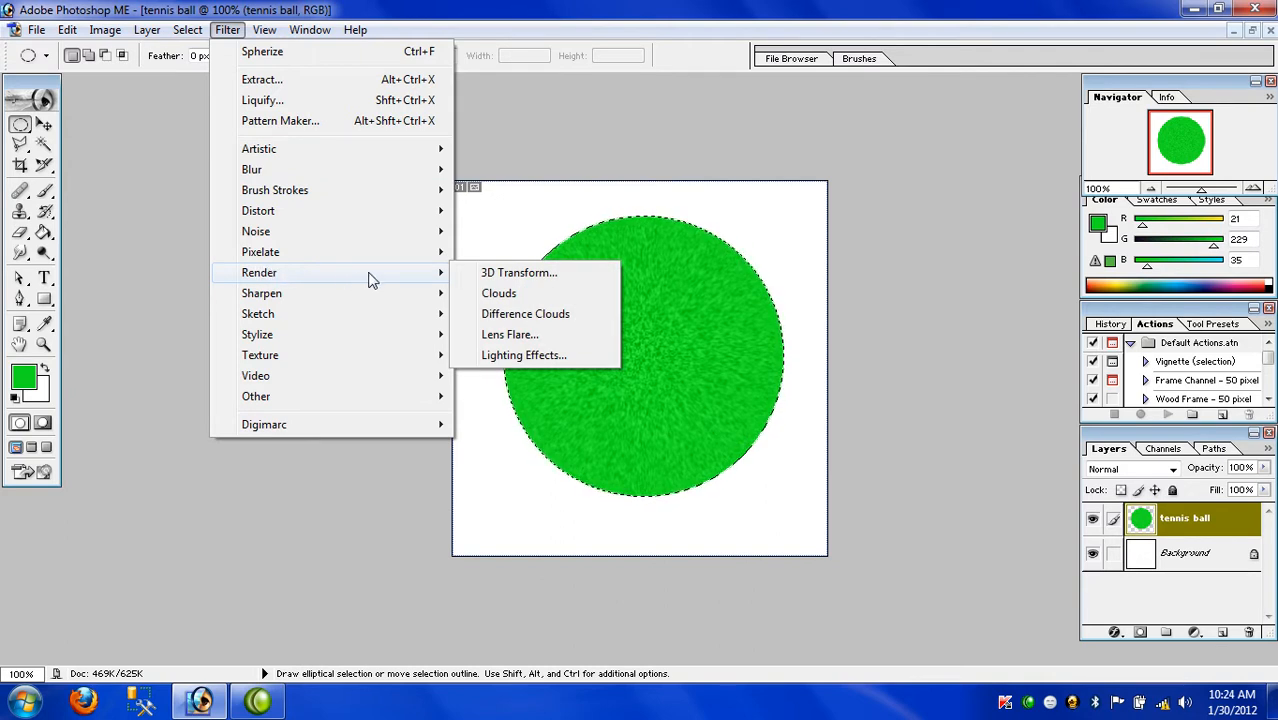
{"action": "left_click", "coordinate": [489, 356]}
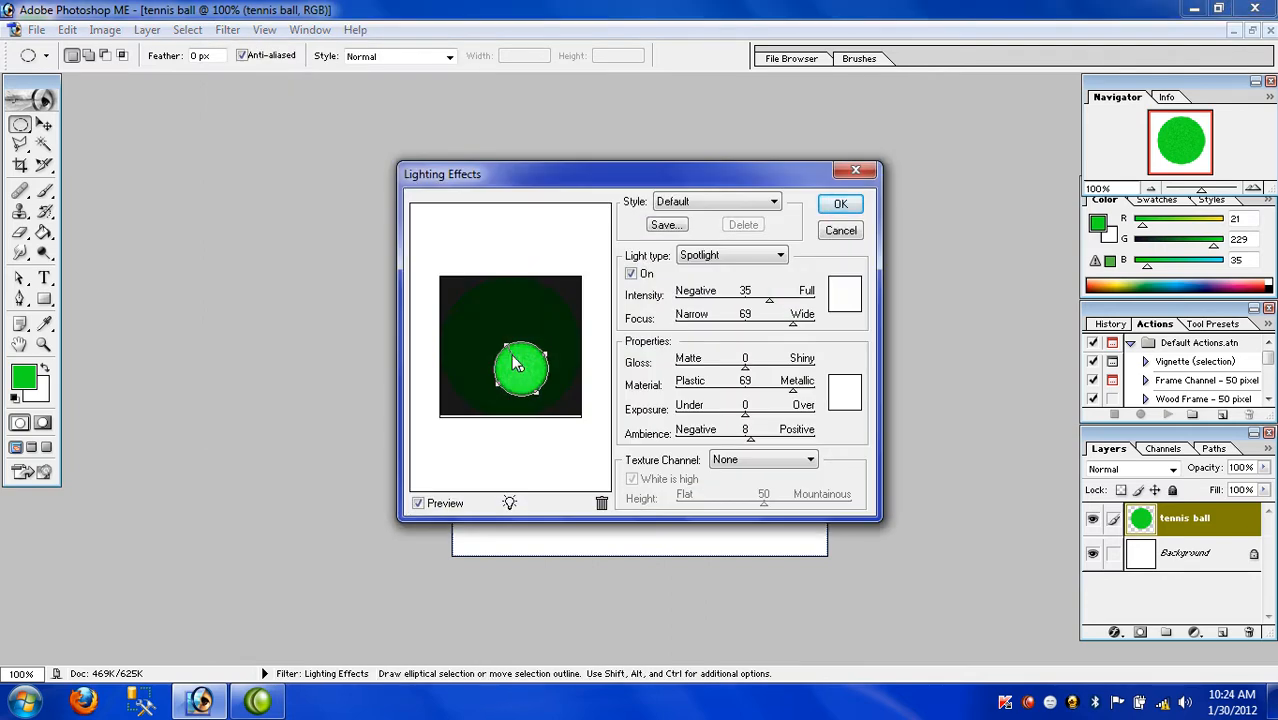
{"action": "left_click_drag", "start_coordinate": [507, 352], "coordinate": [480, 313]}
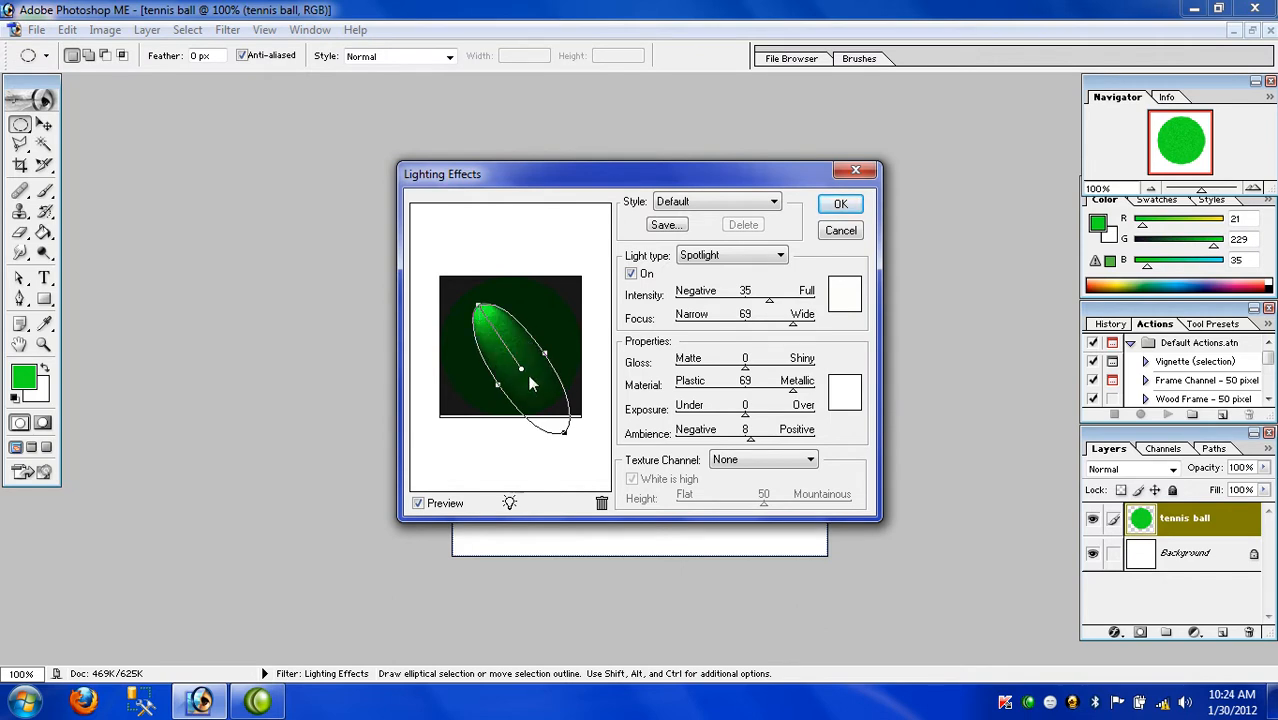
{"action": "left_click_drag", "start_coordinate": [498, 392], "coordinate": [466, 406]}
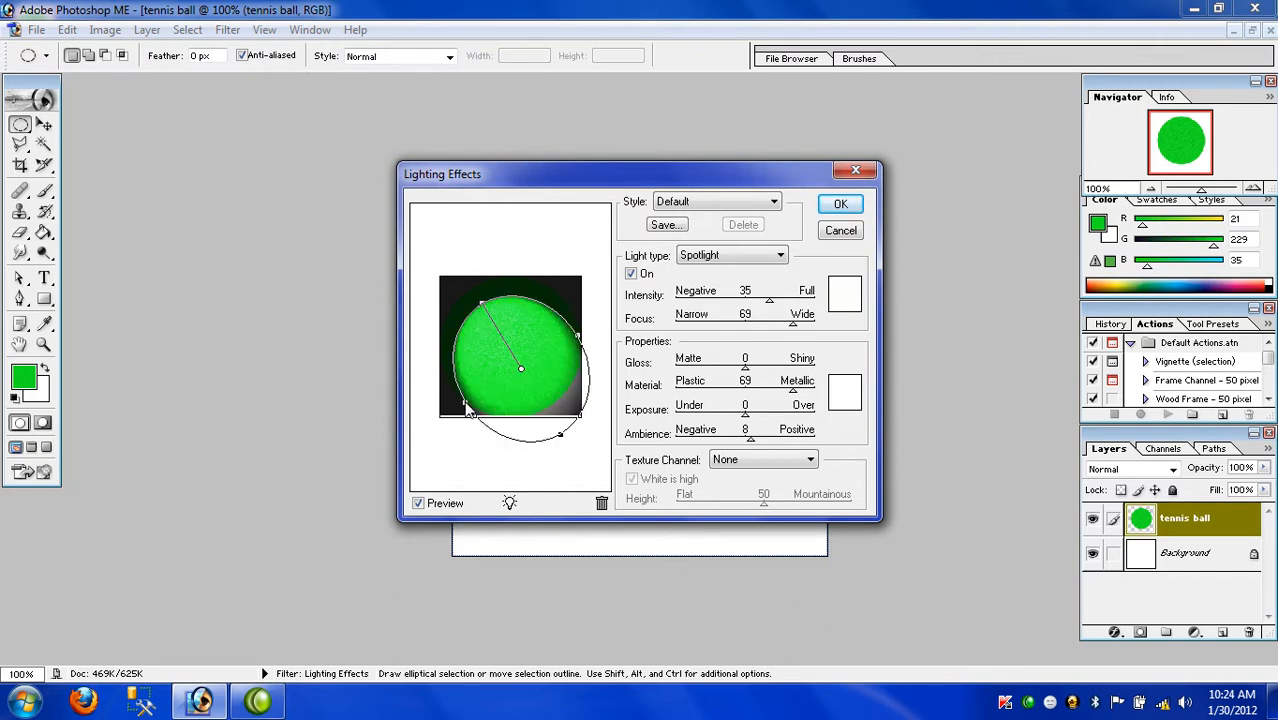
{"action": "left_click_drag", "start_coordinate": [581, 343], "coordinate": [576, 325]}
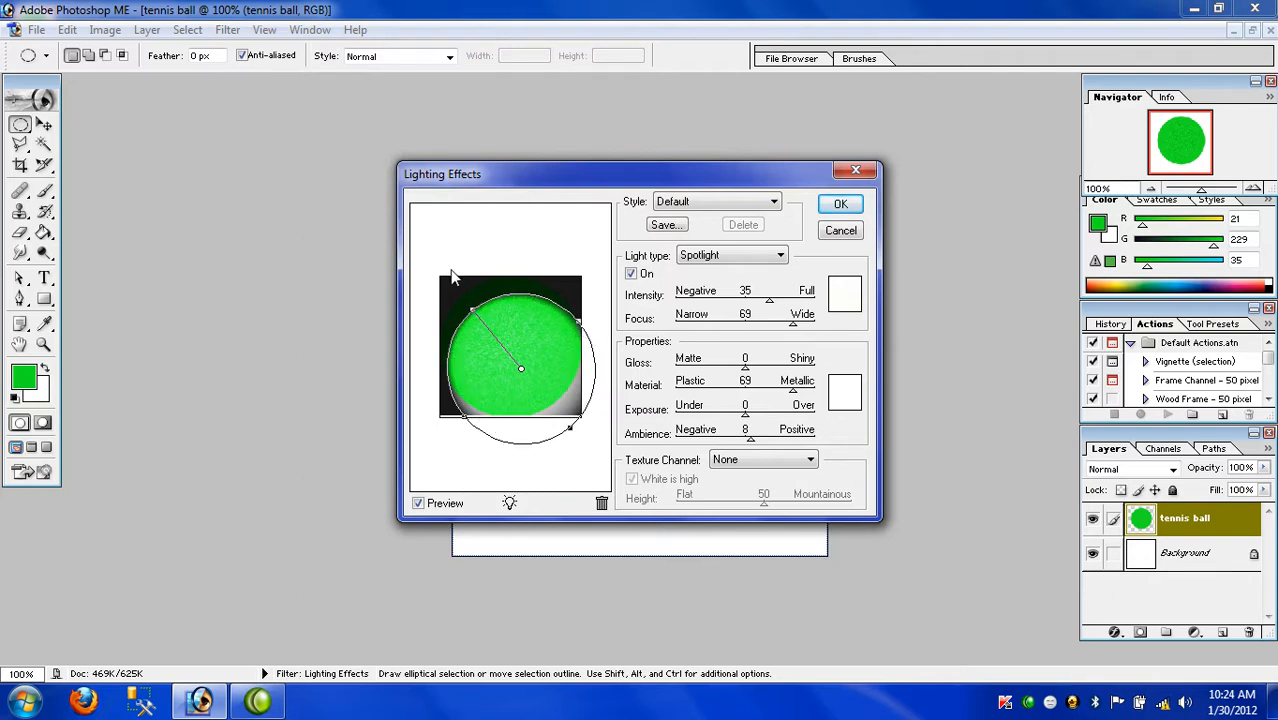
{"action": "left_click_drag", "start_coordinate": [475, 315], "coordinate": [460, 295]}
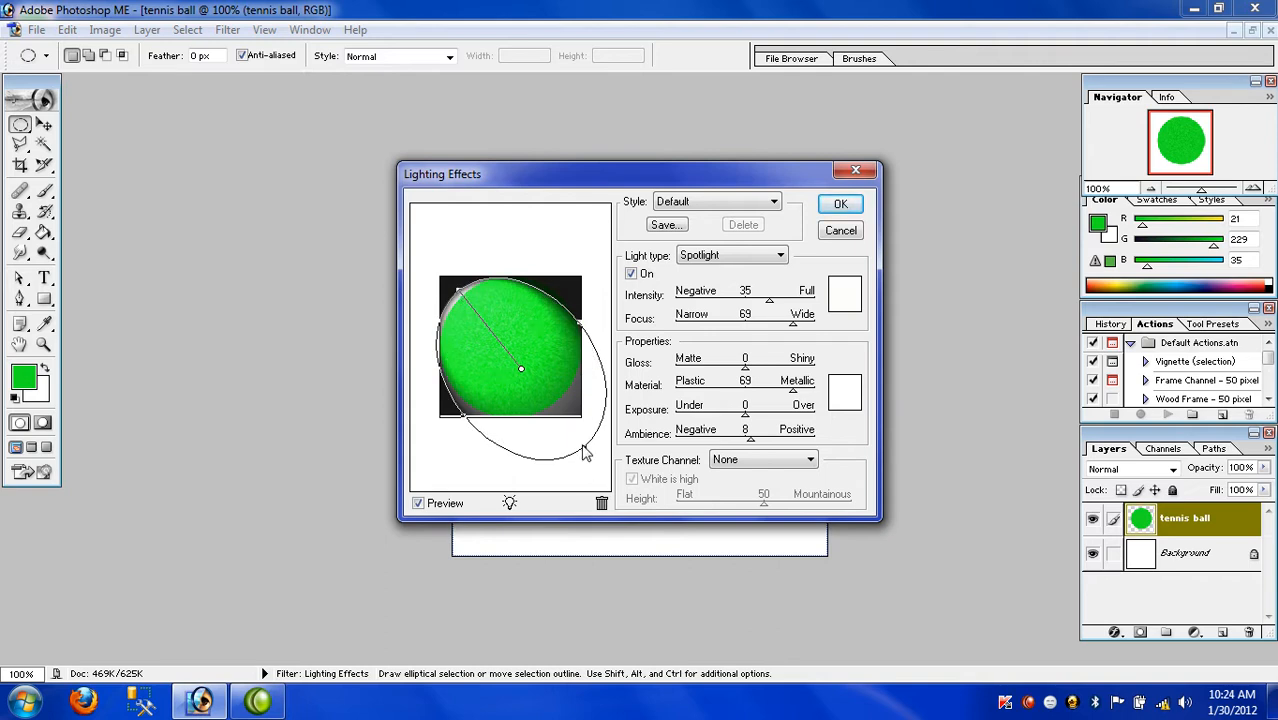
{"action": "mouse_move", "coordinate": [585, 453]}
{"action": "left_mouse_down"}
{"action": "mouse_move", "coordinate": [570, 445]}
{"action": "mouse_move", "coordinate": [588, 458]}
{"action": "mouse_move", "coordinate": [575, 430]}
{"action": "left_mouse_up"}
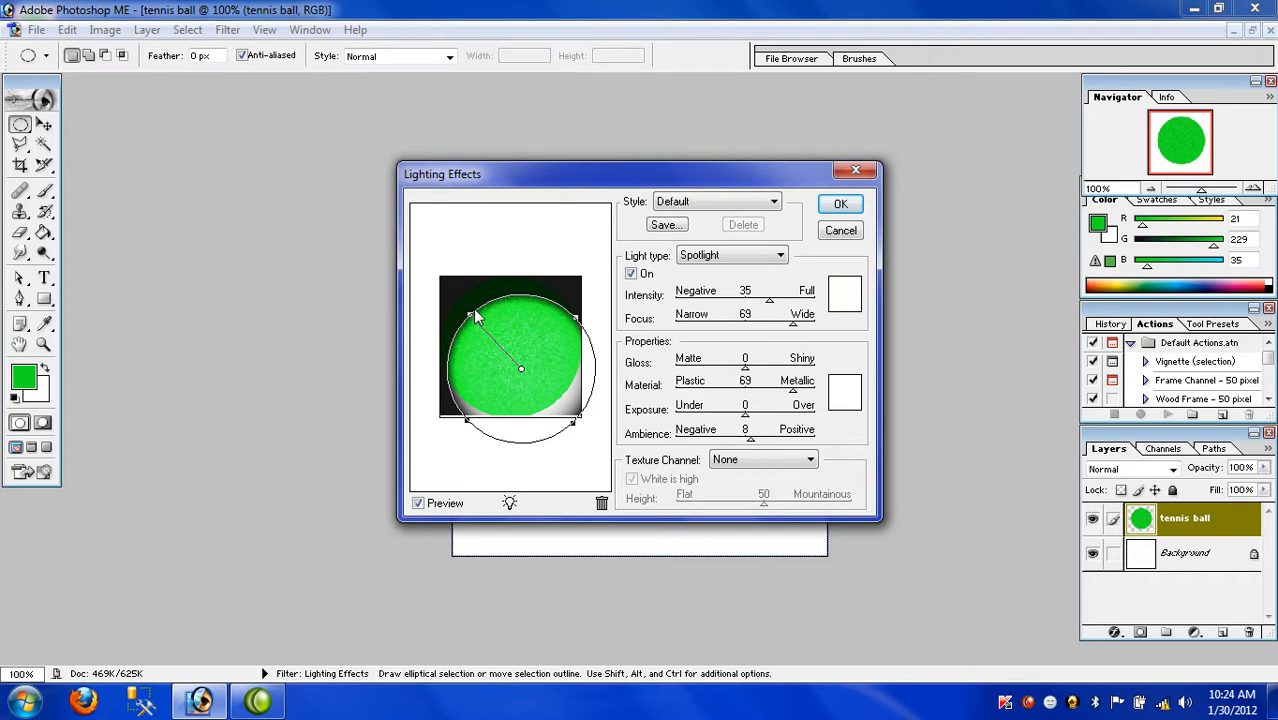
{"action": "left_click_drag", "start_coordinate": [474, 318], "coordinate": [450, 296]}
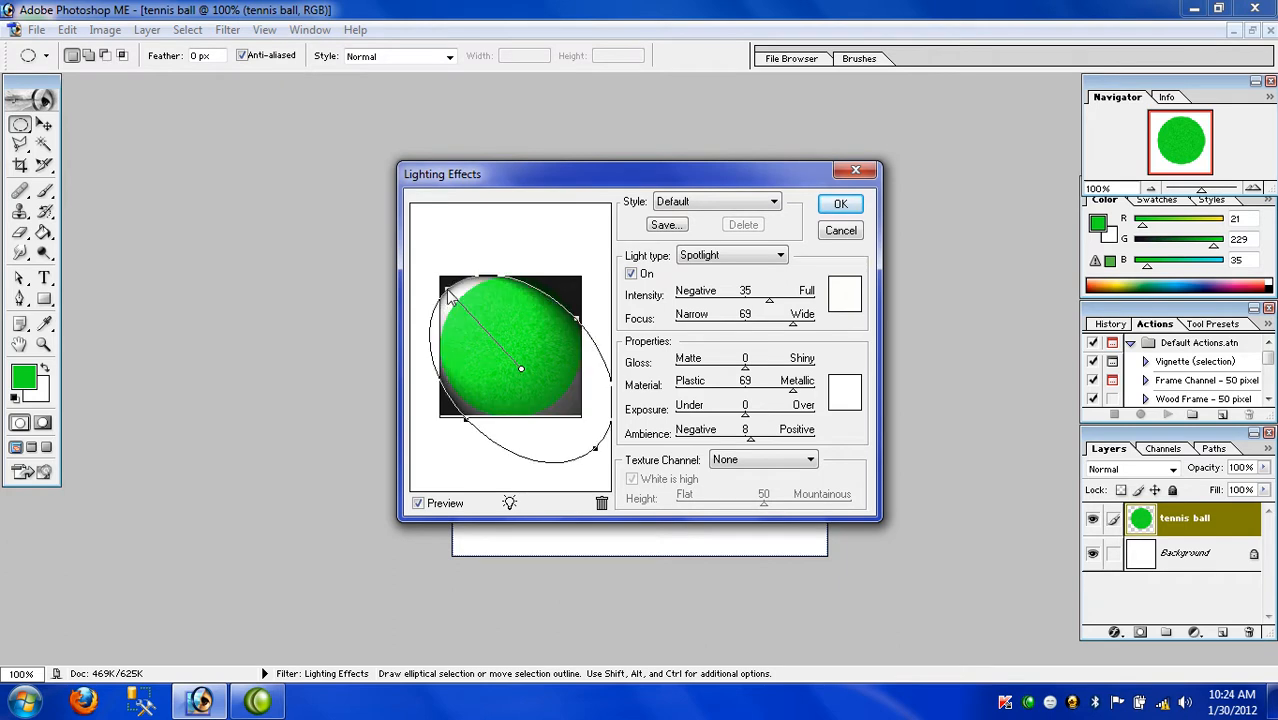
{"action": "left_click_drag", "start_coordinate": [578, 324], "coordinate": [593, 303]}
{"action": "left_click_drag", "start_coordinate": [604, 447], "coordinate": [584, 420]}
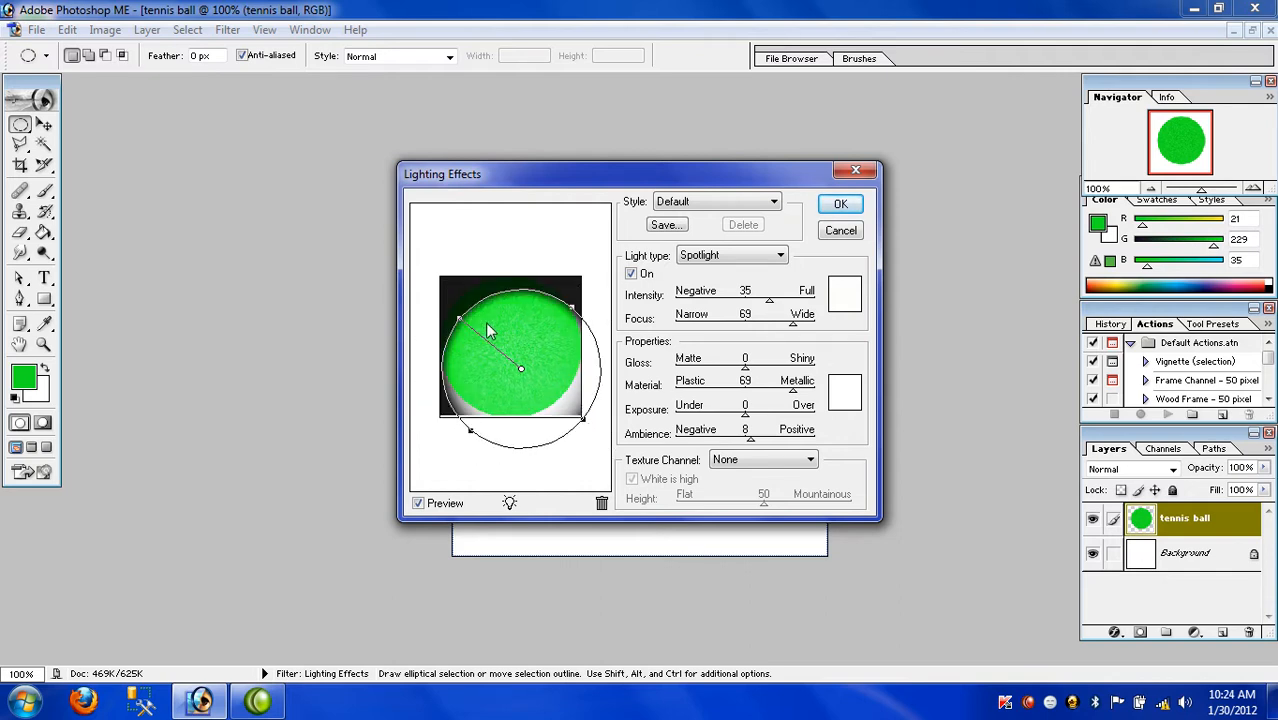
{"action": "left_click_drag", "start_coordinate": [458, 323], "coordinate": [450, 303]}
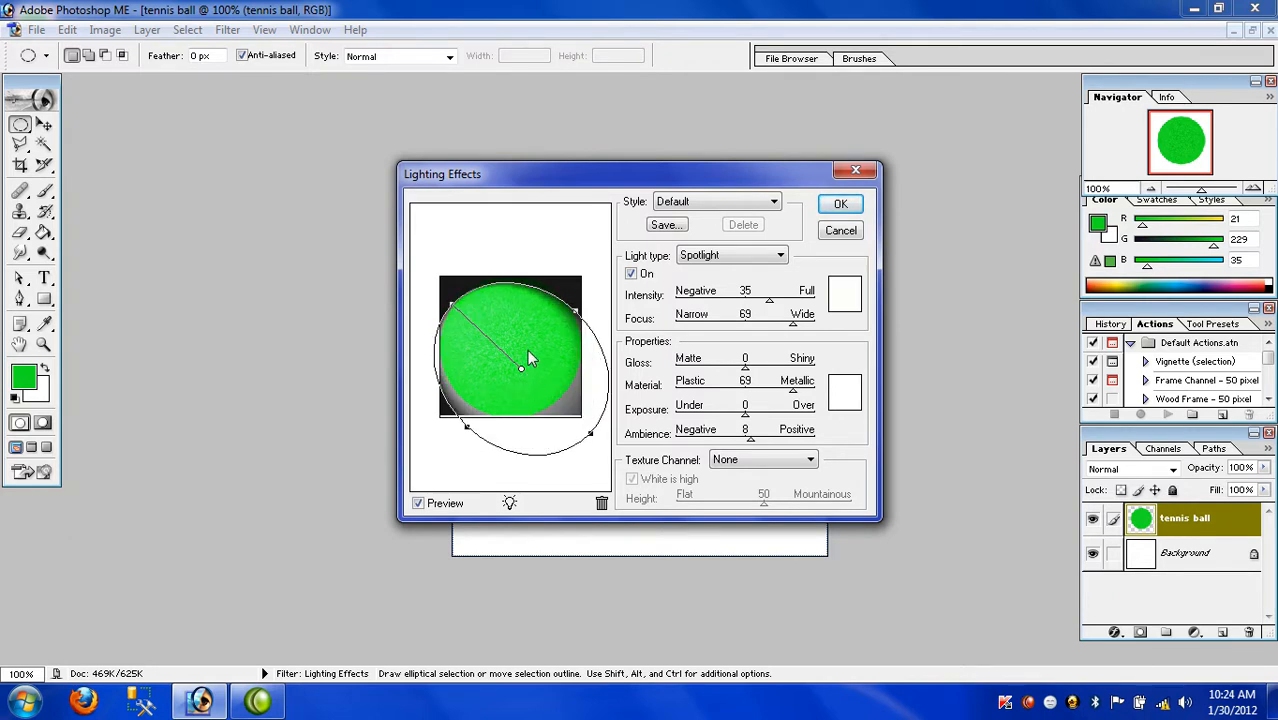
{"action": "left_click_drag", "start_coordinate": [520, 367], "coordinate": [494, 340]}
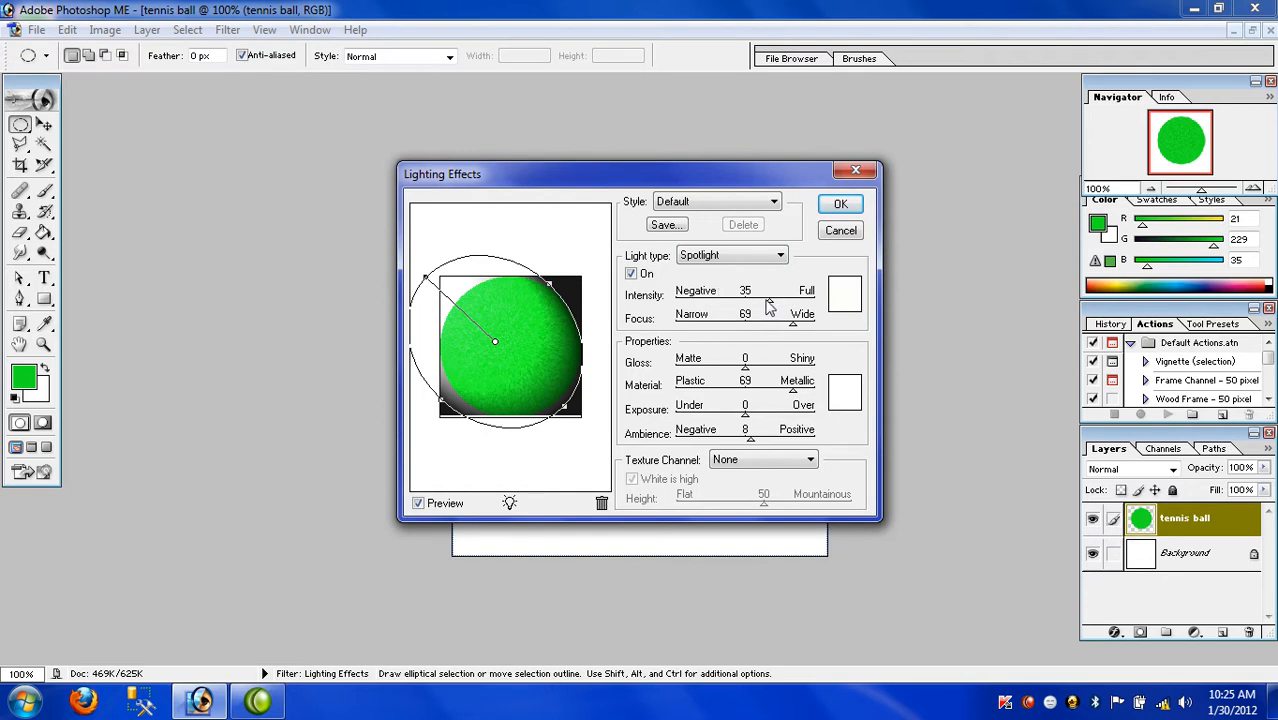
Set the spotlight's intensity to 29 and focus to 60, shift its center slightly above the ball's middle, and apply the lighting.
{"action": "left_click_drag", "start_coordinate": [771, 300], "coordinate": [765, 300]}
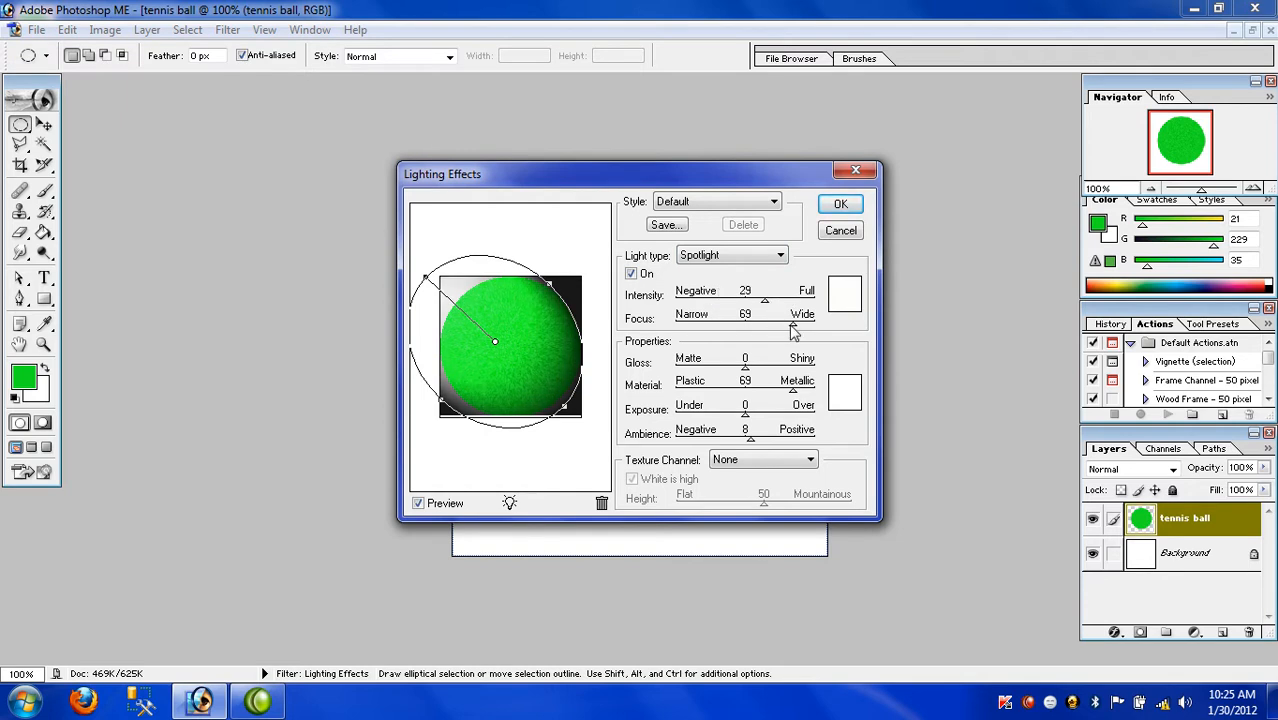
{"action": "left_click_drag", "start_coordinate": [791, 330], "coordinate": [788, 330]}
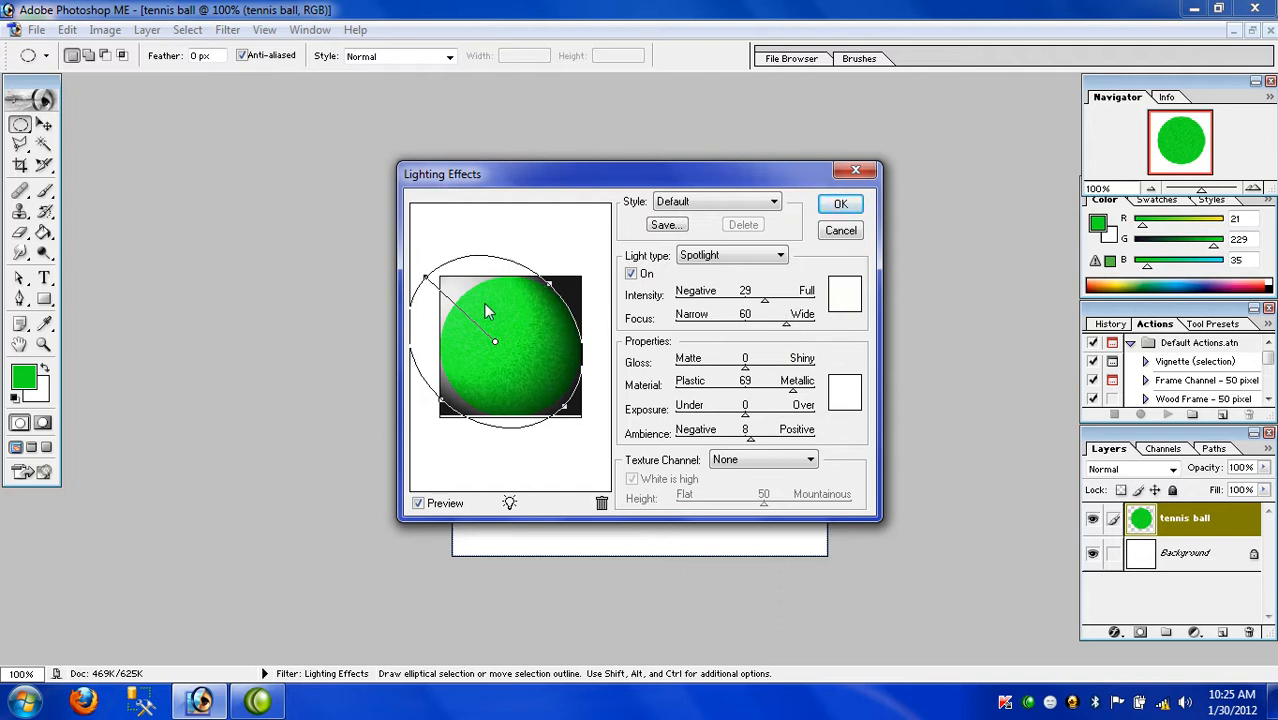
{"action": "left_click_drag", "start_coordinate": [426, 283], "coordinate": [432, 287]}
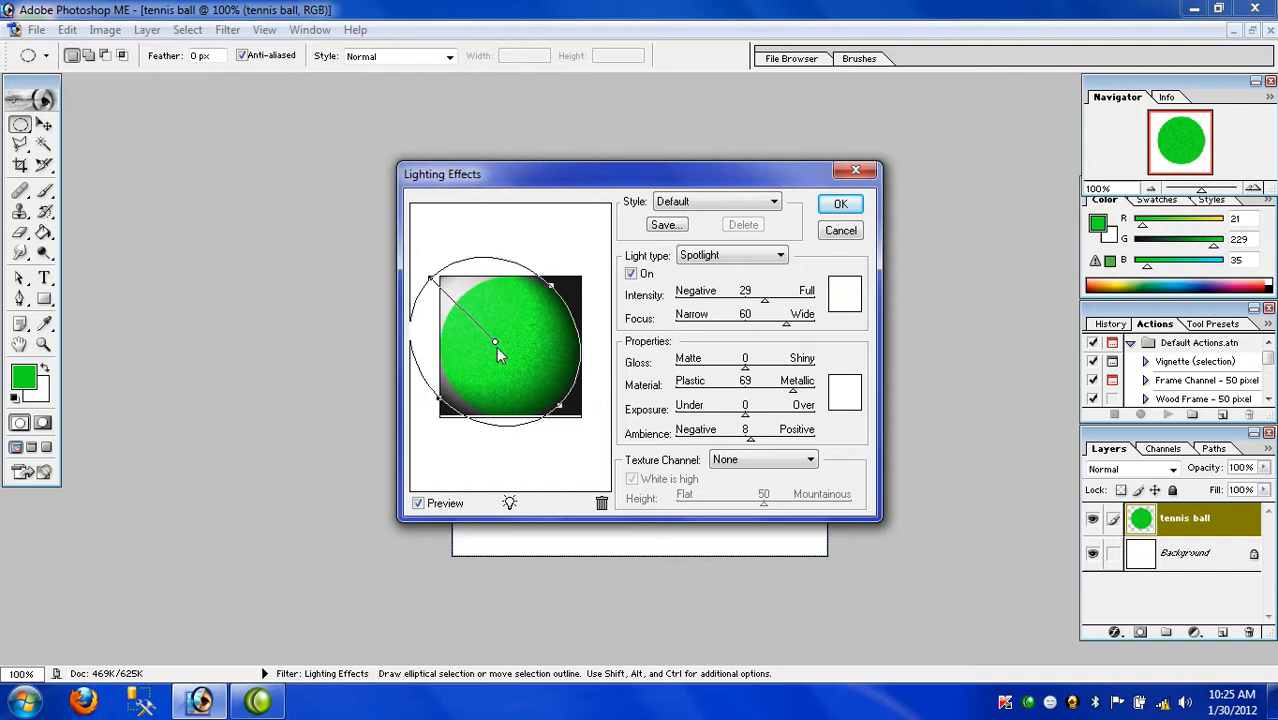
{"action": "left_click_drag", "start_coordinate": [493, 343], "coordinate": [490, 337]}
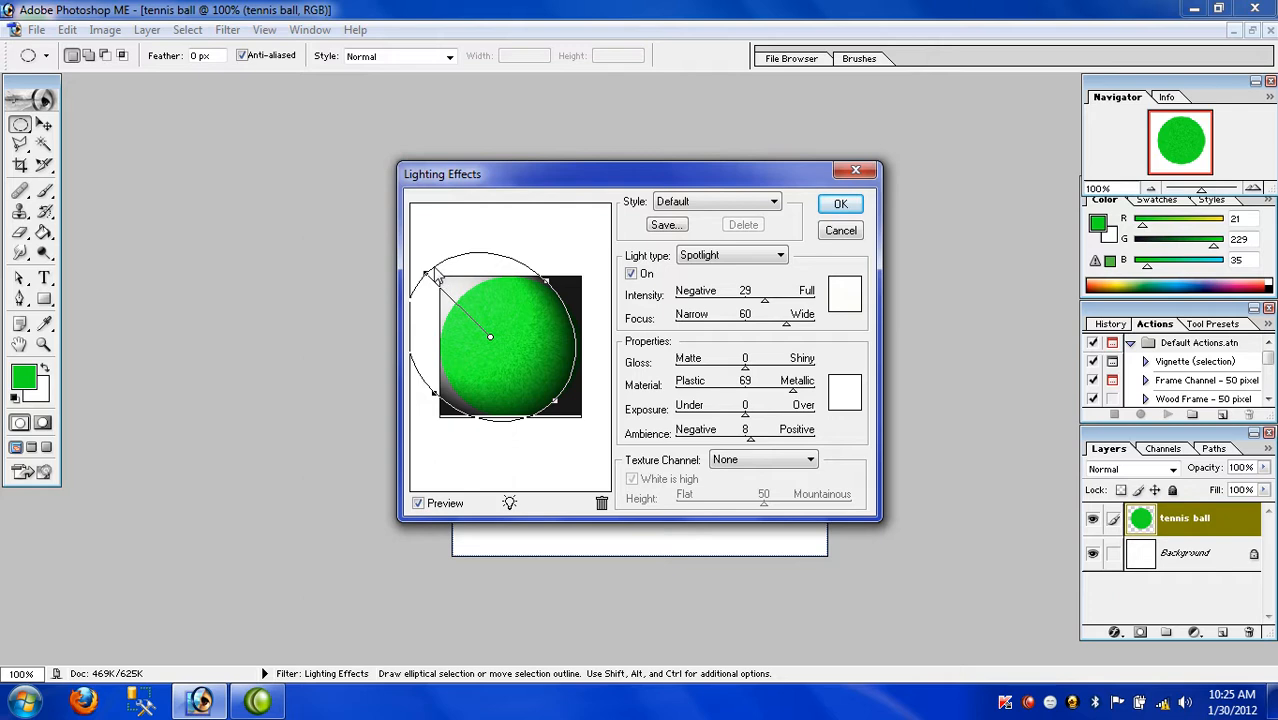
{"action": "mouse_move", "coordinate": [490, 342]}
{"action": "left_mouse_down"}
{"action": "mouse_move", "coordinate": [516, 334]}
{"action": "mouse_move", "coordinate": [503, 335]}
{"action": "left_mouse_up"}
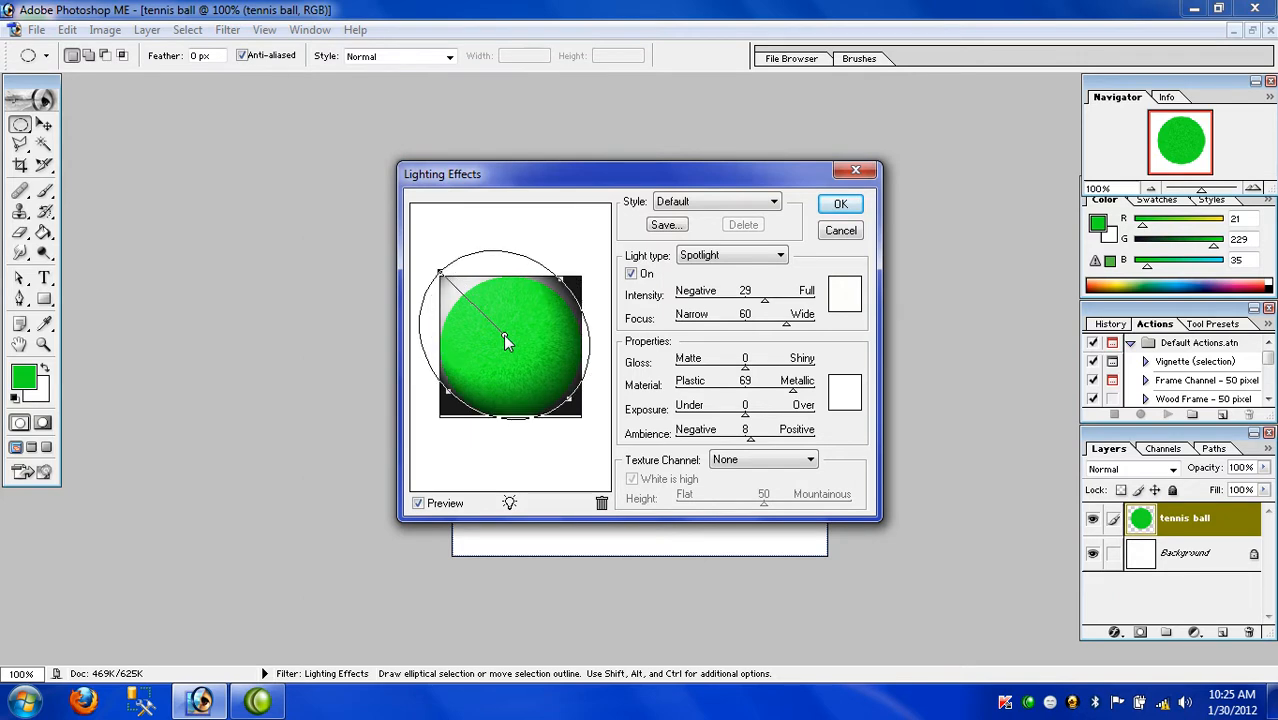
{"action": "left_click", "coordinate": [829, 211]}
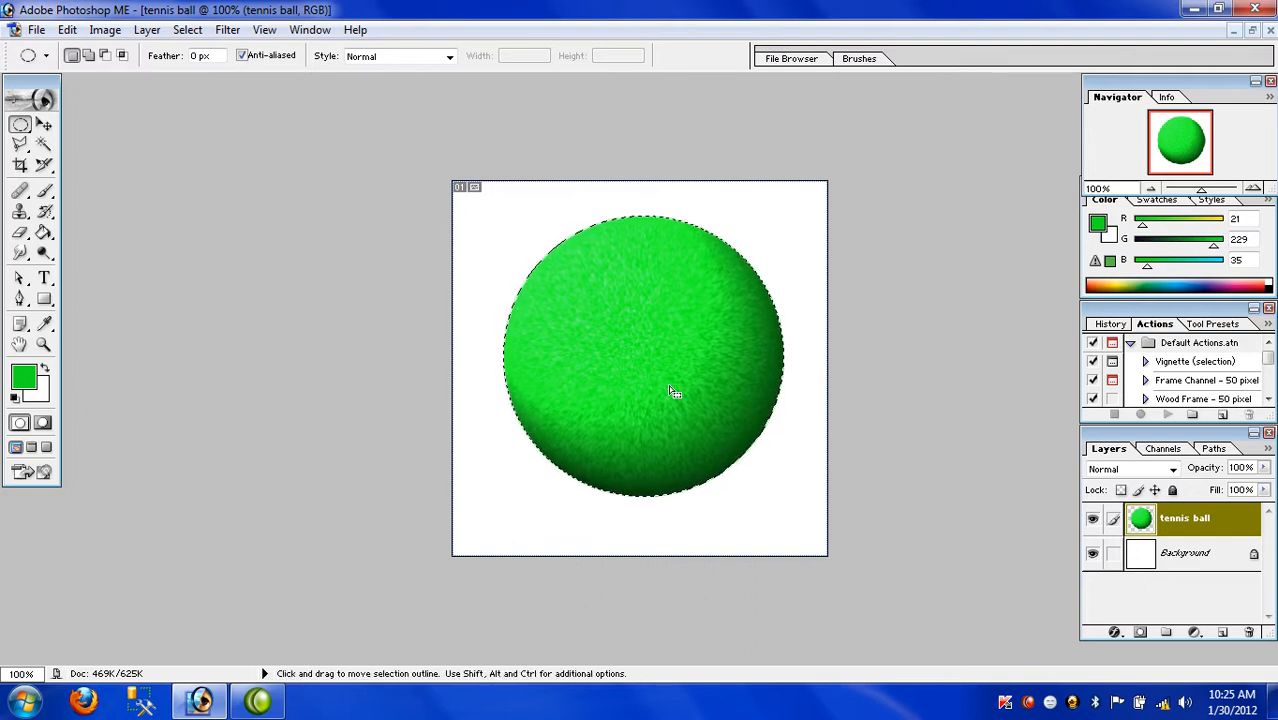
Add a new layer above the tennis ball layer and clear the circular selection.
{"action": "left_click", "coordinate": [1221, 636]}
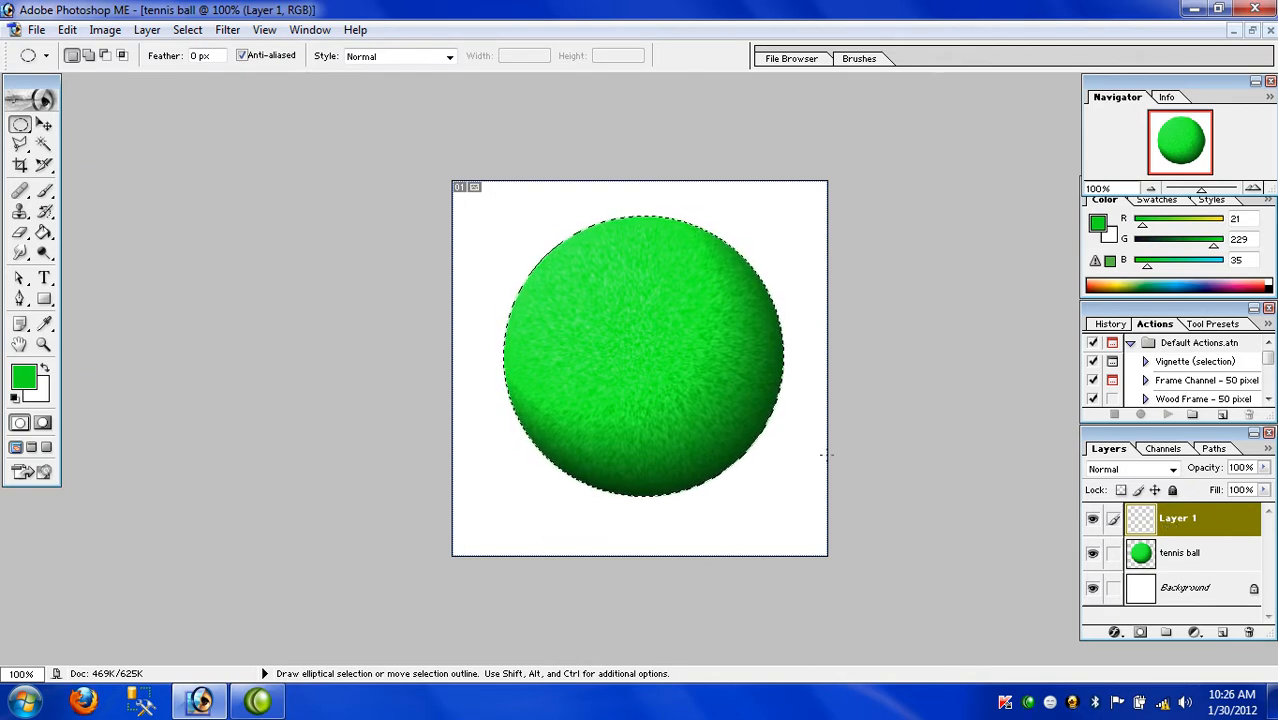
{"action": "left_click", "coordinate": [800, 420]}
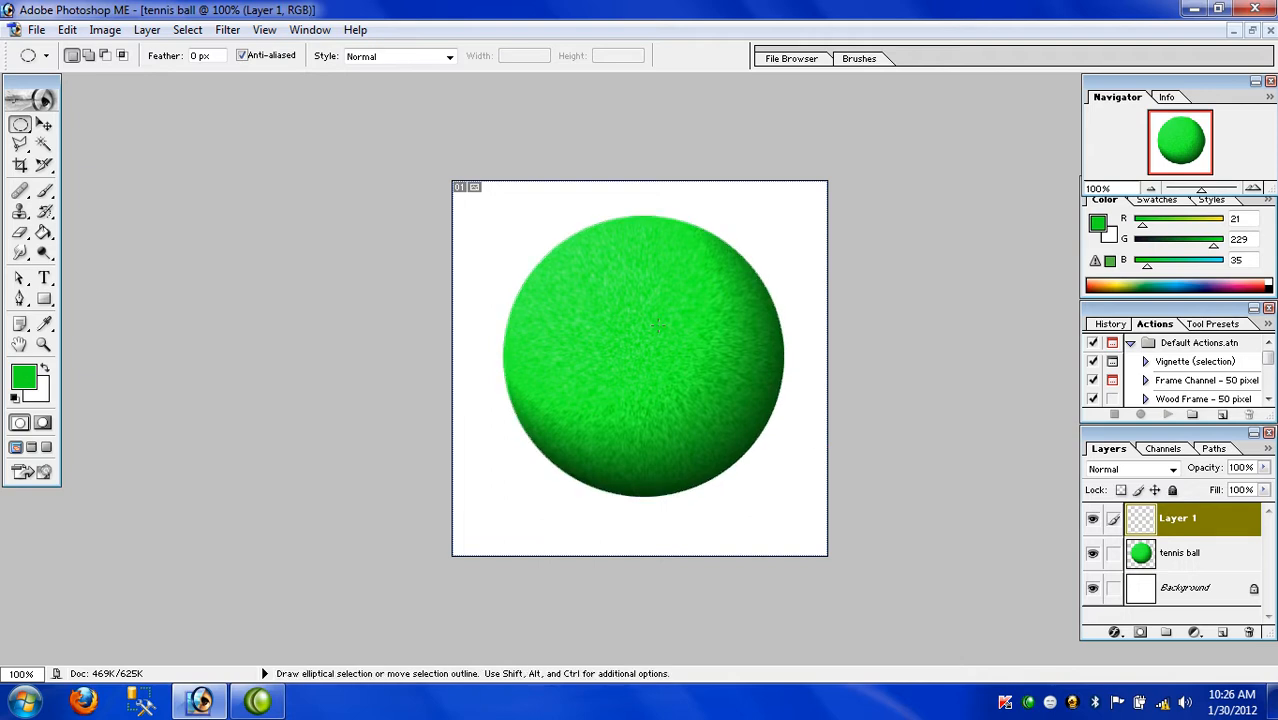
{"action": "left_click", "coordinate": [44, 125]}
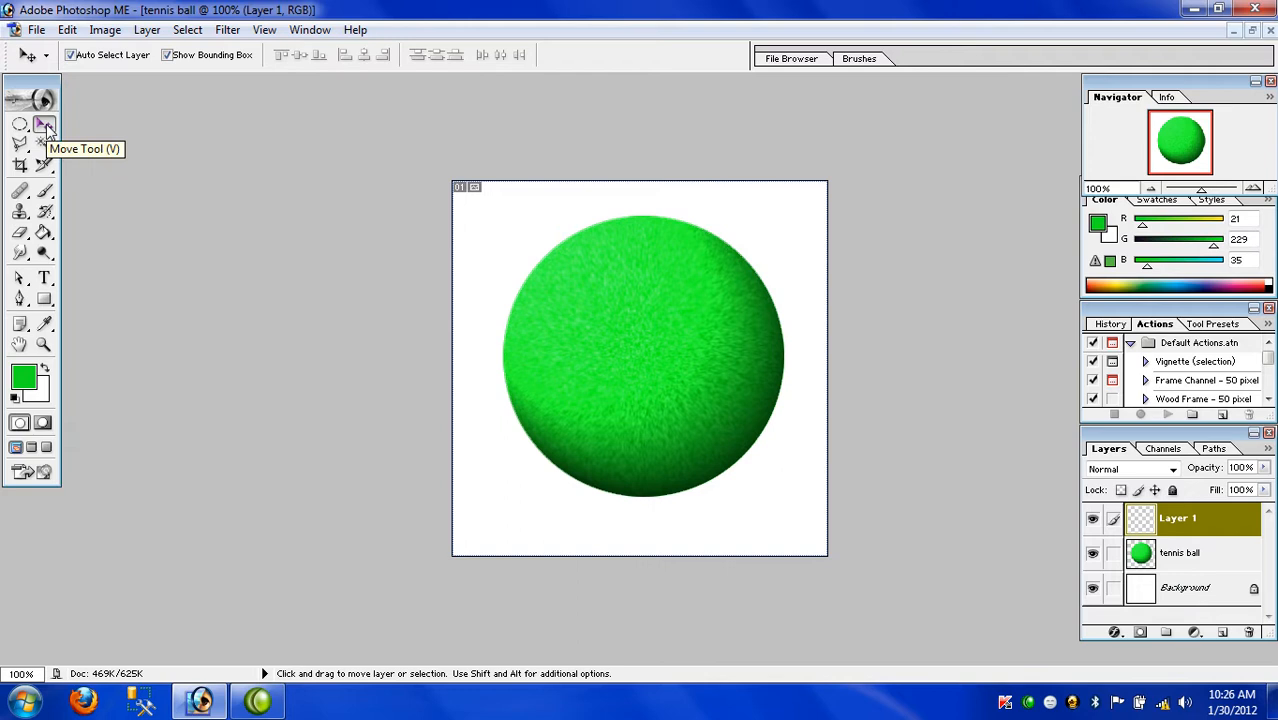
Reset the foreground color to black and paint a U-shaped seam guide across the ball with a 20 px brush.
{"action": "key", "text": "d"}
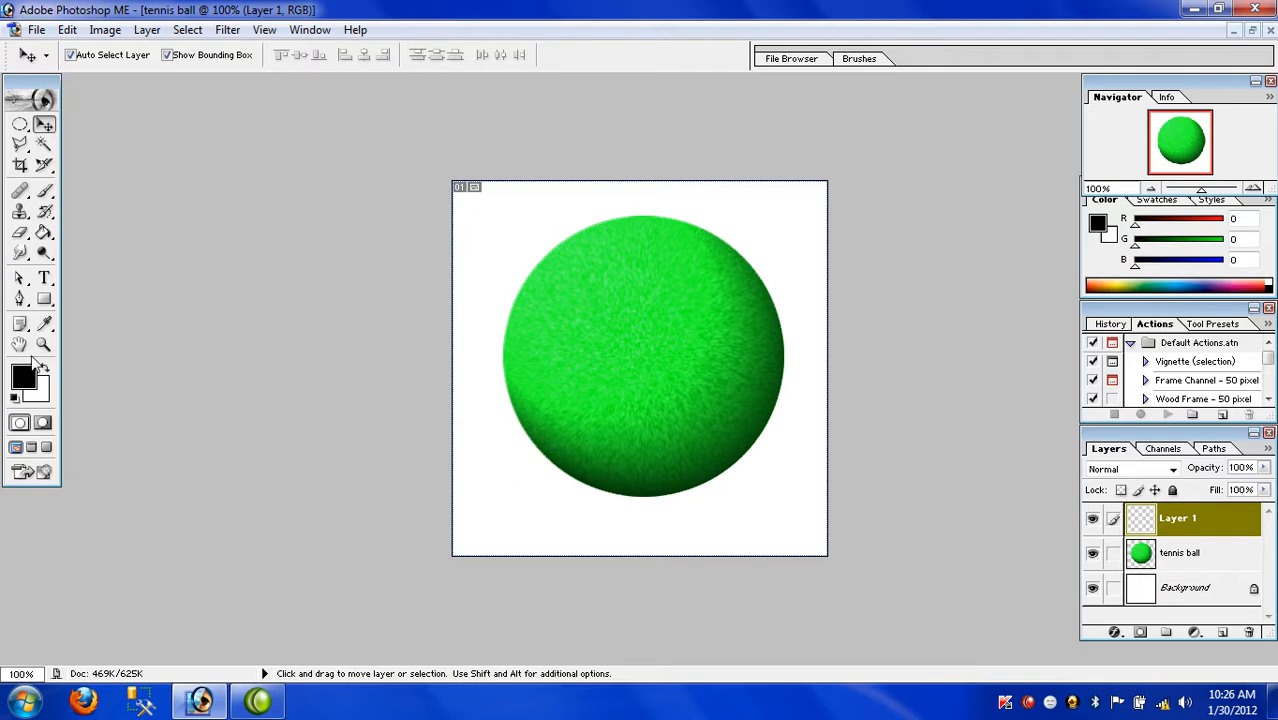
{"action": "left_click", "coordinate": [45, 194]}
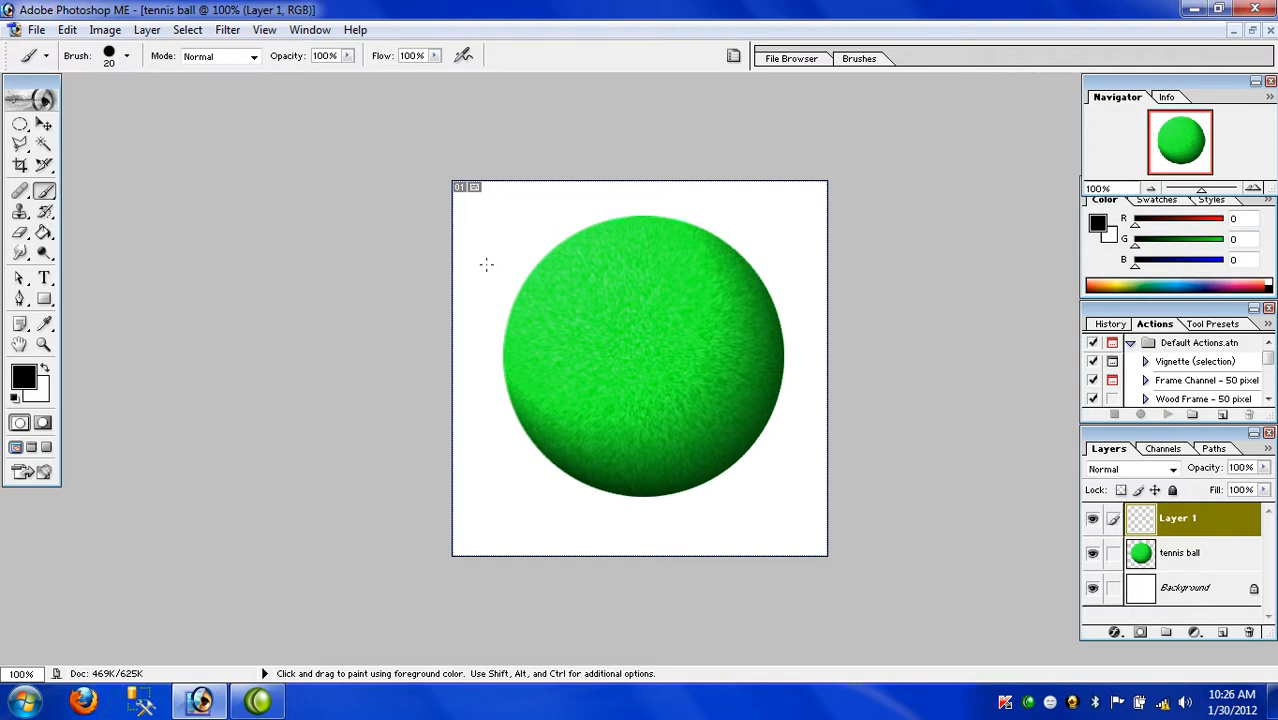
{"action": "mouse_move", "coordinate": [490, 261]}
{"action": "left_mouse_down"}
{"action": "mouse_move", "coordinate": [540, 273]}
{"action": "mouse_move", "coordinate": [565, 310]}
{"action": "mouse_move", "coordinate": [591, 436]}
{"action": "mouse_move", "coordinate": [613, 452]}
{"action": "mouse_move", "coordinate": [666, 450]}
{"action": "mouse_move", "coordinate": [715, 423]}
{"action": "mouse_move", "coordinate": [730, 382]}
{"action": "mouse_move", "coordinate": [727, 325]}
{"action": "mouse_move", "coordinate": [678, 262]}
{"action": "mouse_move", "coordinate": [687, 190]}
{"action": "left_mouse_up"}
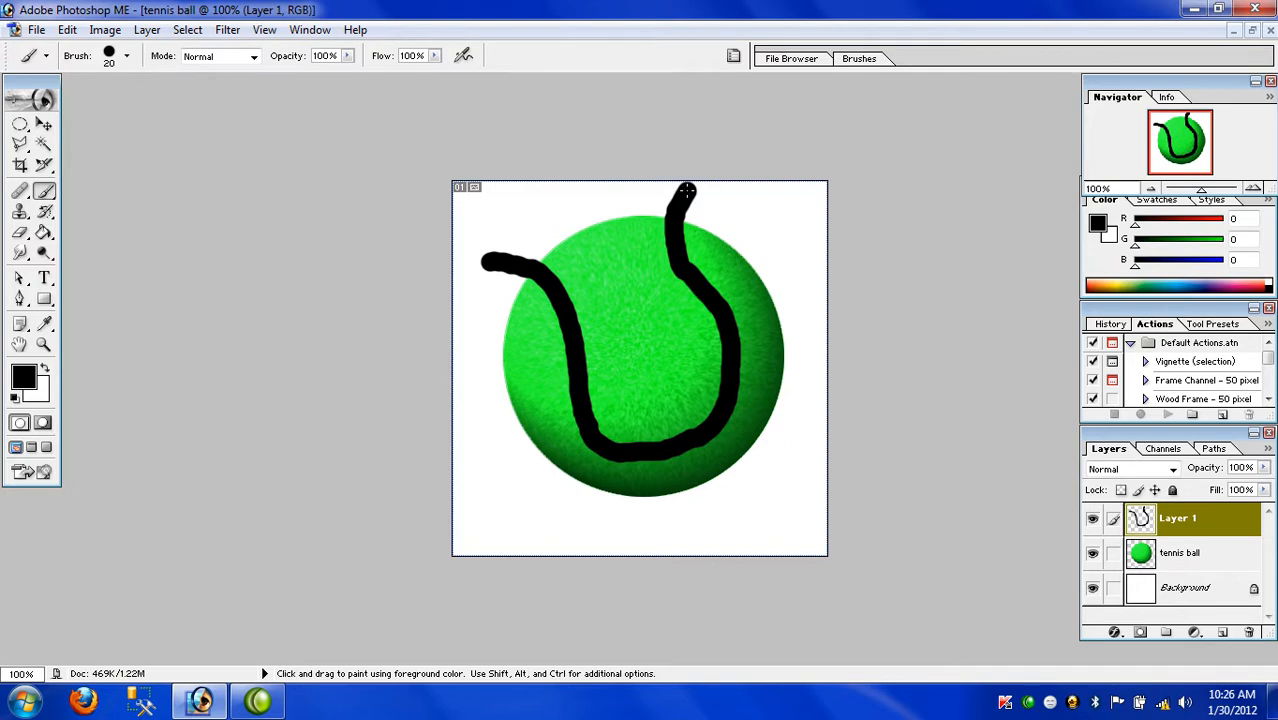
{"action": "left_click", "coordinate": [44, 124]}
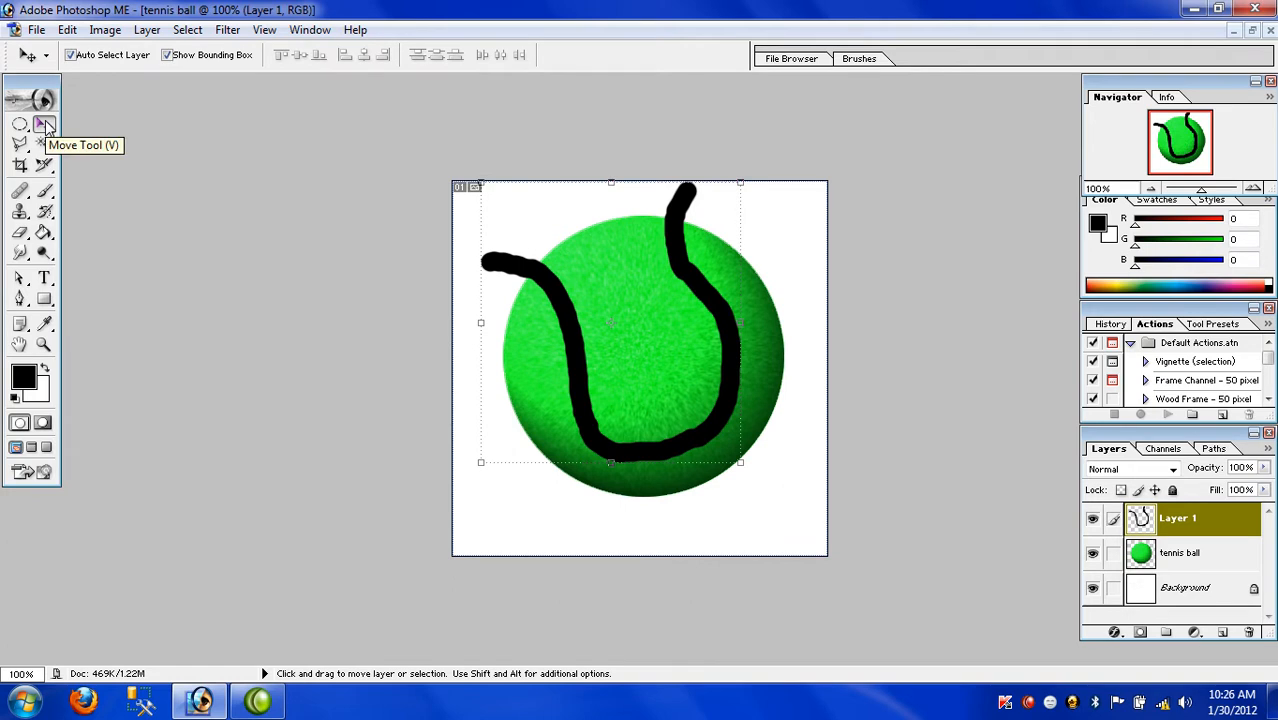
Add a new layer and trace the U-shaped seam guide with Pen tool anchor points from its upper-left end to its upper-right end.
{"action": "left_click", "coordinate": [1222, 632]}
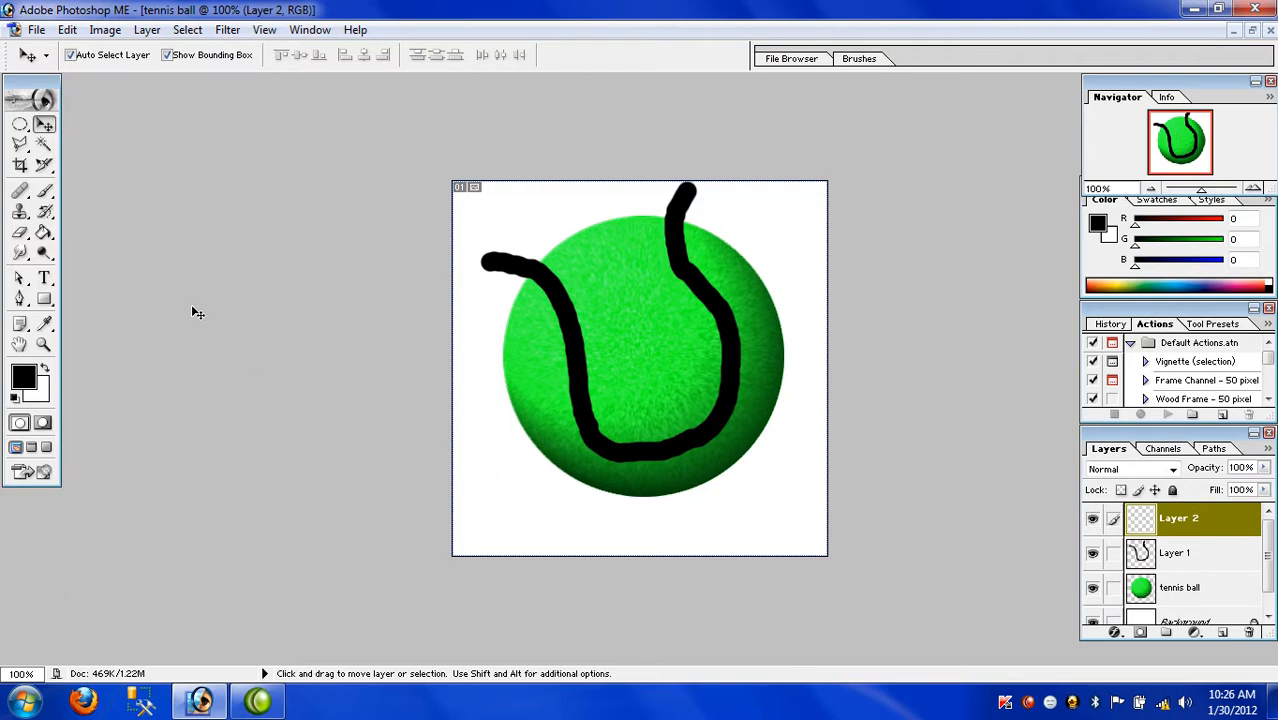
{"action": "left_click", "coordinate": [19, 299]}
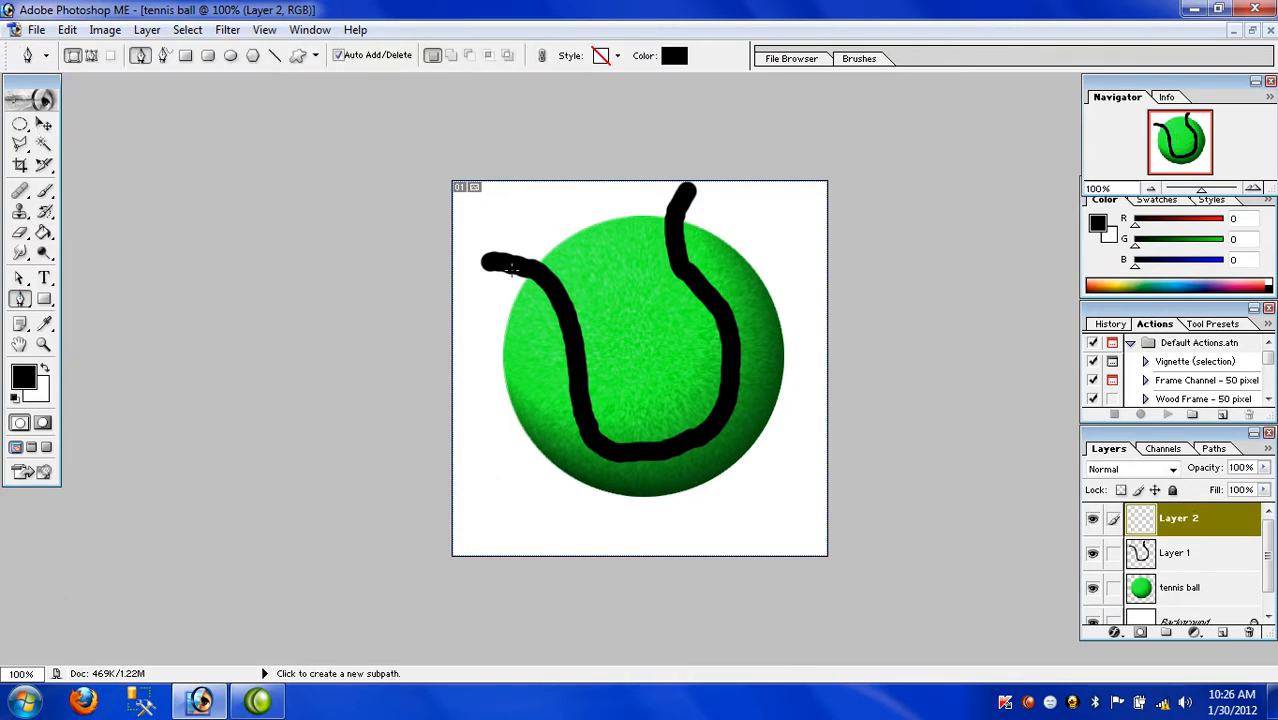
{"action": "left_click", "coordinate": [522, 264]}
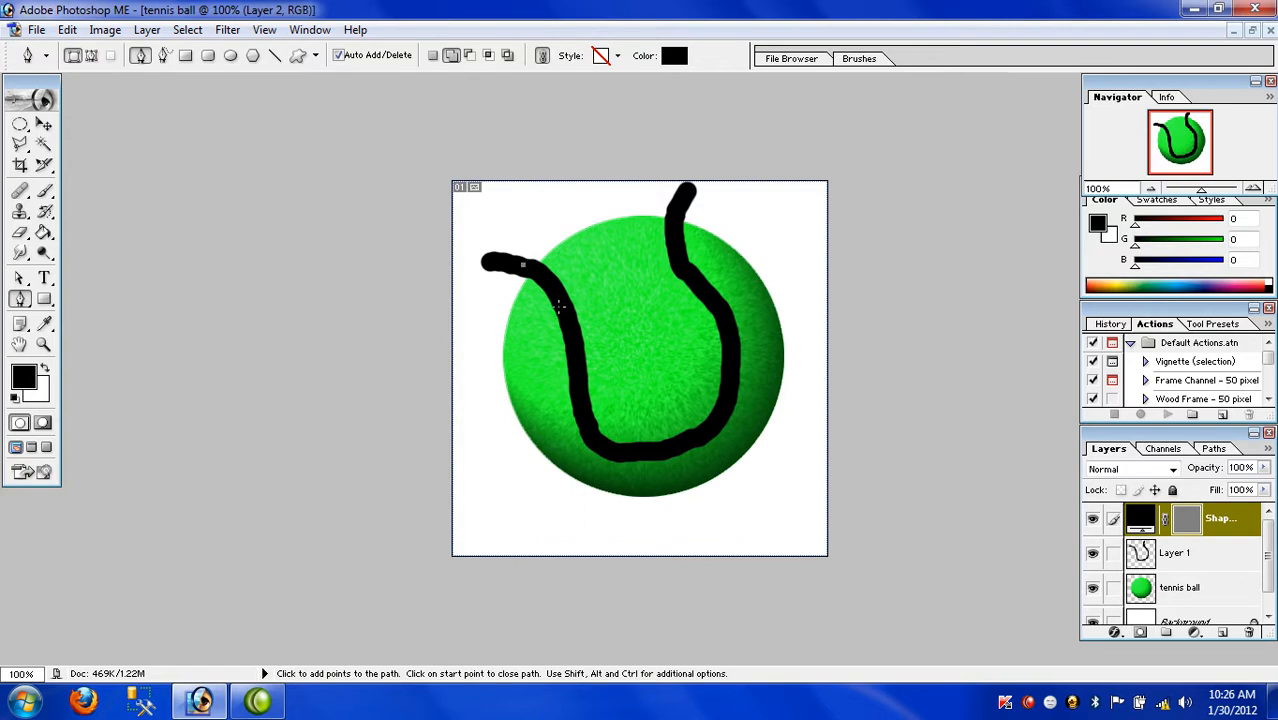
{"action": "left_click", "coordinate": [568, 326]}
{"action": "left_click", "coordinate": [581, 403]}
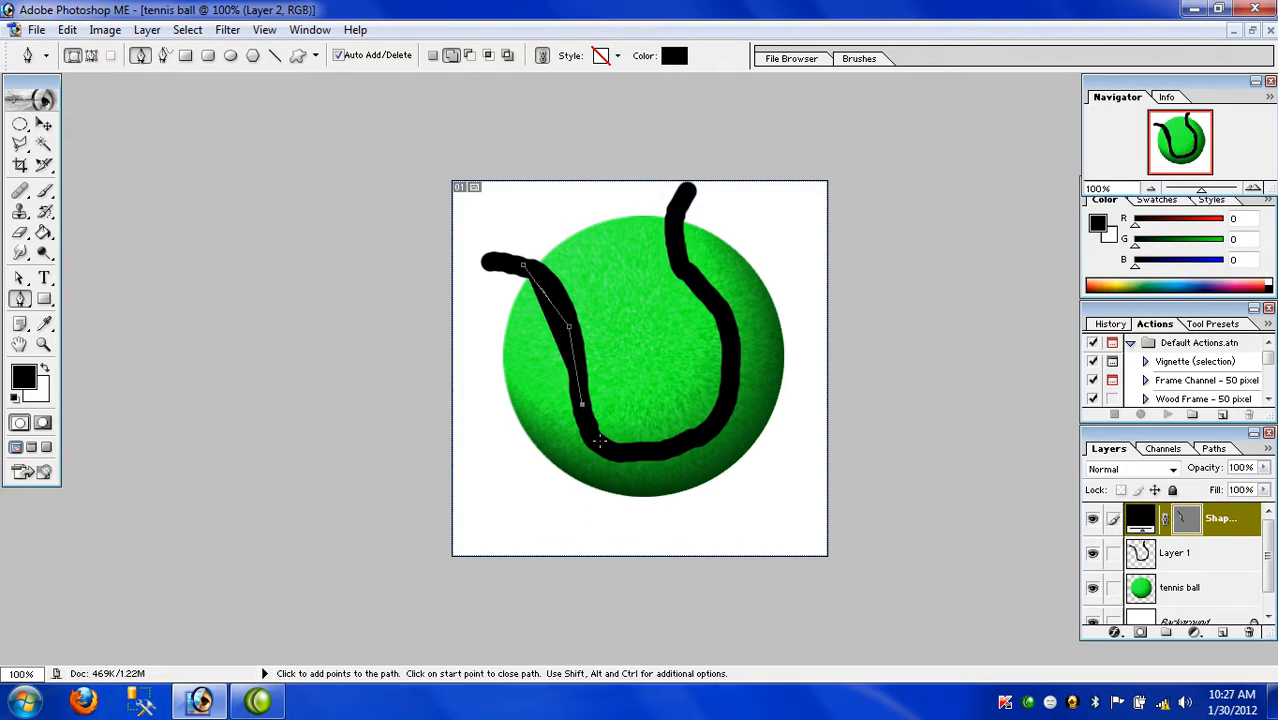
{"action": "left_click", "coordinate": [601, 452]}
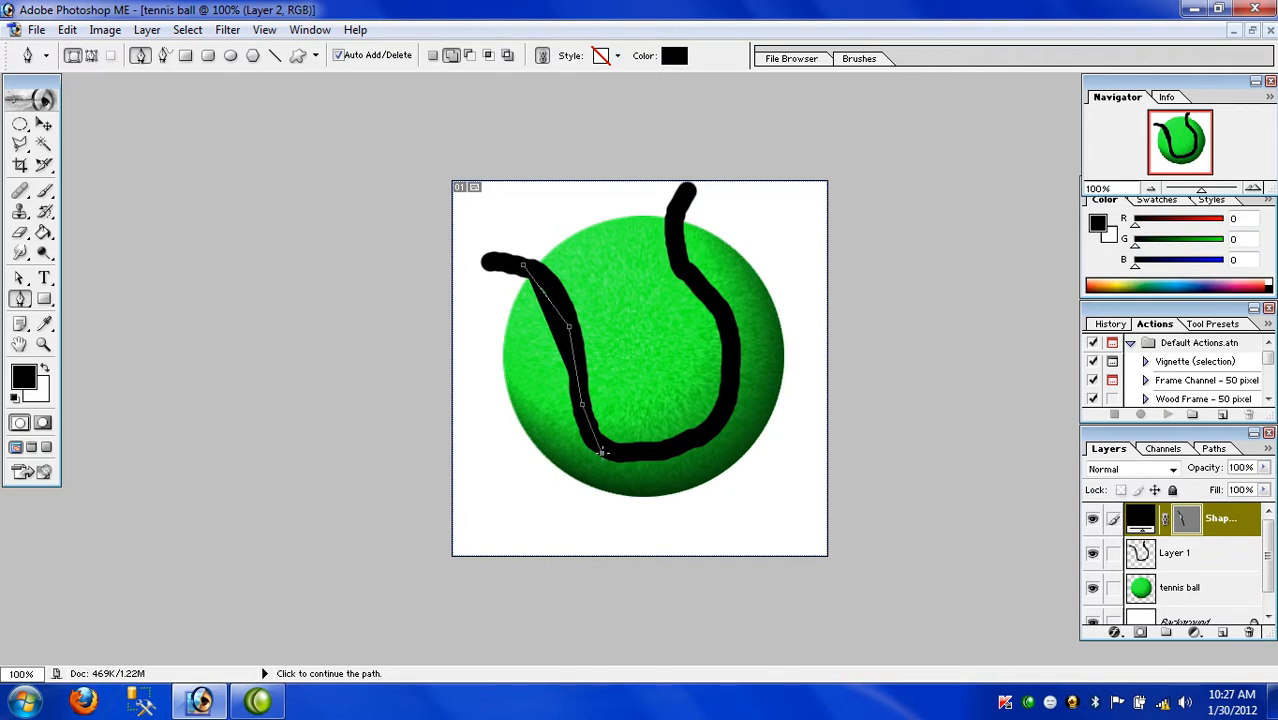
{"action": "left_click", "coordinate": [641, 456]}
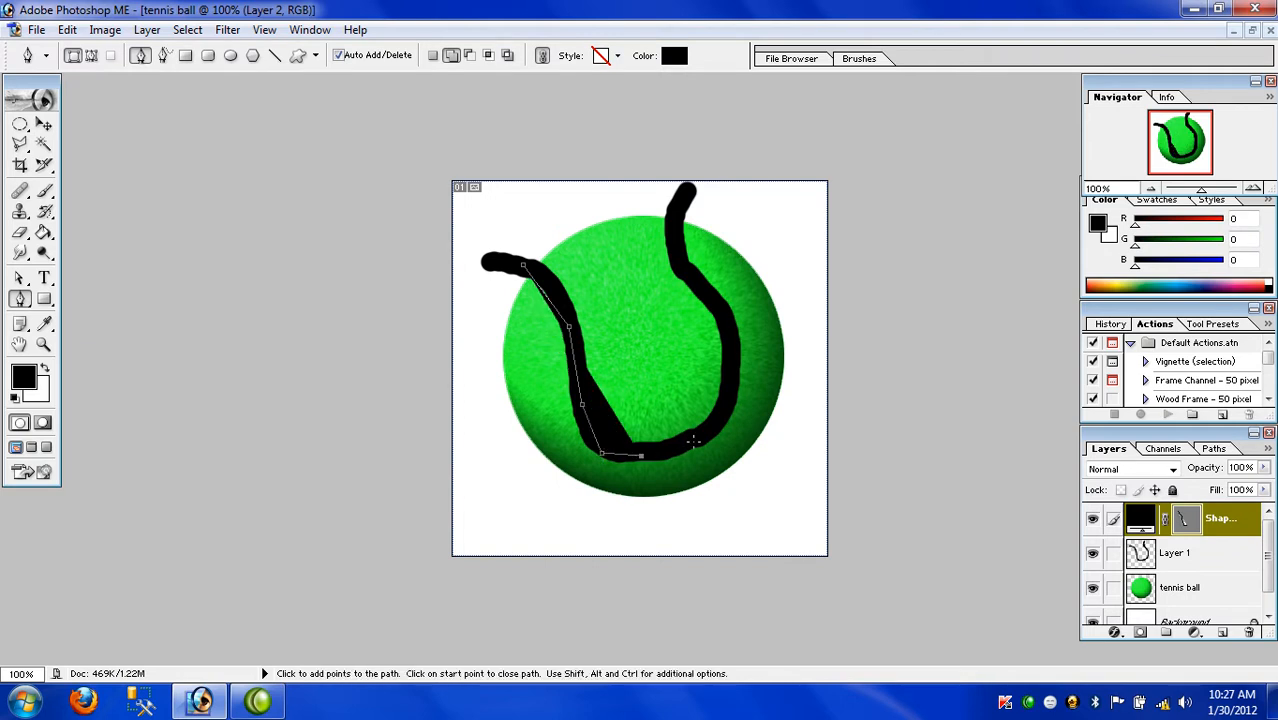
{"action": "left_click", "coordinate": [697, 437]}
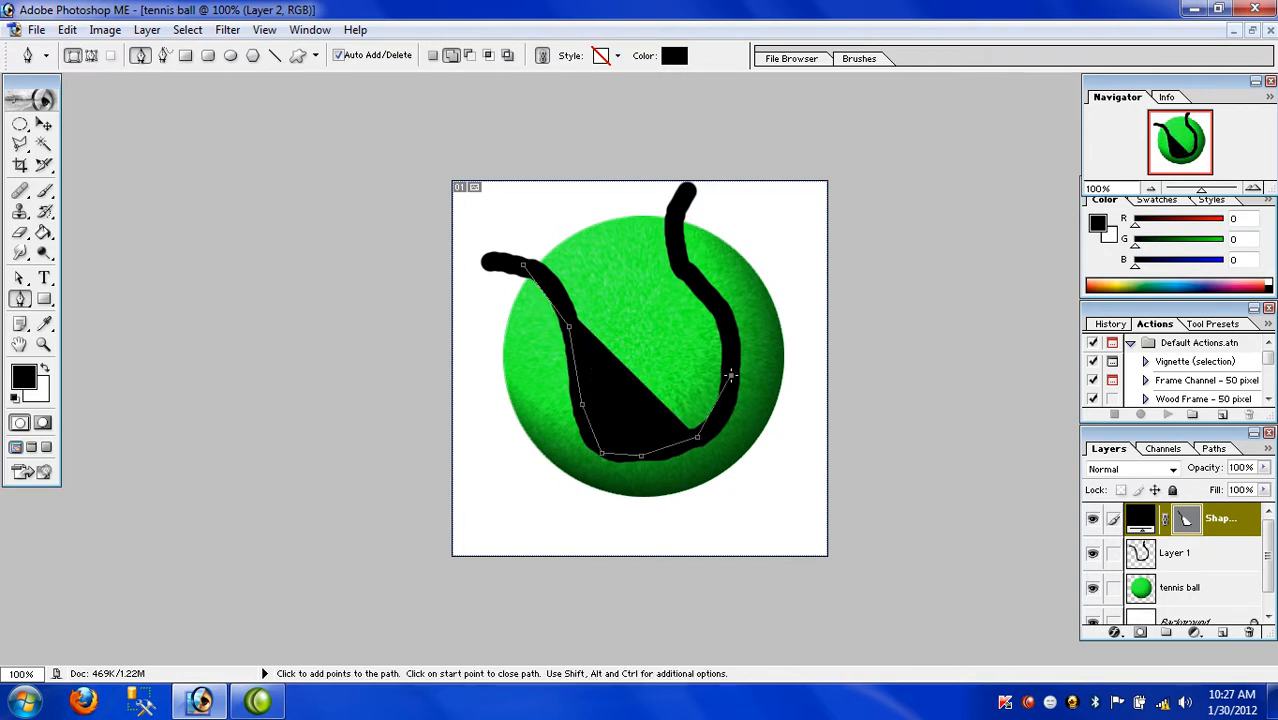
{"action": "left_click", "coordinate": [731, 375]}
{"action": "left_click", "coordinate": [717, 300]}
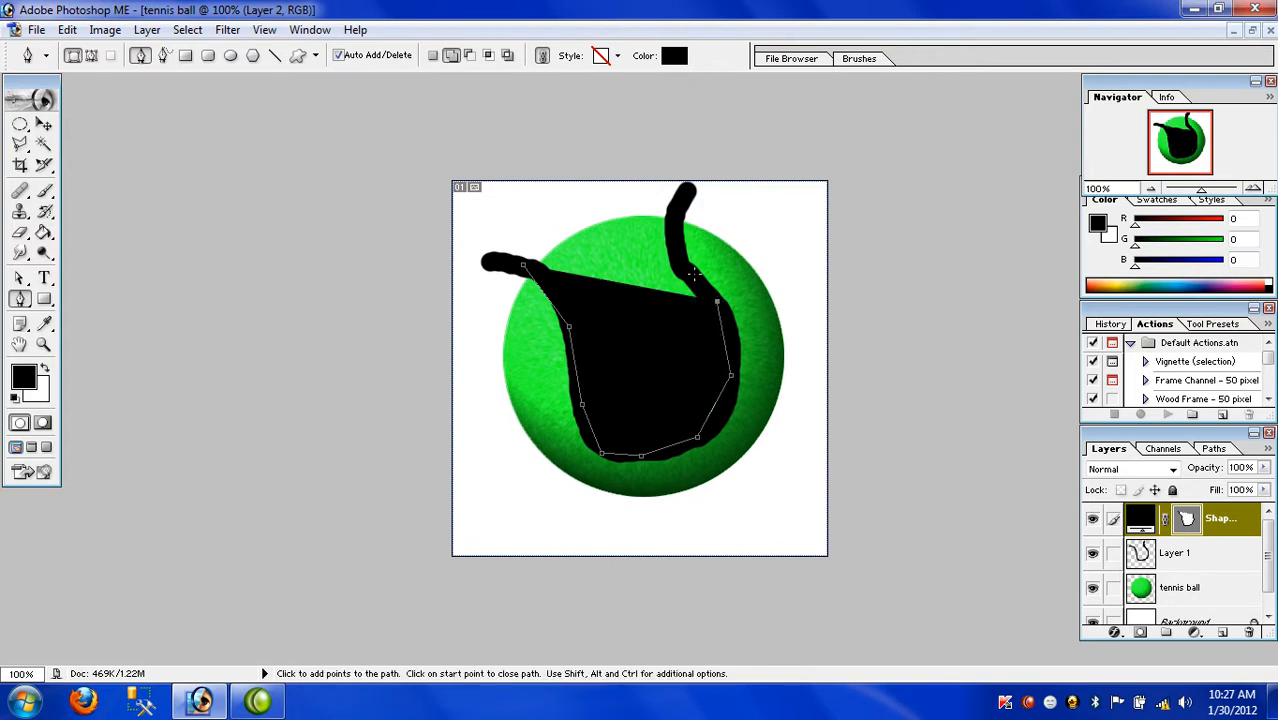
{"action": "left_click", "coordinate": [689, 271]}
{"action": "left_click", "coordinate": [675, 222]}
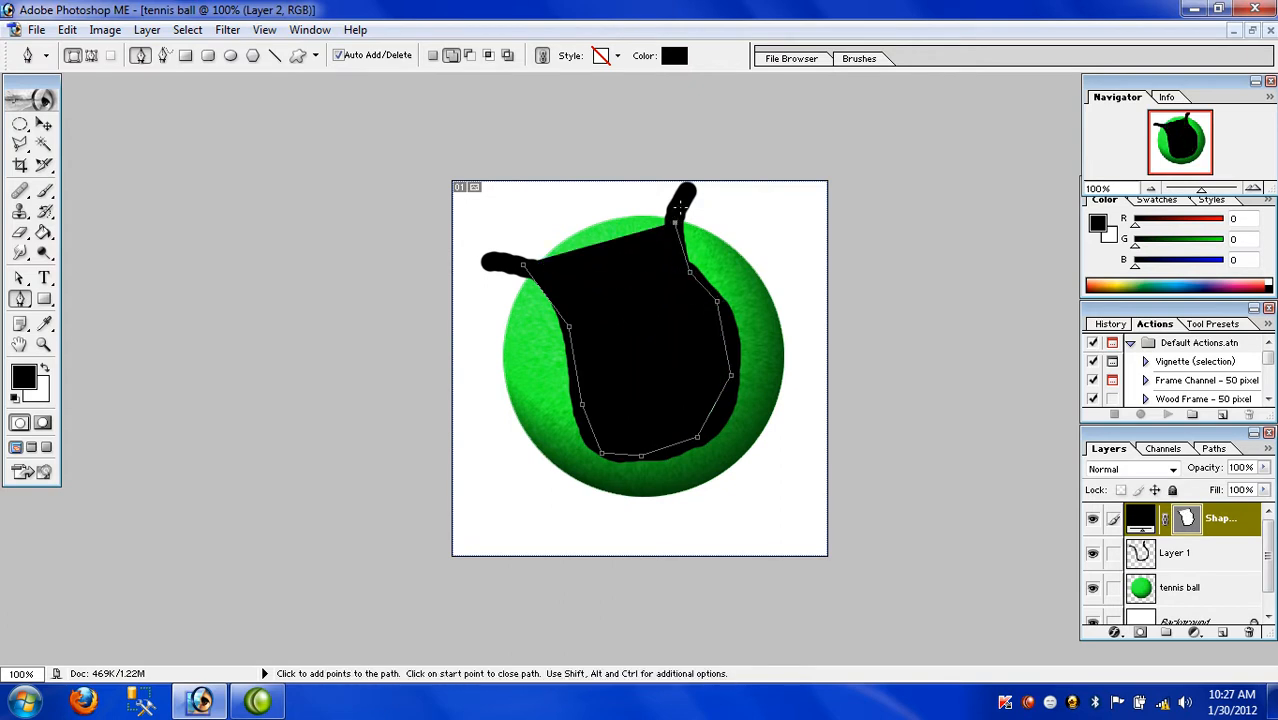
{"action": "left_click", "coordinate": [686, 193]}
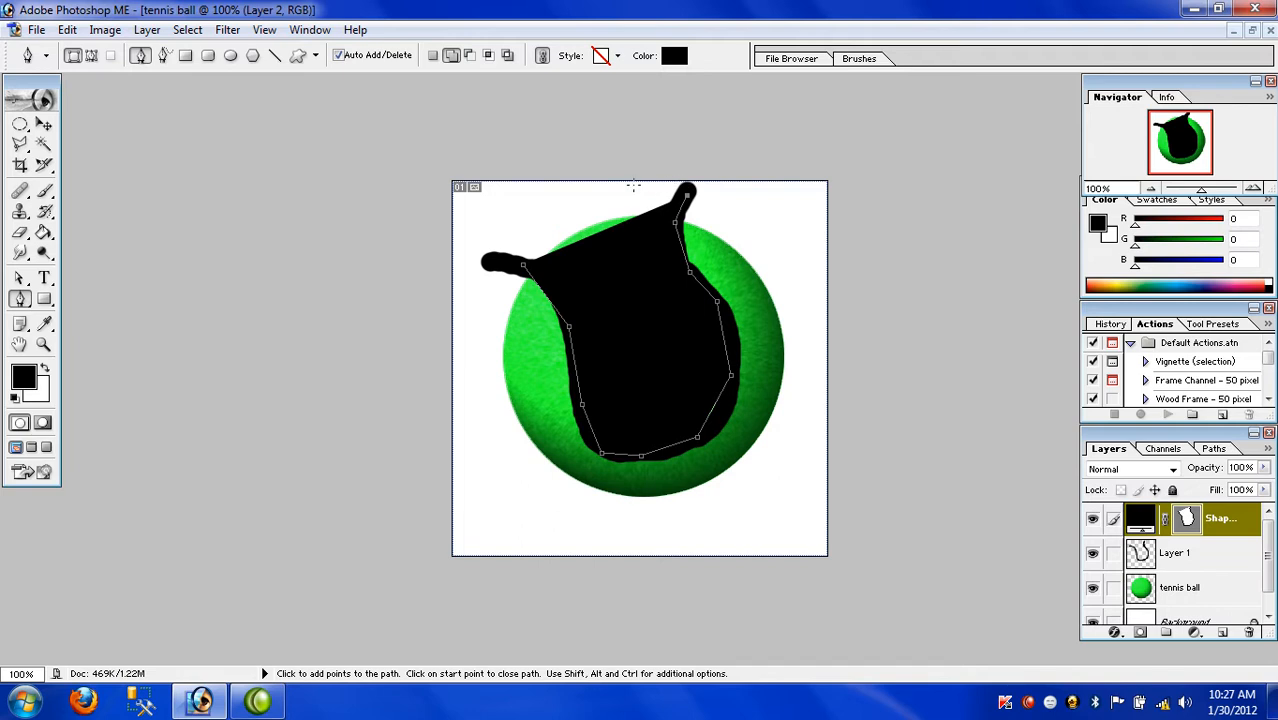
Continue the pen path in an arc above the ball and close it at the starting anchor point.
{"action": "left_click", "coordinate": [615, 190]}
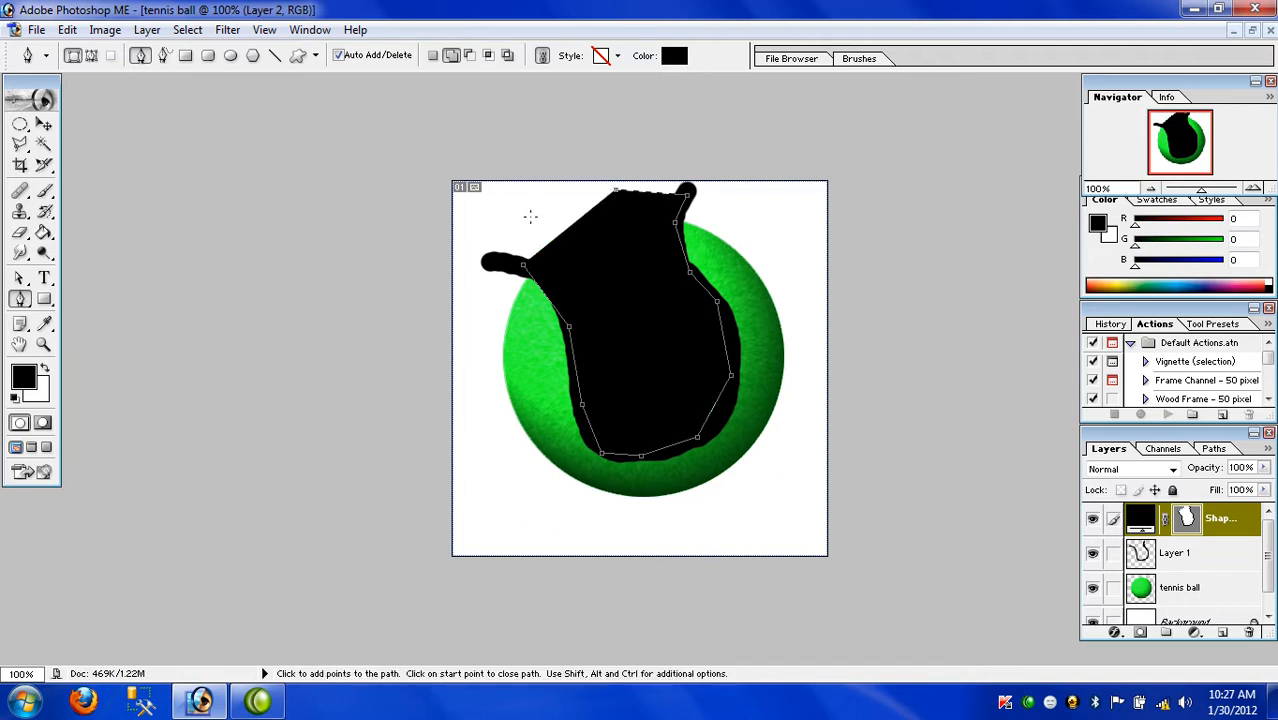
{"action": "left_click", "coordinate": [531, 207]}
{"action": "left_click", "coordinate": [493, 231]}
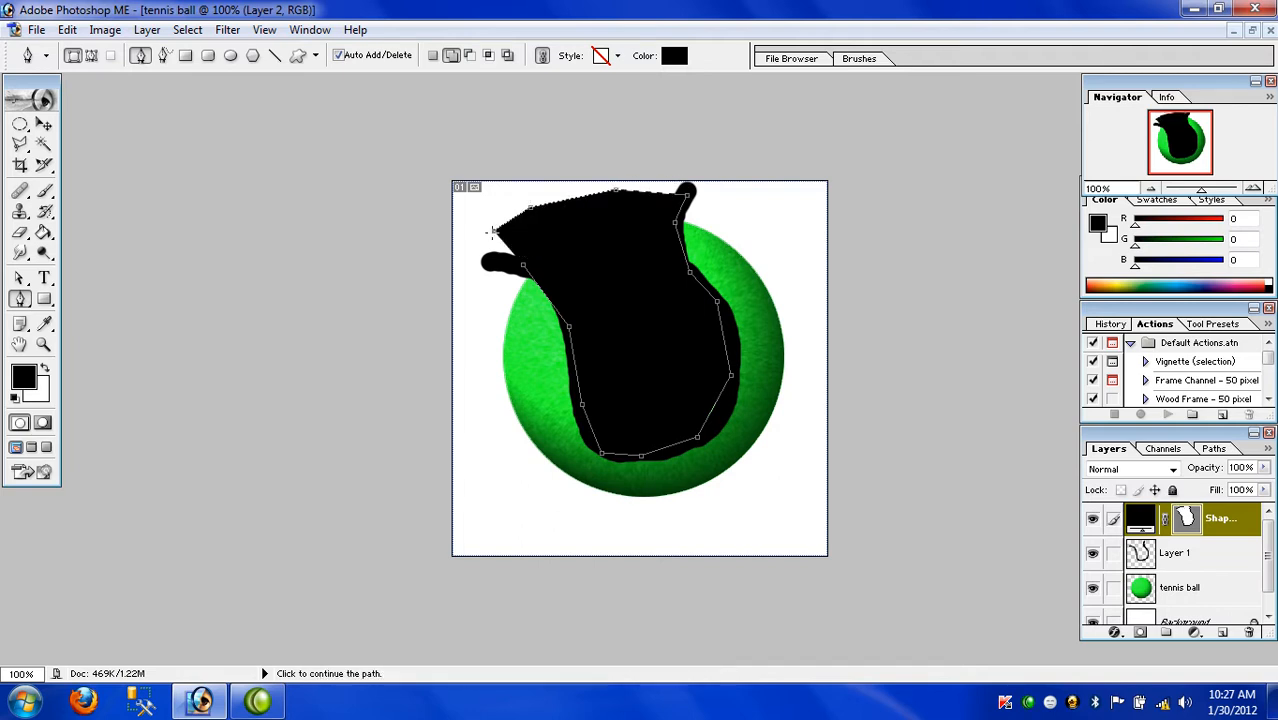
{"action": "left_click", "coordinate": [485, 245]}
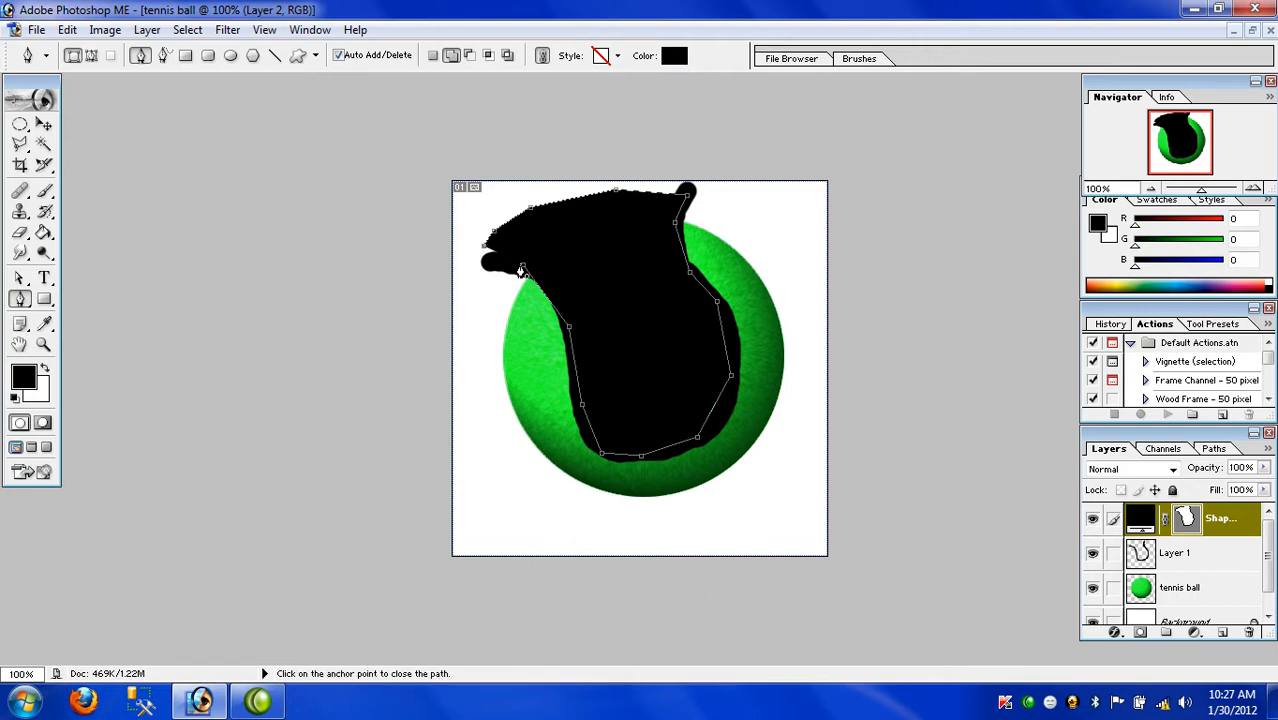
{"action": "left_click", "coordinate": [521, 266]}
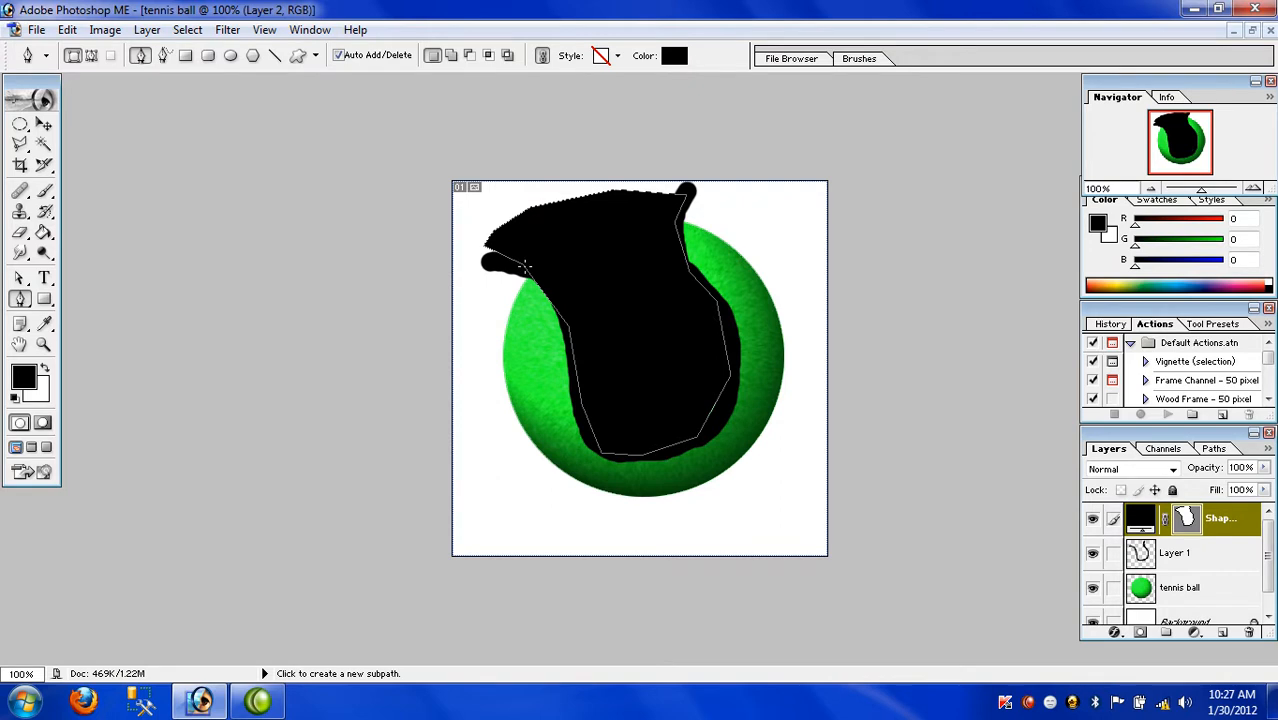
Reposition the path's bottom anchor points, add an anchor on the lower-right bend and pull it outward along the guide.
{"action": "key", "text": "a"}
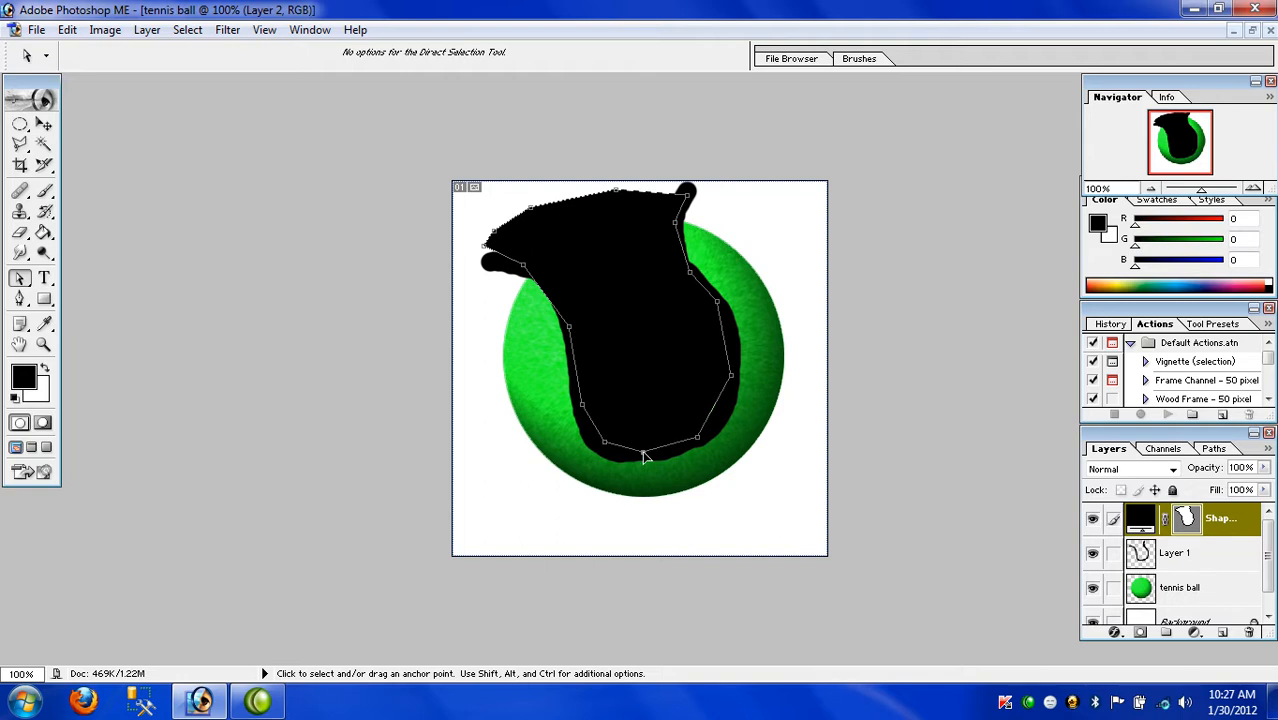
{"action": "key", "text": "p"}
{"action": "left_click", "coordinate": [711, 416]}
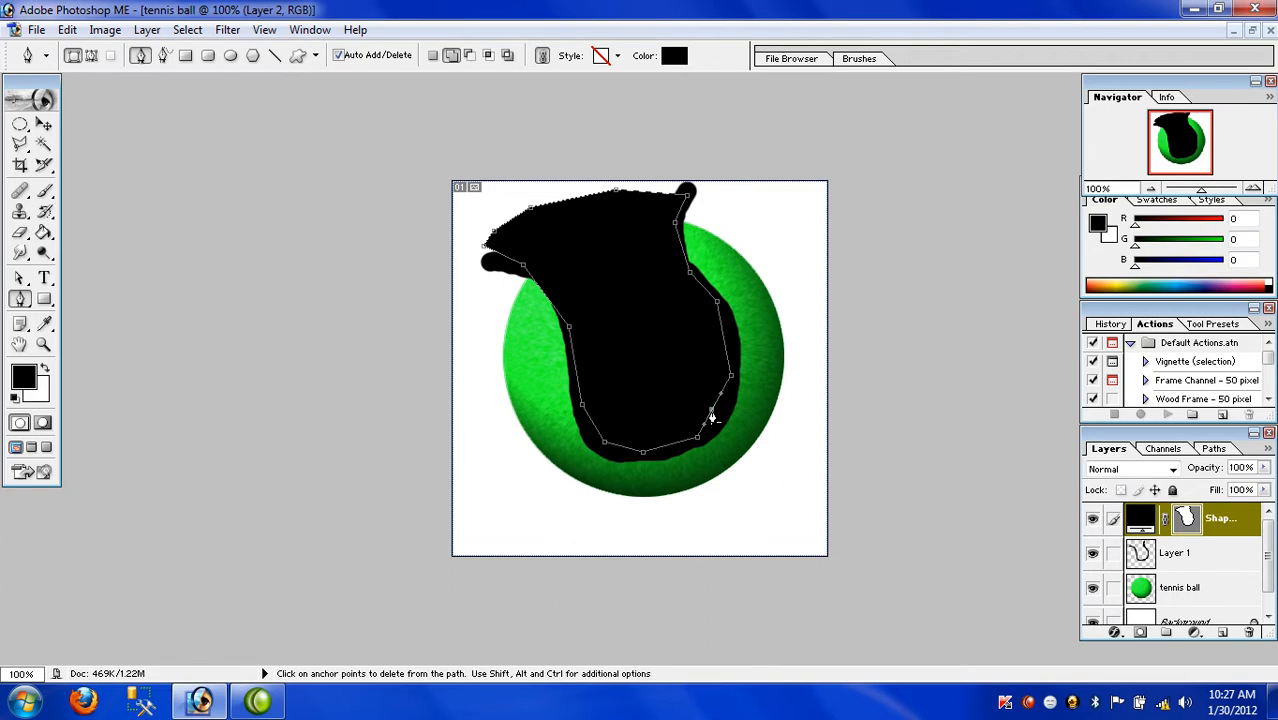
{"action": "key", "text": "a"}
{"action": "left_click_drag", "start_coordinate": [713, 415], "coordinate": [724, 420]}
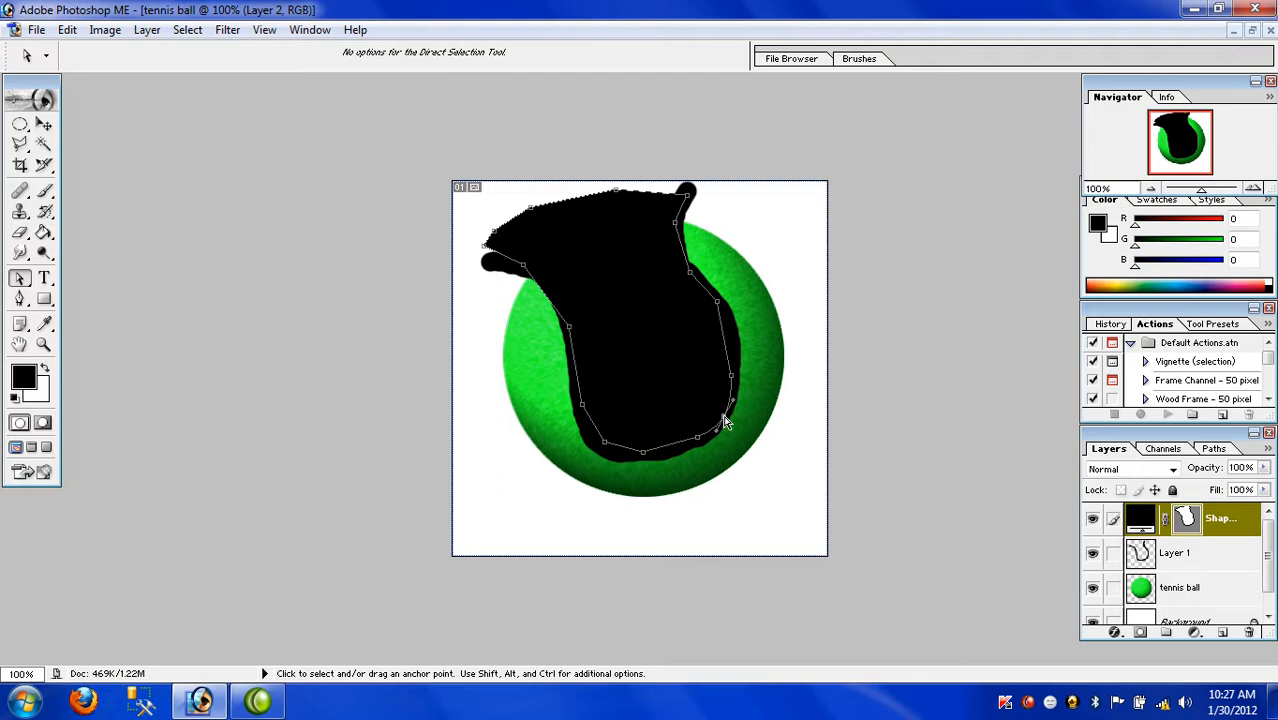
Add an anchor point just right of the path's bottom center, lower it slightly and adjust the neighboring anchor to smooth the curve.
{"action": "key", "text": "p"}
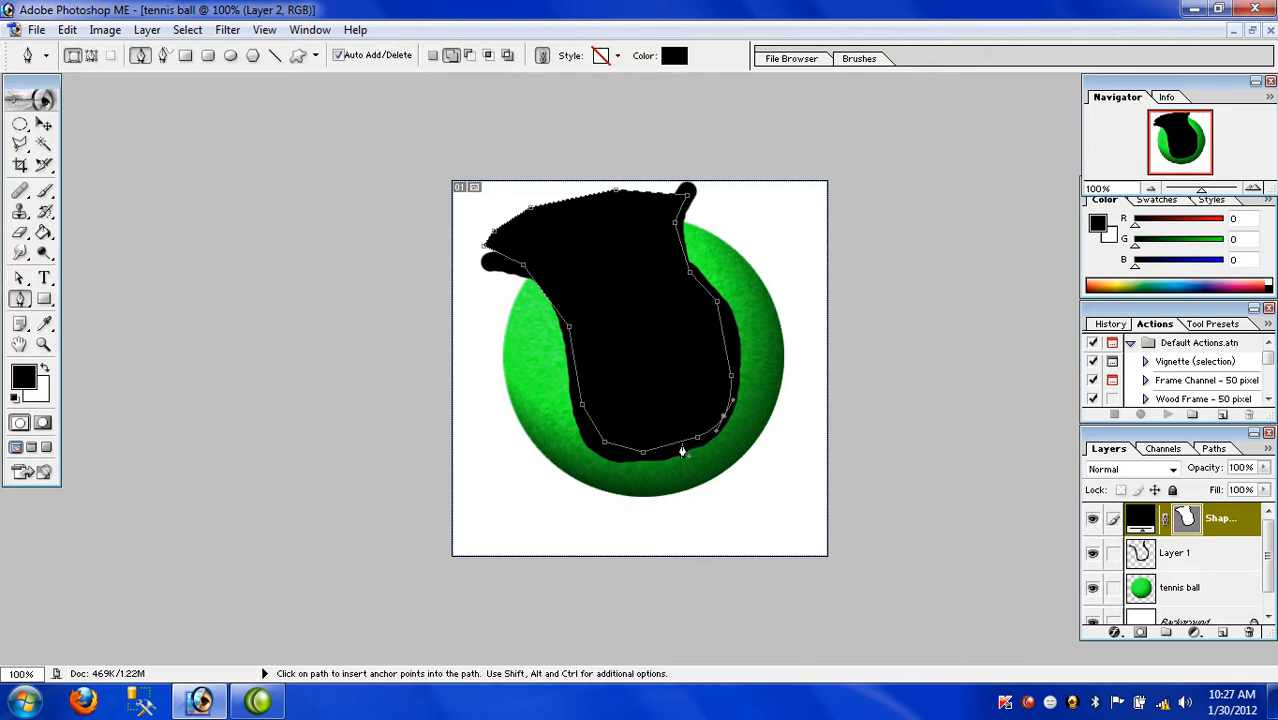
{"action": "left_click", "coordinate": [670, 447]}
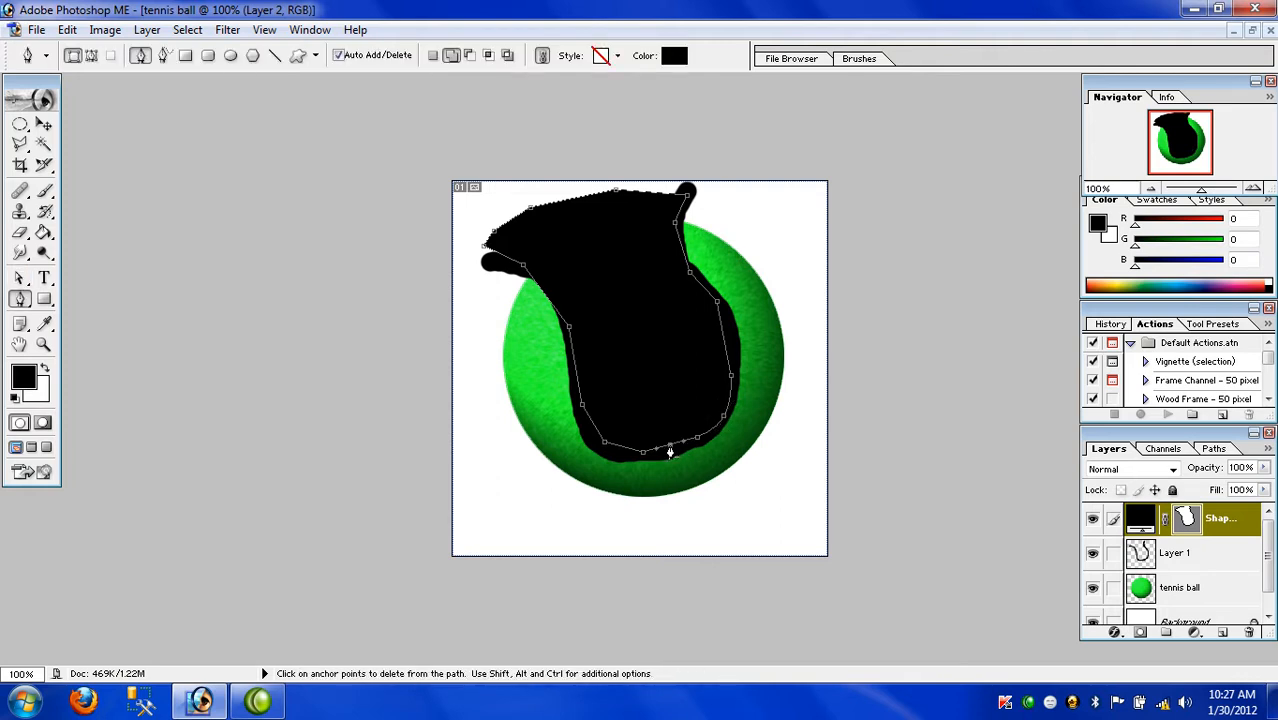
{"action": "key", "text": "a"}
{"action": "left_click_drag", "start_coordinate": [670, 450], "coordinate": [673, 456]}
{"action": "left_click", "coordinate": [698, 441]}
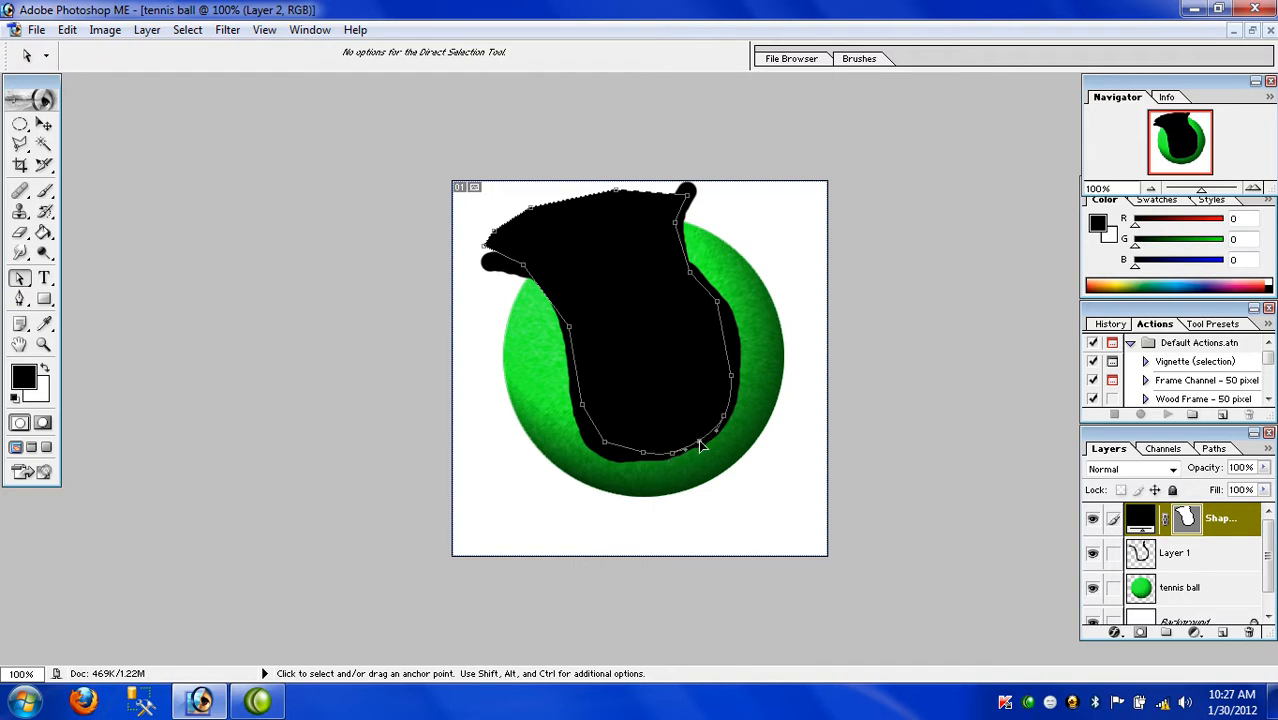
Round the path's lower-left bend by adjusting the bottom anchor, adding a point beside it and shifting the corner anchor outward.
{"action": "left_click", "coordinate": [643, 454]}
{"action": "key", "text": "p"}
{"action": "left_click", "coordinate": [615, 447]}
{"action": "key", "text": "a"}
{"action": "left_click_drag", "start_coordinate": [616, 449], "coordinate": [597, 444]}
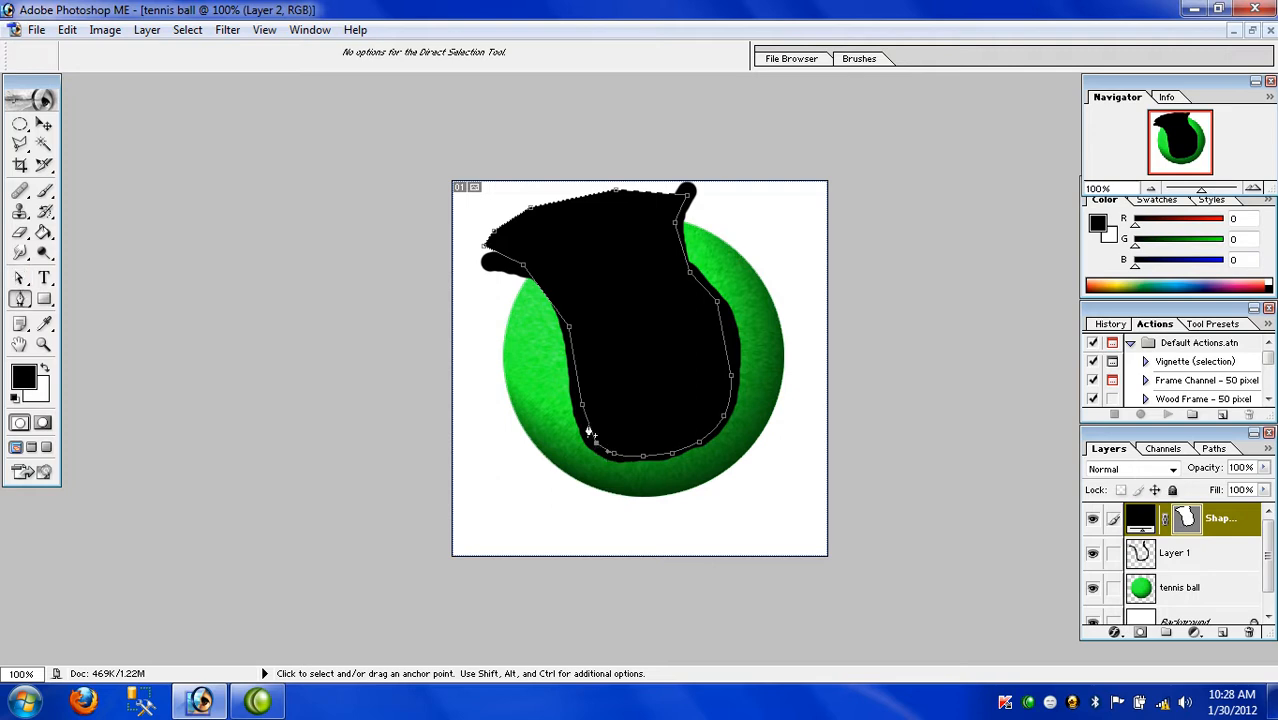
Smooth the path's lower left side by adding two anchor points and aligning them and the nearby corner anchor with the guide.
{"action": "key", "text": "p"}
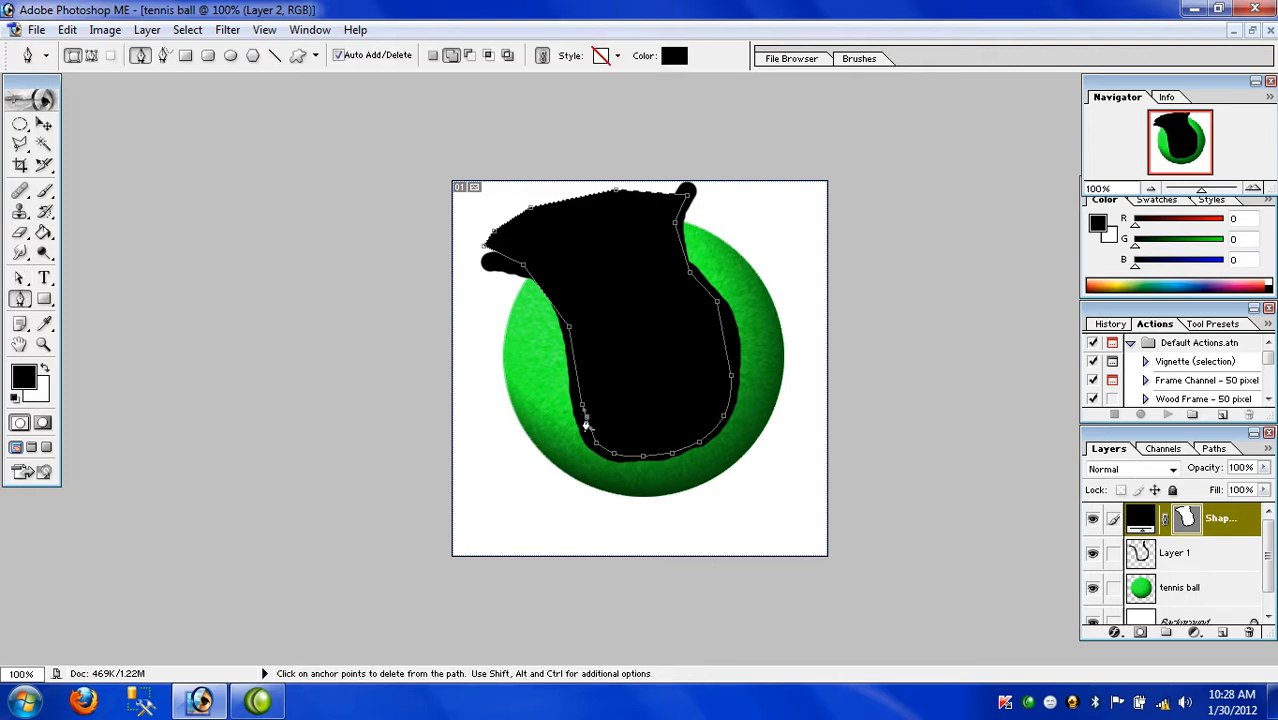
{"action": "key", "text": "a"}
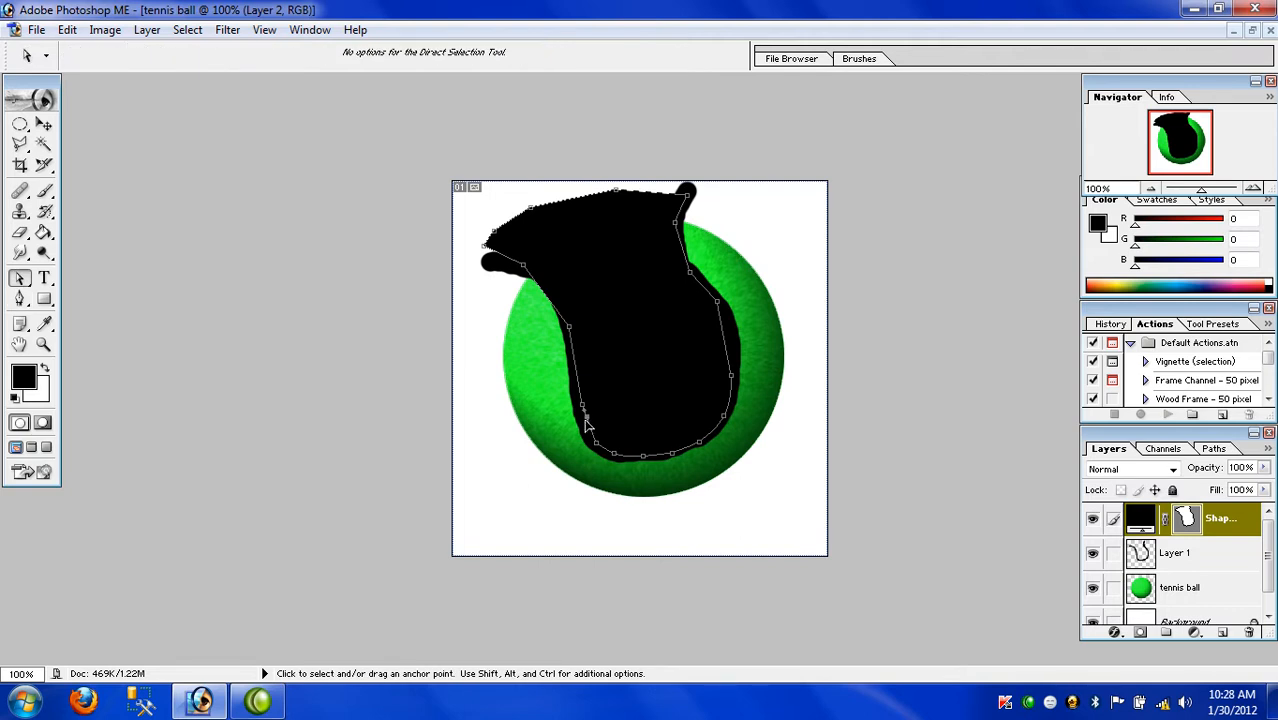
{"action": "left_click_drag", "start_coordinate": [581, 407], "coordinate": [577, 404]}
{"action": "key", "text": "p"}
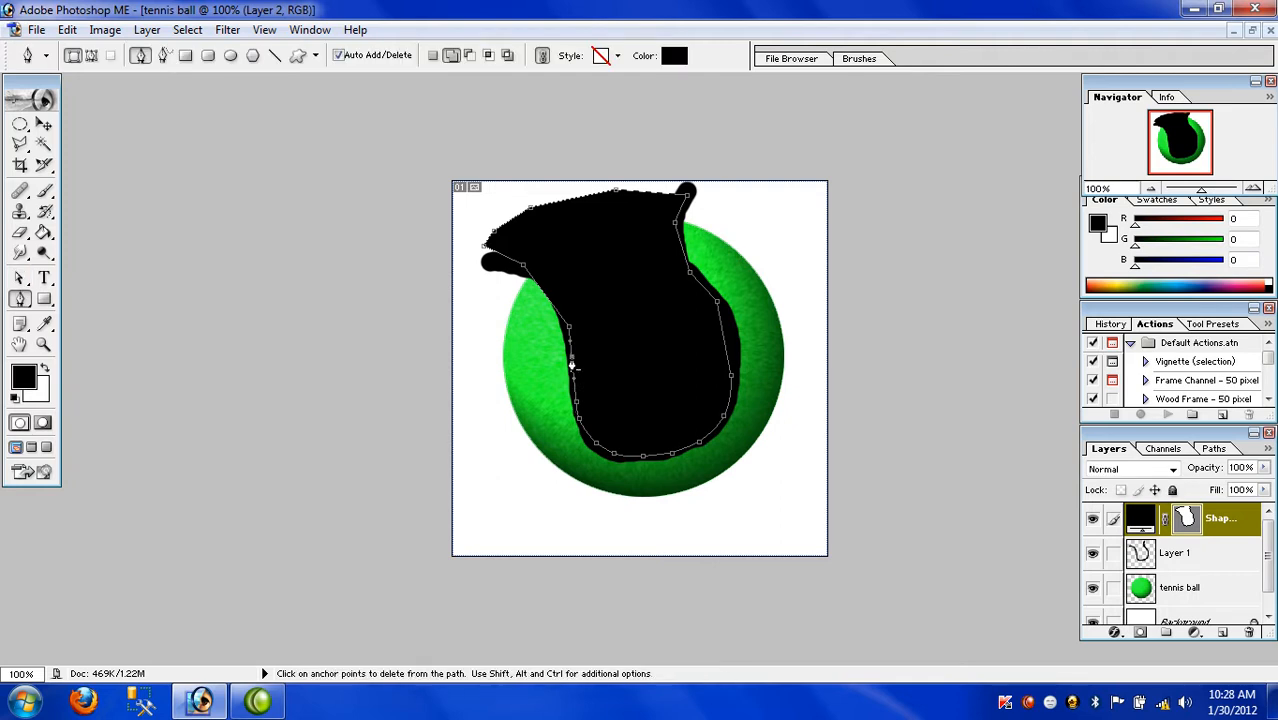
{"action": "key", "text": "a"}
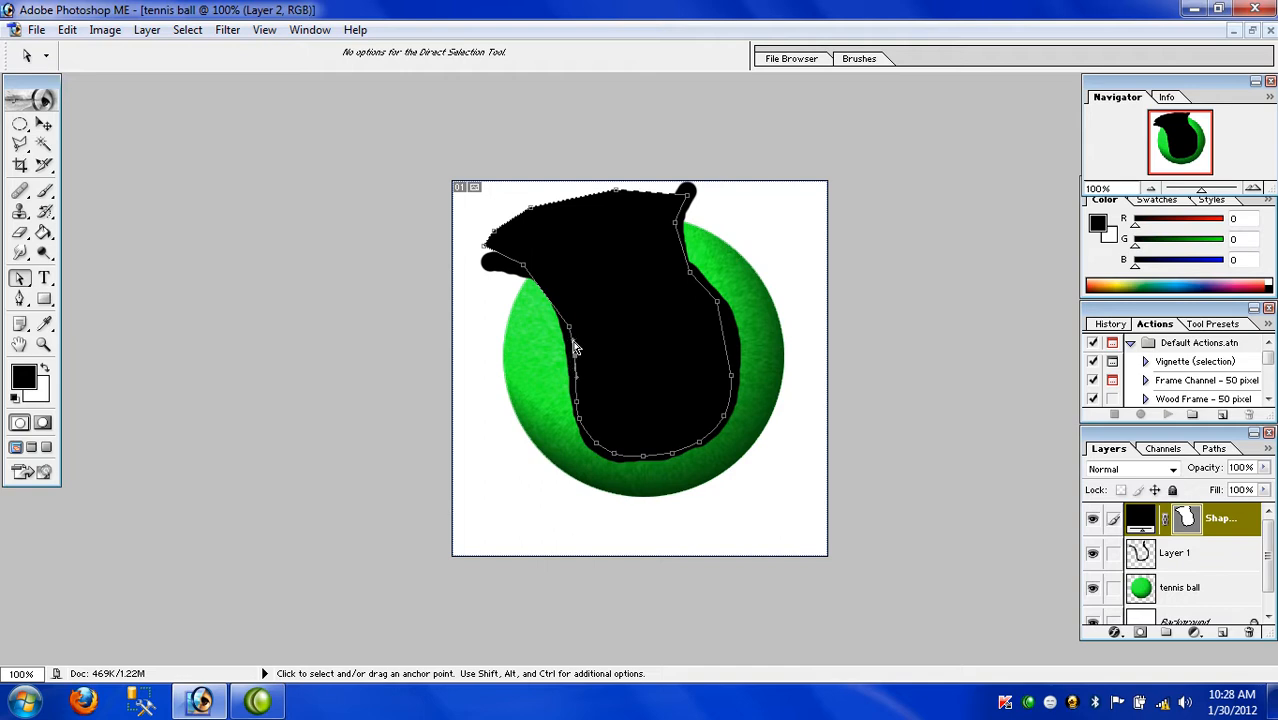
{"action": "left_click", "coordinate": [574, 354]}
{"action": "left_click_drag", "start_coordinate": [567, 345], "coordinate": [574, 344]}
Add an anchor point on the path's upper-left segment and pull it outward to follow the guide's curve.
{"action": "key", "text": "p"}
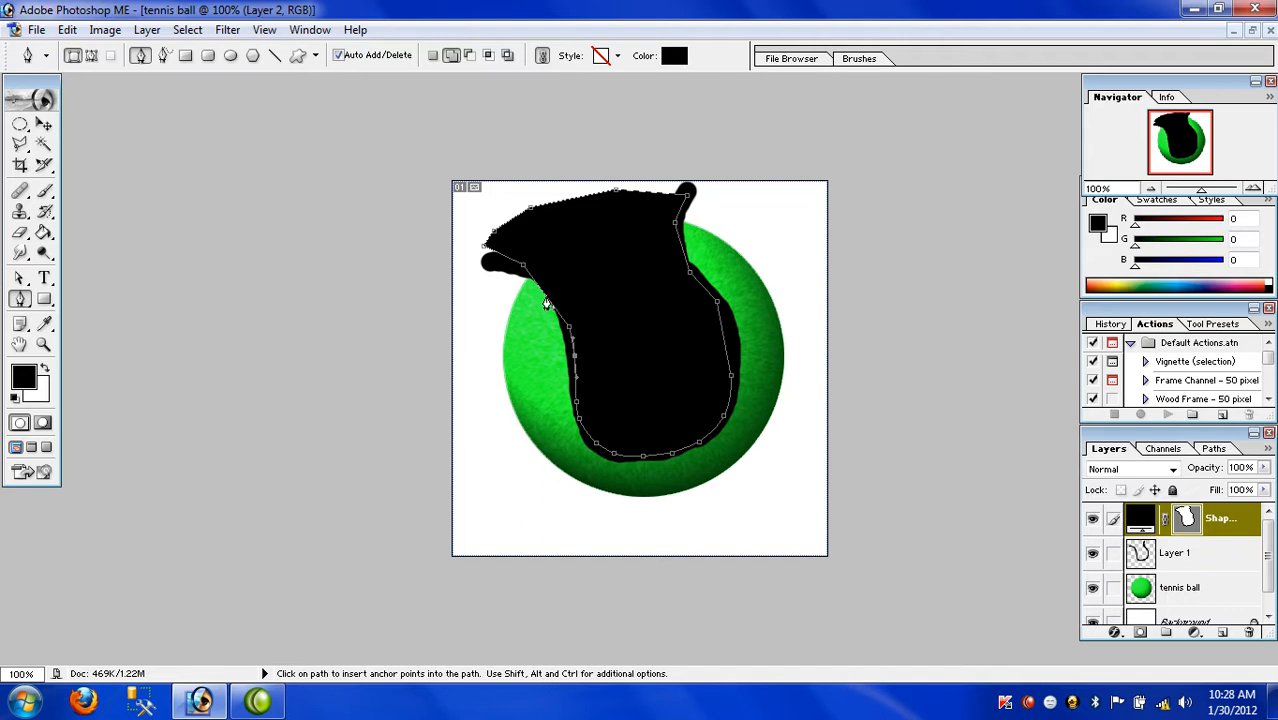
{"action": "key", "text": "a"}
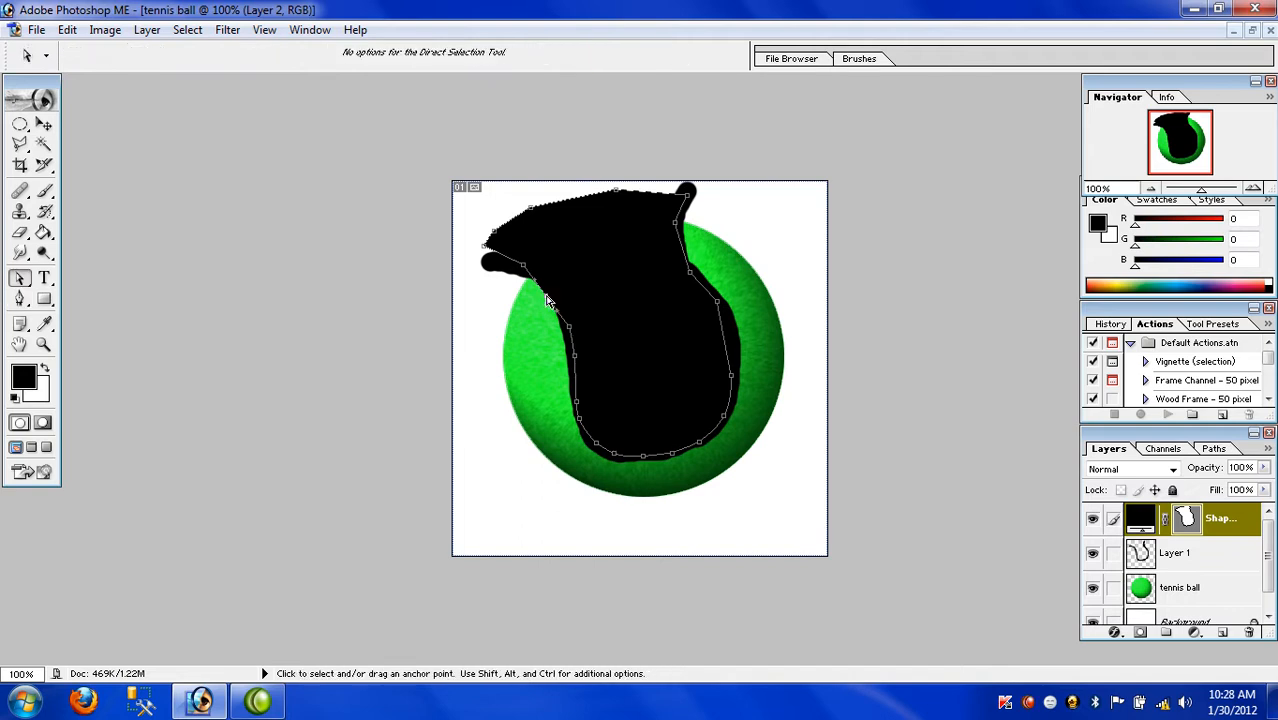
{"action": "left_click_drag", "start_coordinate": [547, 297], "coordinate": [554, 292]}
Add an anchor point on the path's upper-right diagonal and reposition the corner anchor below it to soften the bend.
{"action": "key", "text": "p"}
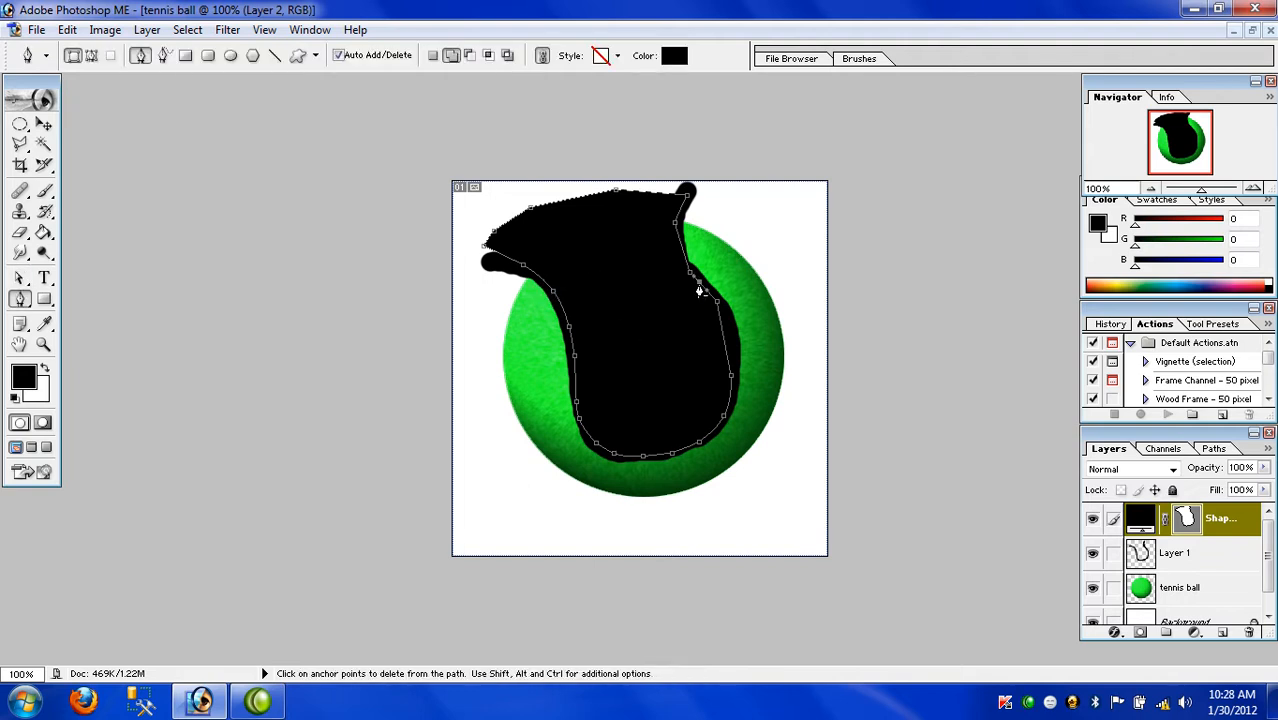
{"action": "key", "text": "a"}
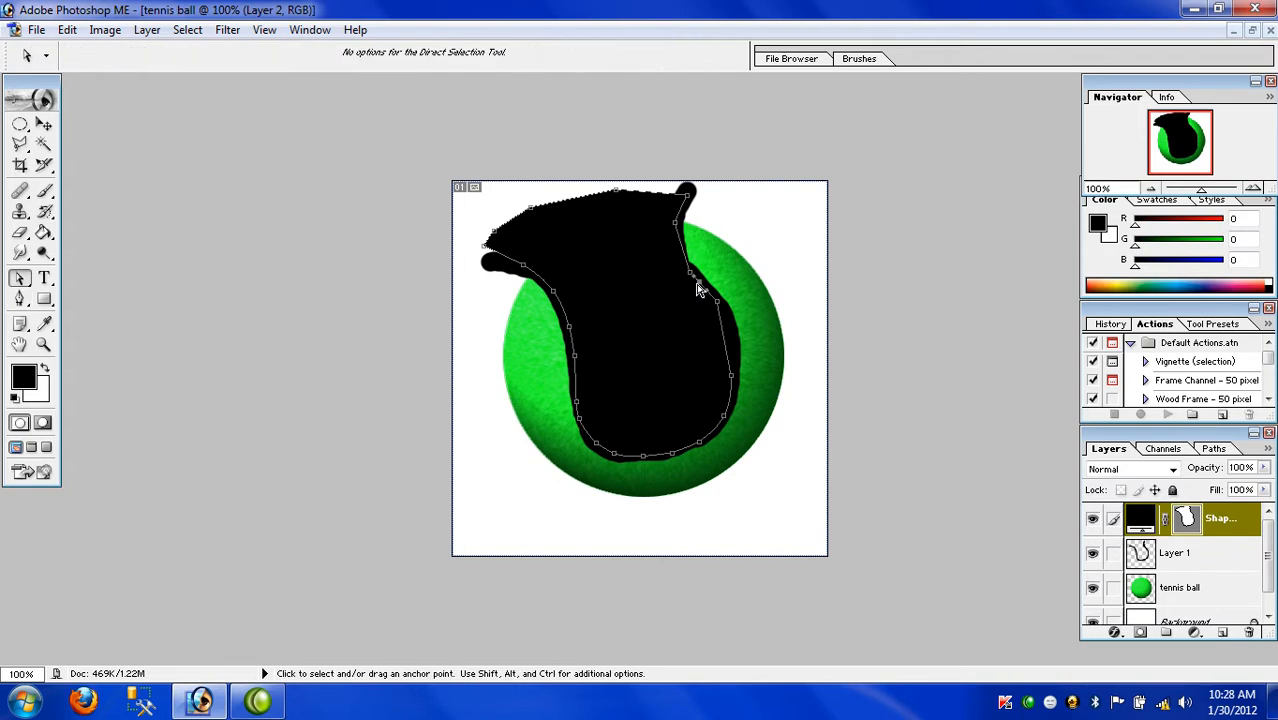
{"action": "left_click_drag", "start_coordinate": [690, 283], "coordinate": [712, 304]}
{"action": "left_click", "coordinate": [717, 302]}
Add an anchor point midway down the path's right side and pull it outward to match the guide's bulge.
{"action": "key", "text": "p"}
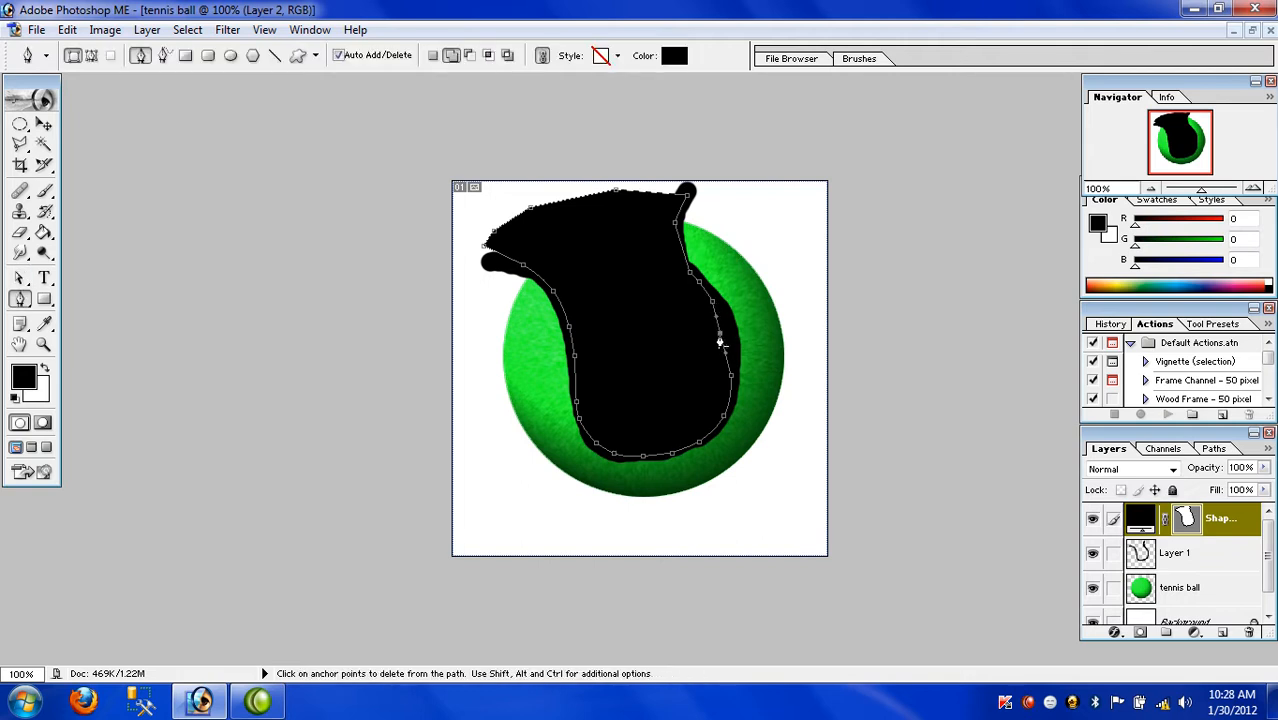
{"action": "key", "text": "a"}
{"action": "left_click_drag", "start_coordinate": [722, 338], "coordinate": [731, 336]}
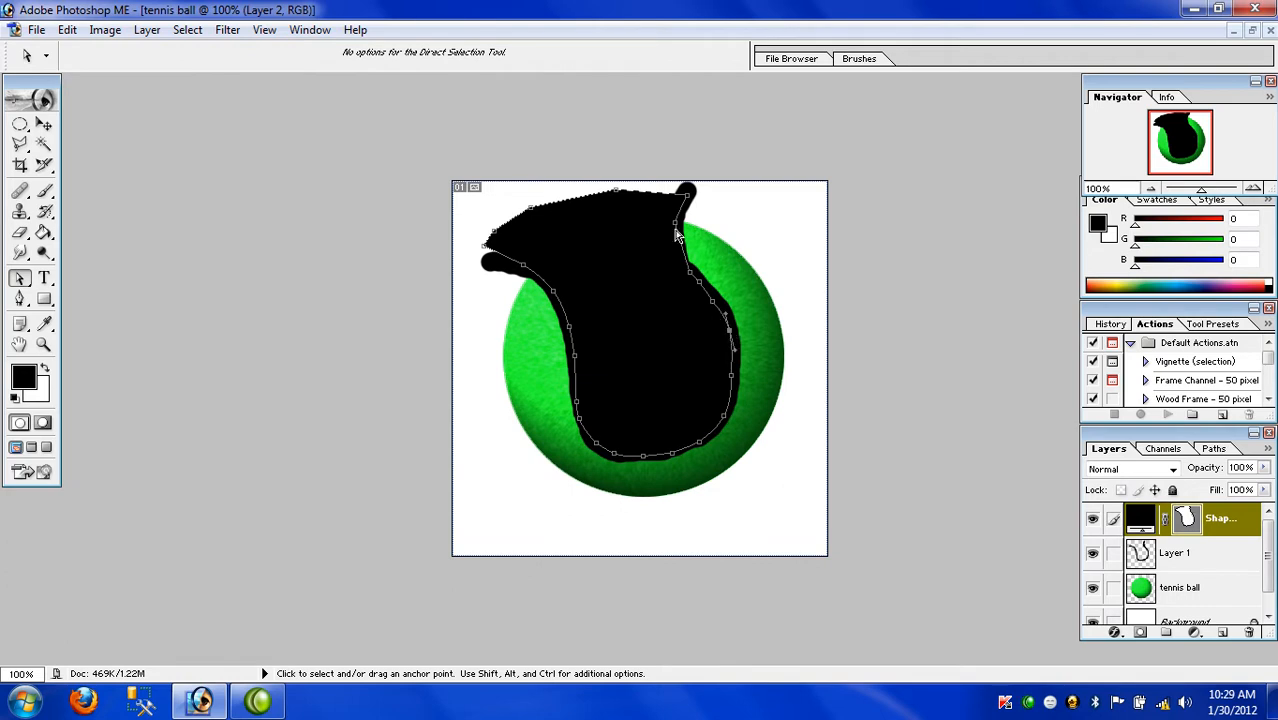
Add an anchor point on the short segment near the path's upper-right end and adjust it along the guide.
{"action": "key", "text": "p"}
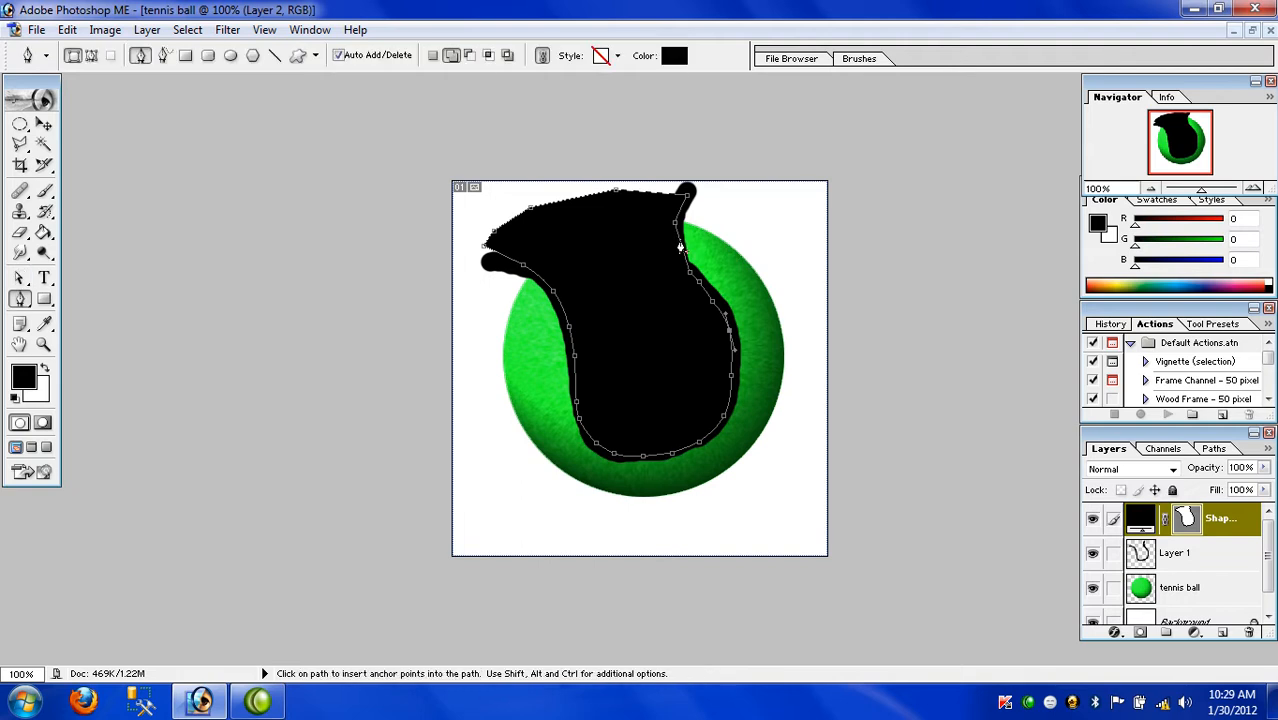
{"action": "key", "text": "a"}
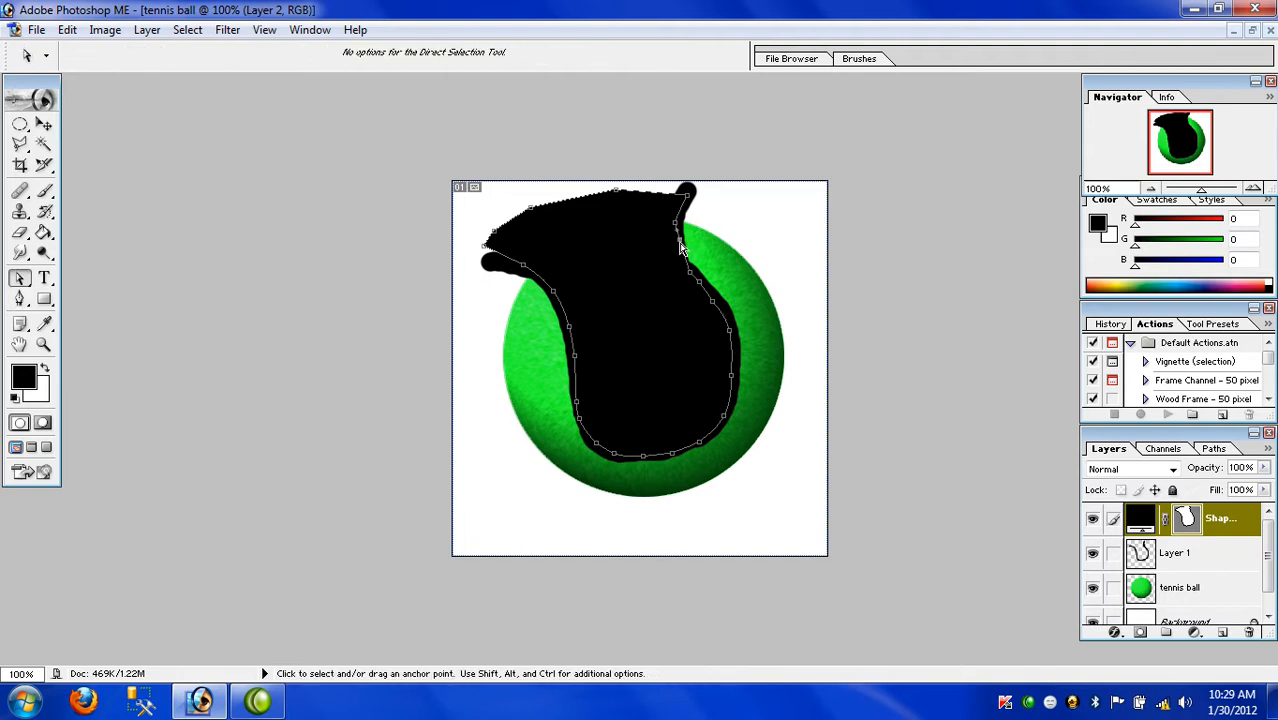
{"action": "left_click", "coordinate": [676, 249]}
Hide the black shape layer, and turn the visibility of Layer 1 with the painted guide off and back on.
{"action": "left_click", "coordinate": [1094, 519]}
{"action": "left_click", "coordinate": [1095, 553]}
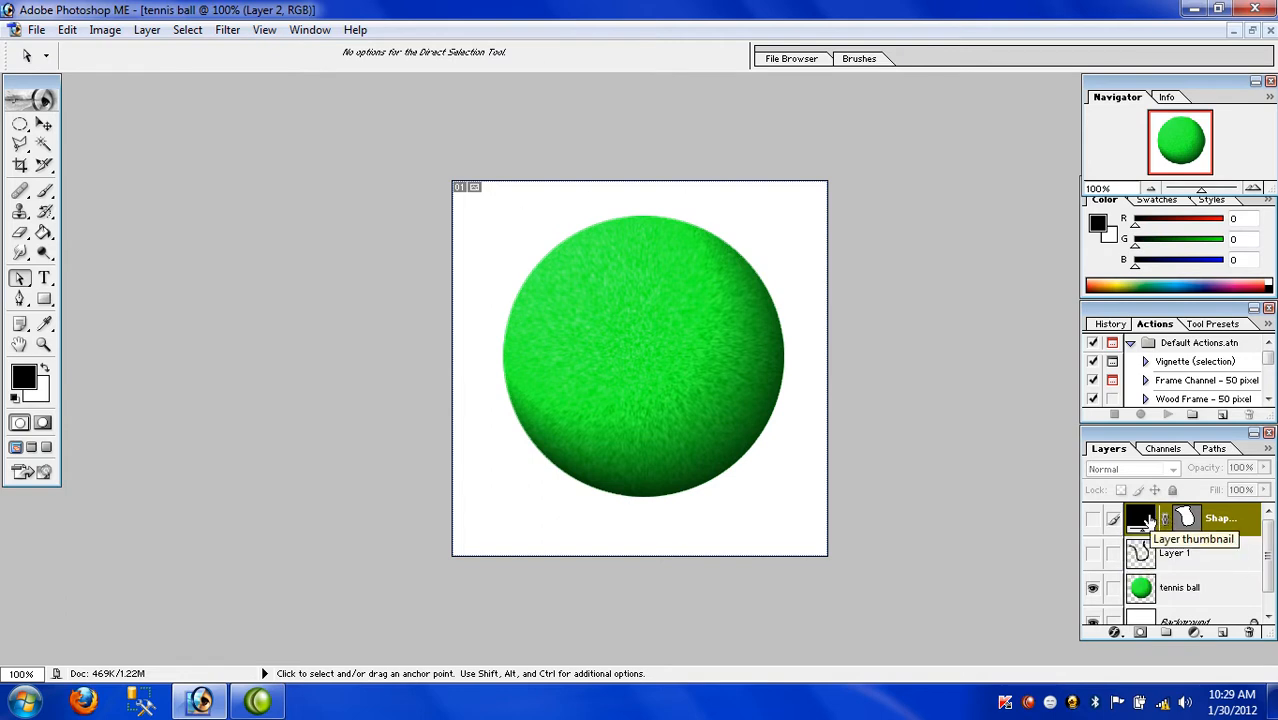
{"action": "left_click", "coordinate": [1094, 556]}
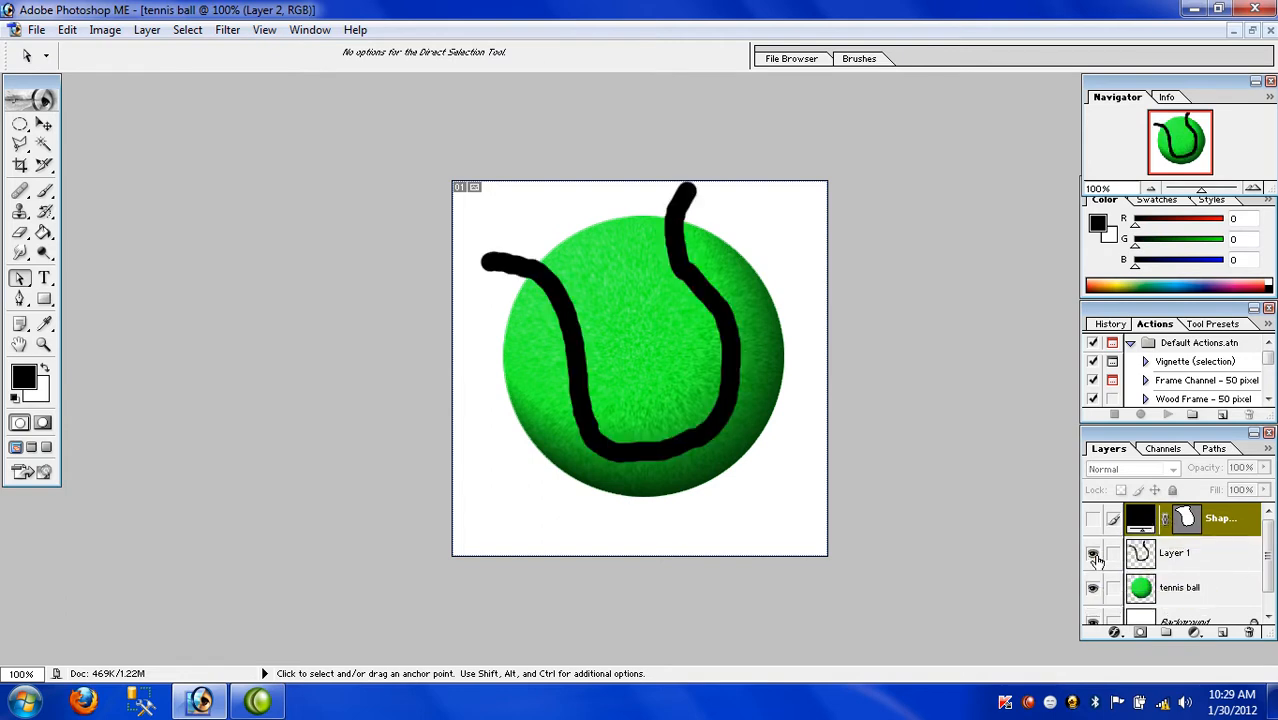
Show the black shape layer for a moment, then hide both it and Layer 1 so only the ball remains visible.
{"action": "left_click", "coordinate": [1093, 520]}
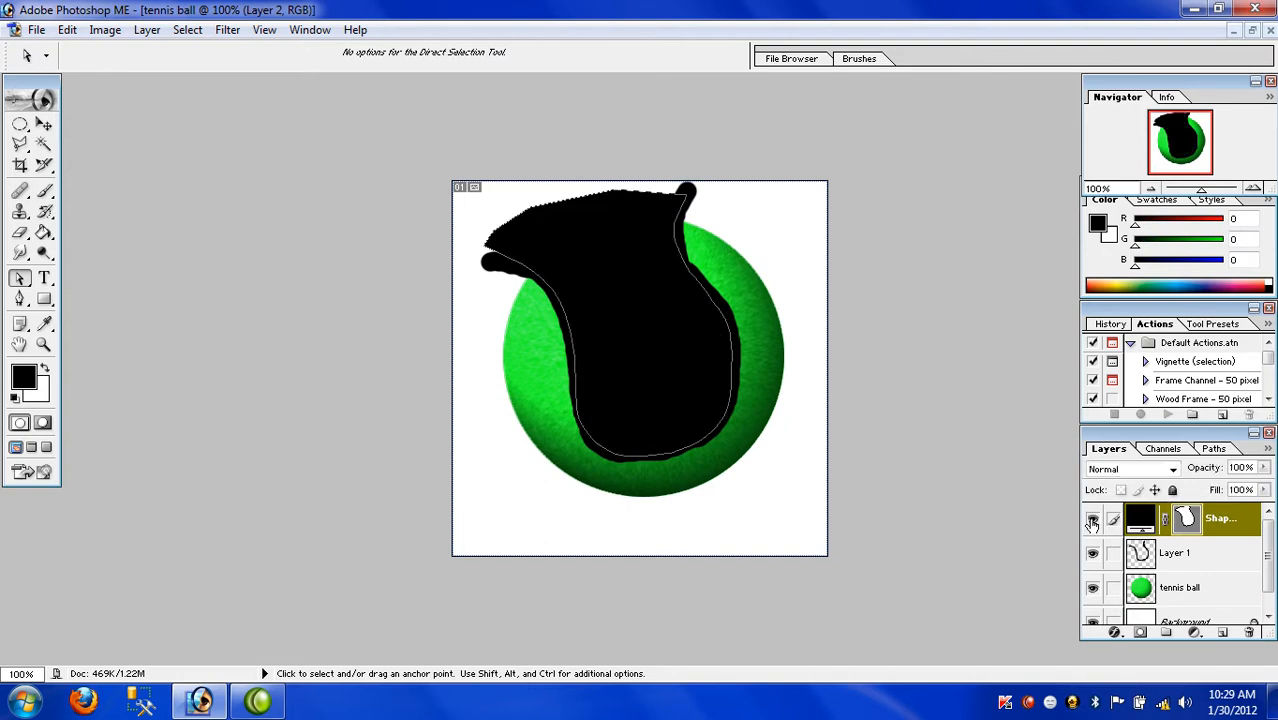
{"action": "left_click", "coordinate": [1093, 520]}
{"action": "left_click", "coordinate": [1094, 555]}
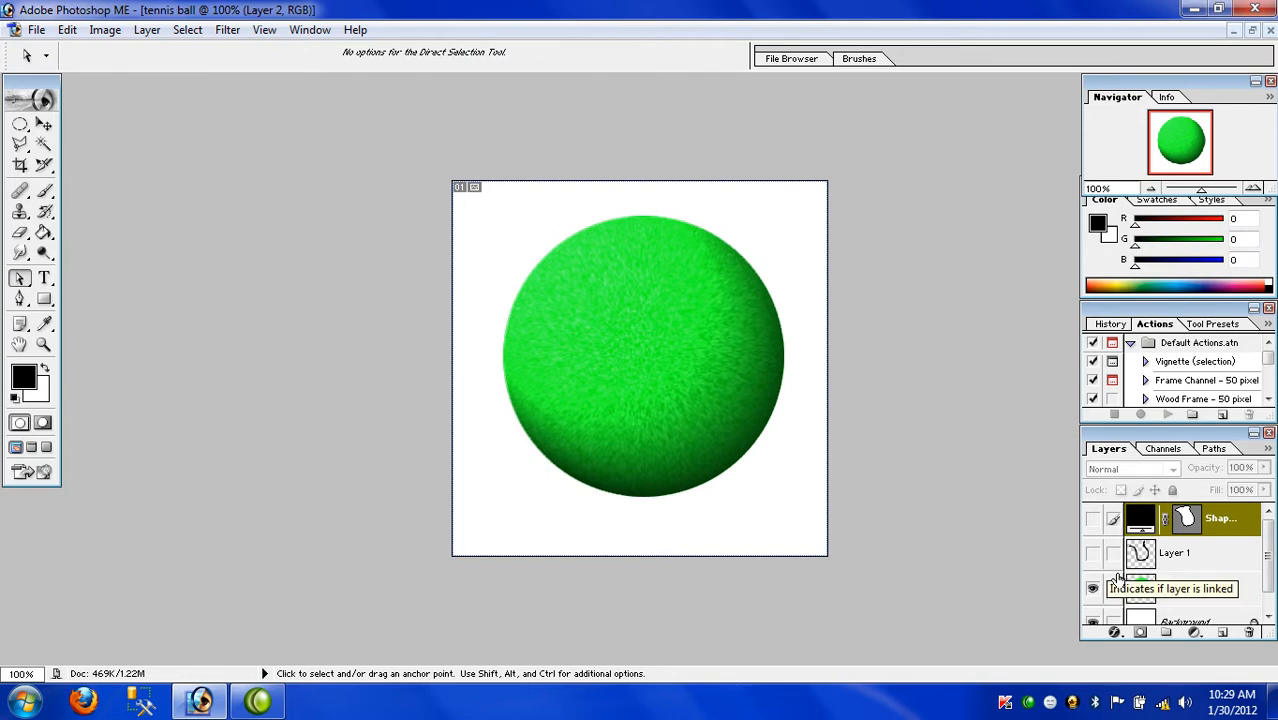
With the tennis ball layer active, load the Shape 1 outline as a selection and delete Layer 1.
{"action": "left_click", "coordinate": [1164, 592]}
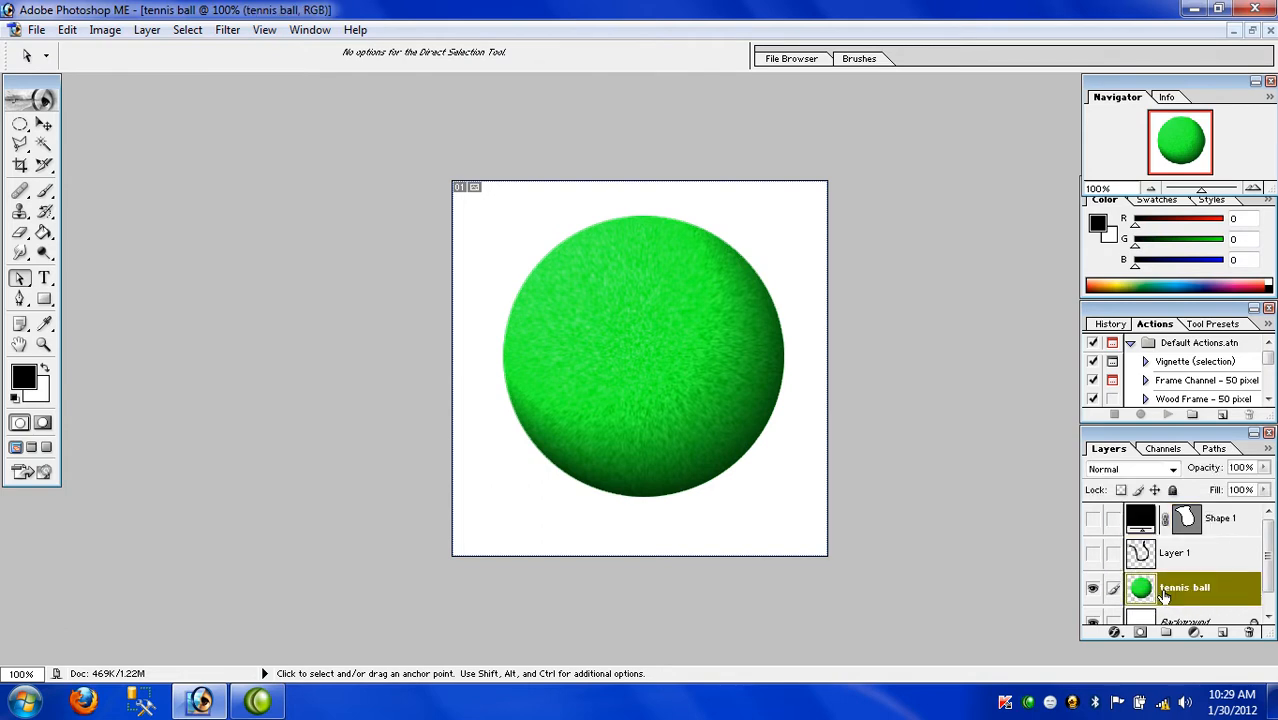
{"action": "left_click", "coordinate": [1187, 521], "text": "ctrl"}
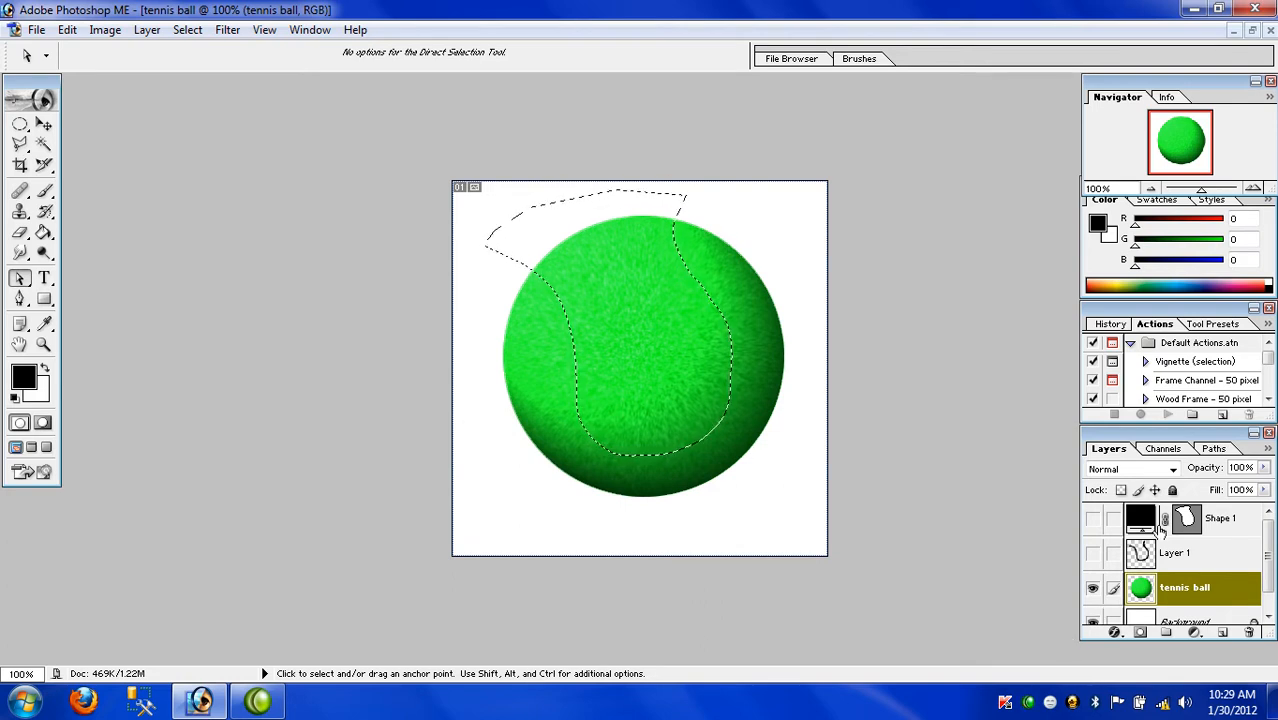
{"action": "left_click_drag", "start_coordinate": [1143, 550], "coordinate": [1250, 636]}
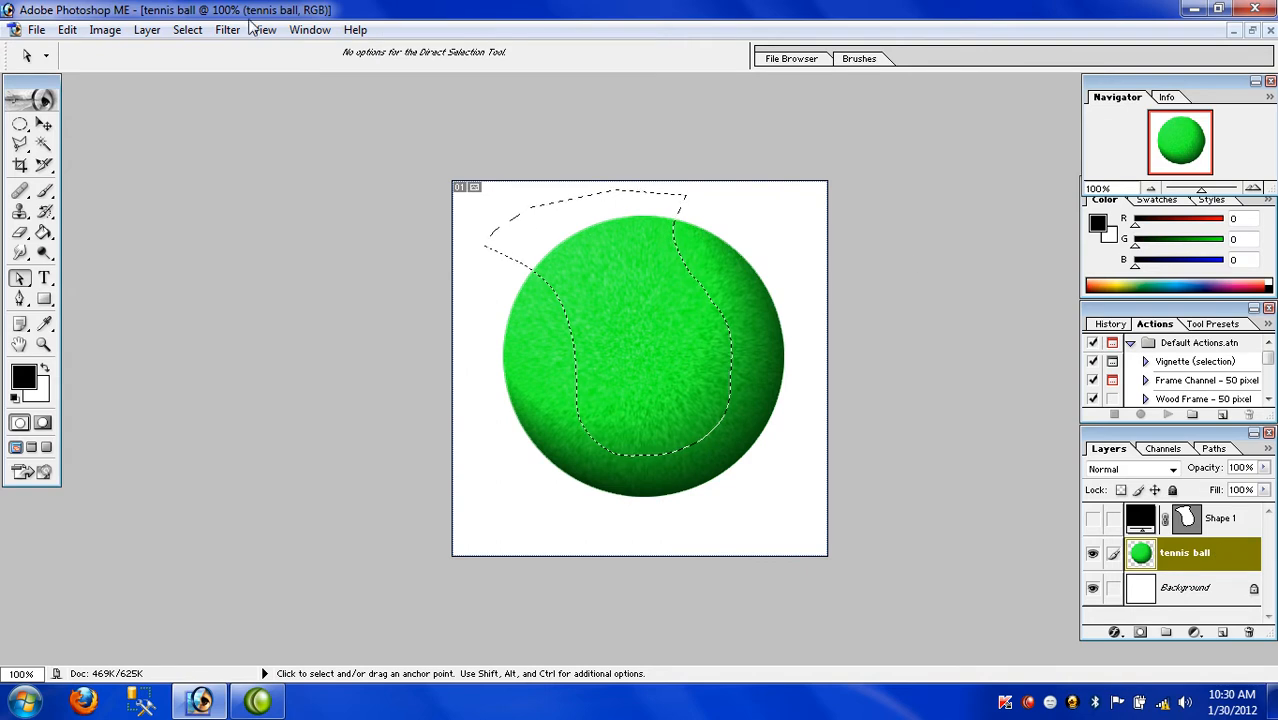
Convert the selection into a border 10 pixels wide for the seam.
{"action": "left_click", "coordinate": [187, 33]}
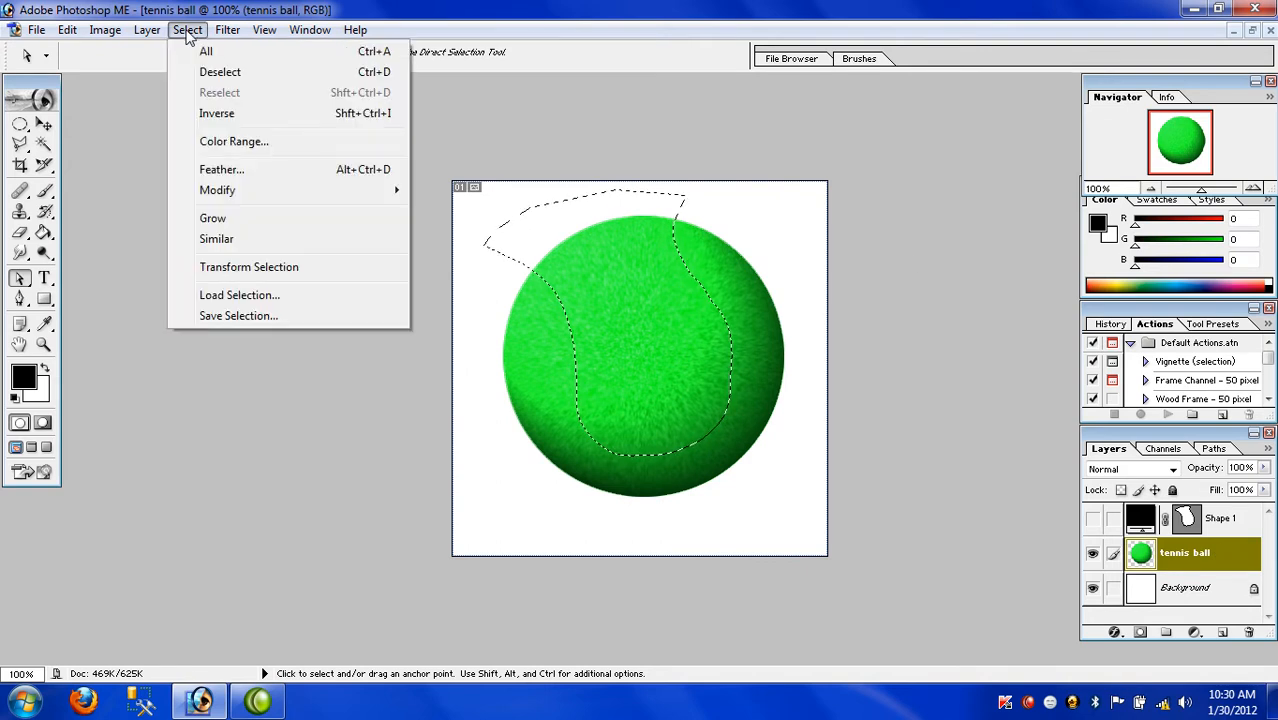
{"action": "mouse_move", "coordinate": [237, 200]}
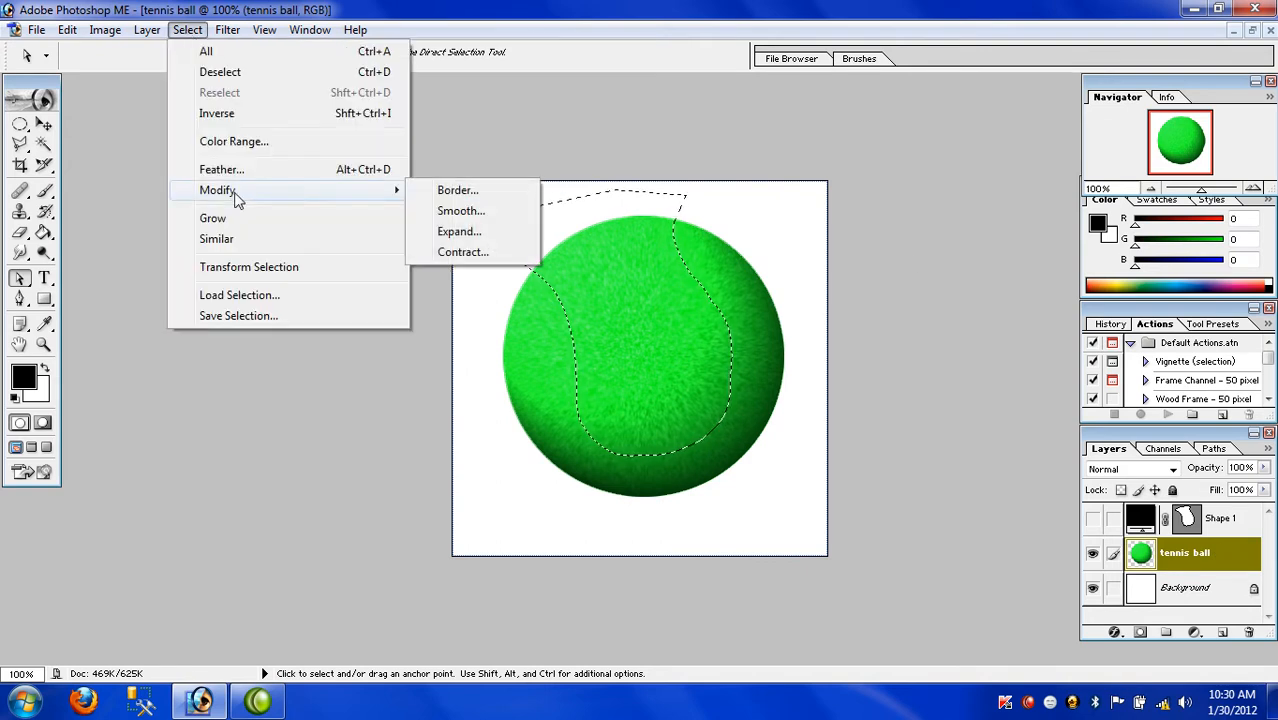
{"action": "left_click", "coordinate": [442, 192]}
{"action": "type", "text": "10"}
{"action": "left_click", "coordinate": [697, 346]}
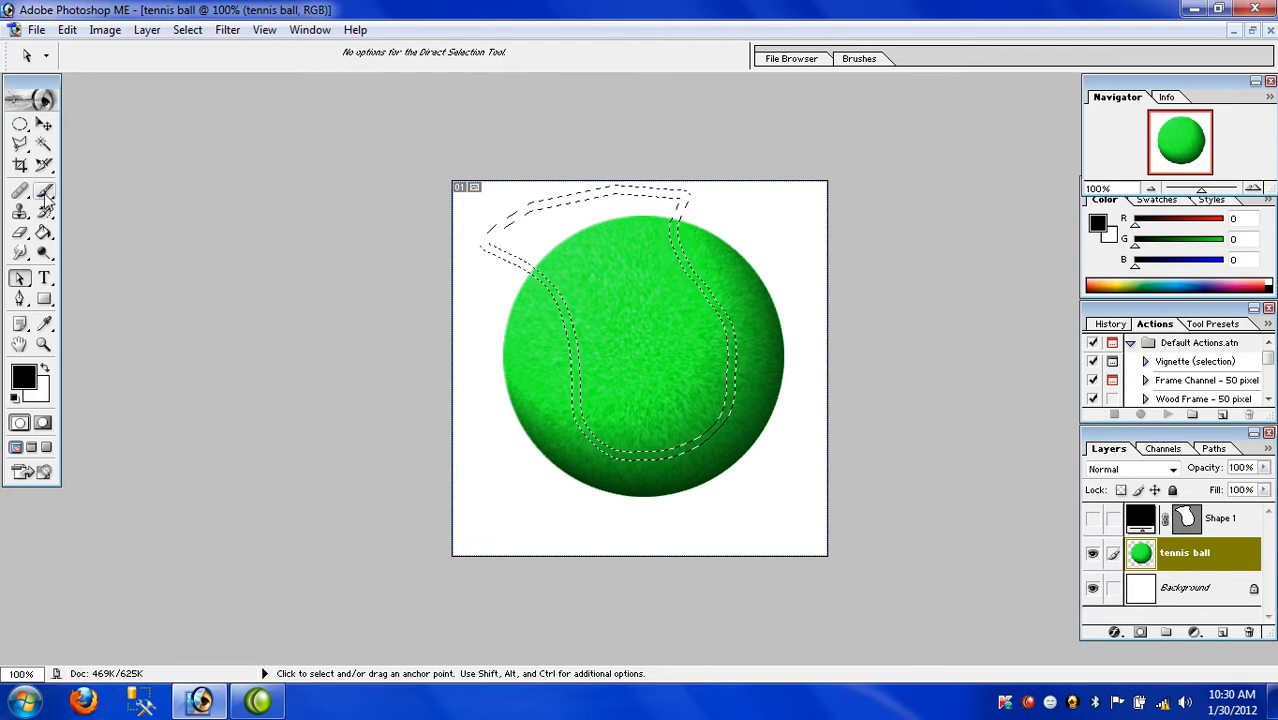
Set the foreground color to light gray BDBABA and fill the border selection with it on the tennis ball layer.
{"action": "left_click", "coordinate": [44, 125]}
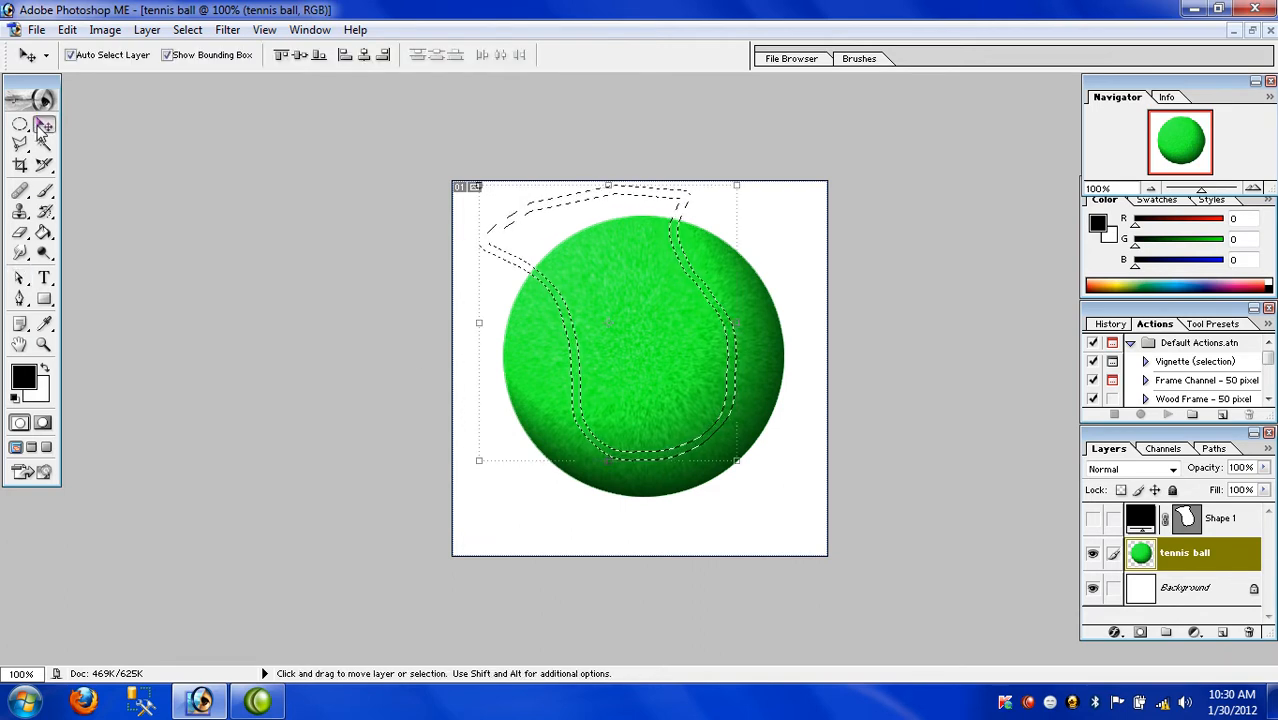
{"action": "key", "text": "i"}
{"action": "left_click", "coordinate": [24, 378]}
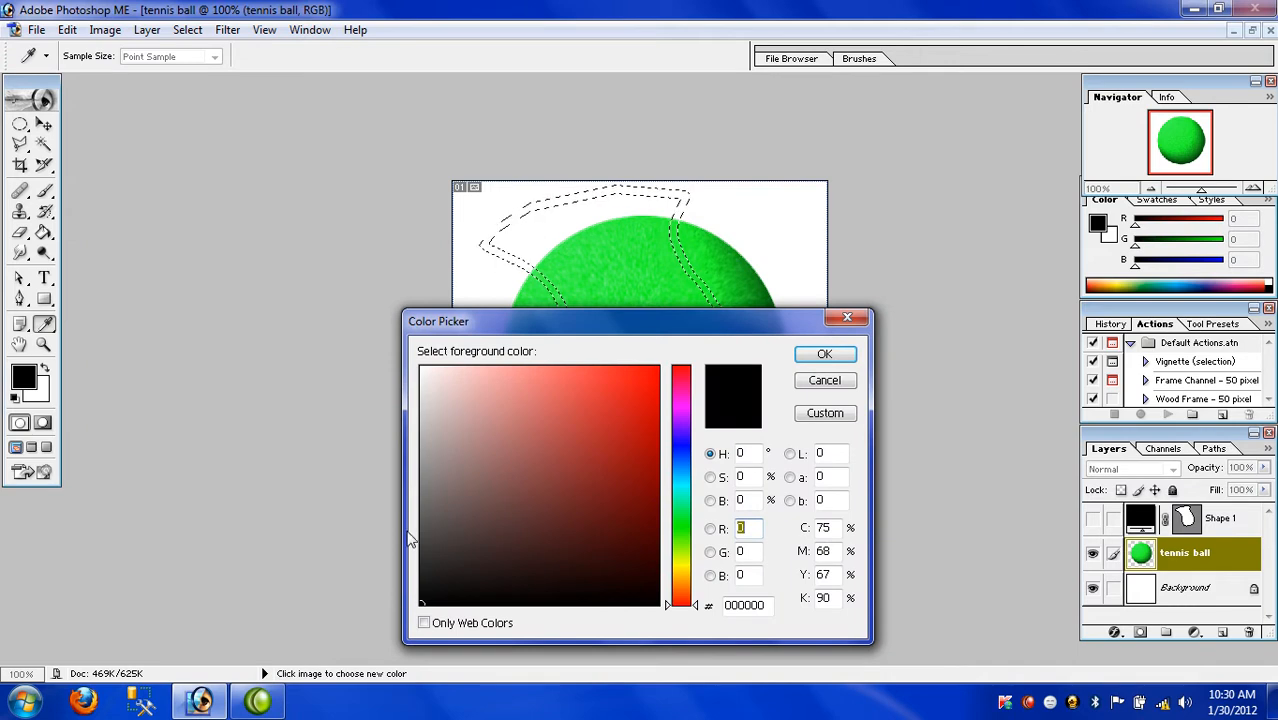
{"action": "left_click", "coordinate": [425, 465]}
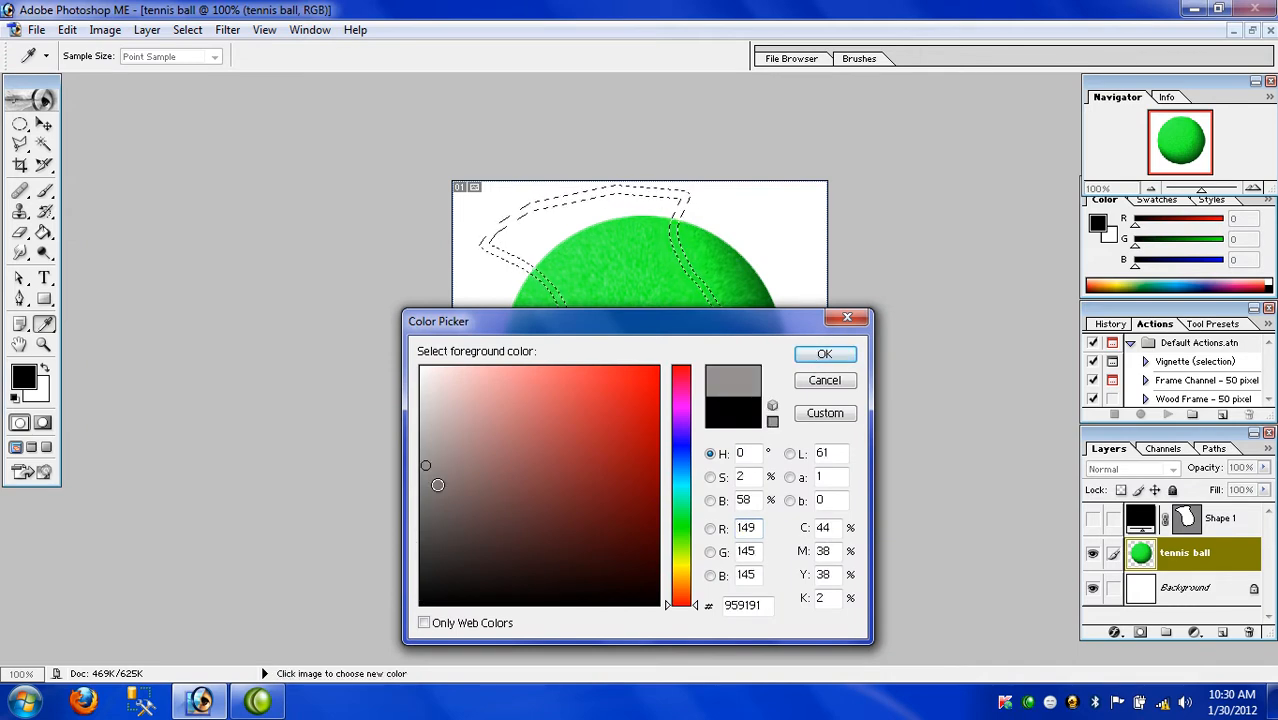
{"action": "left_click", "coordinate": [429, 492]}
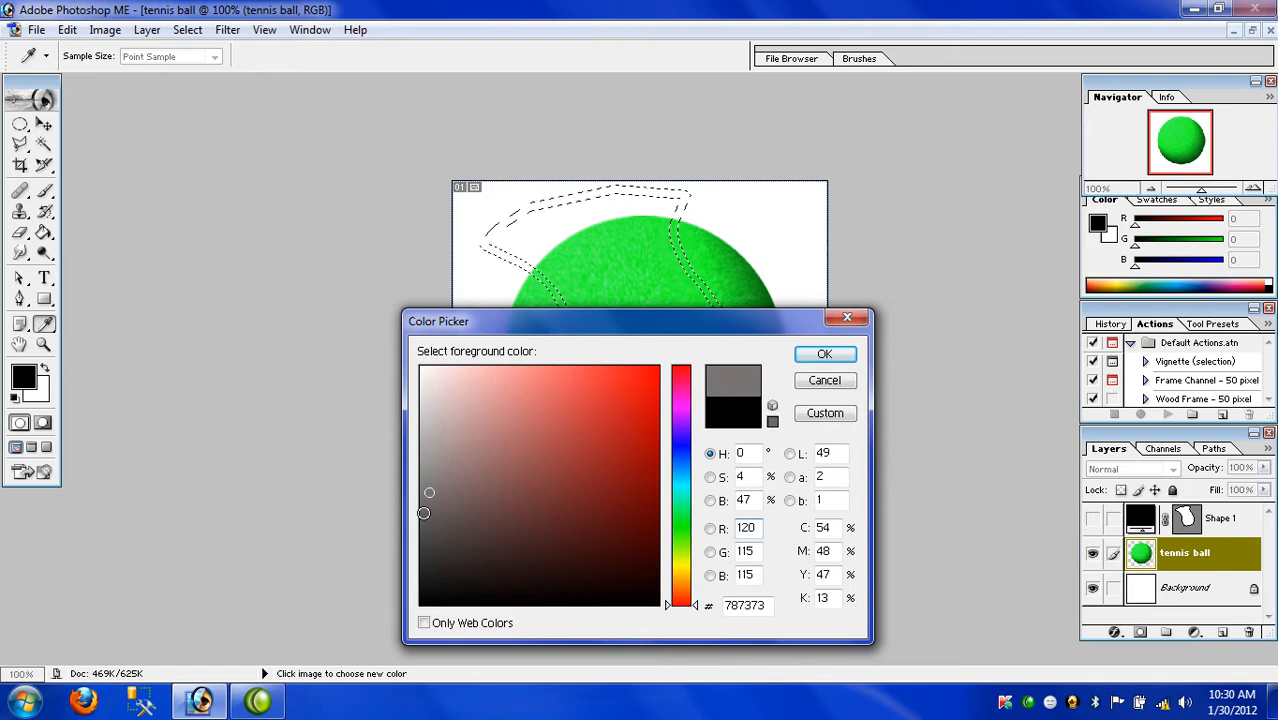
{"action": "left_click", "coordinate": [423, 513]}
{"action": "left_click", "coordinate": [420, 443]}
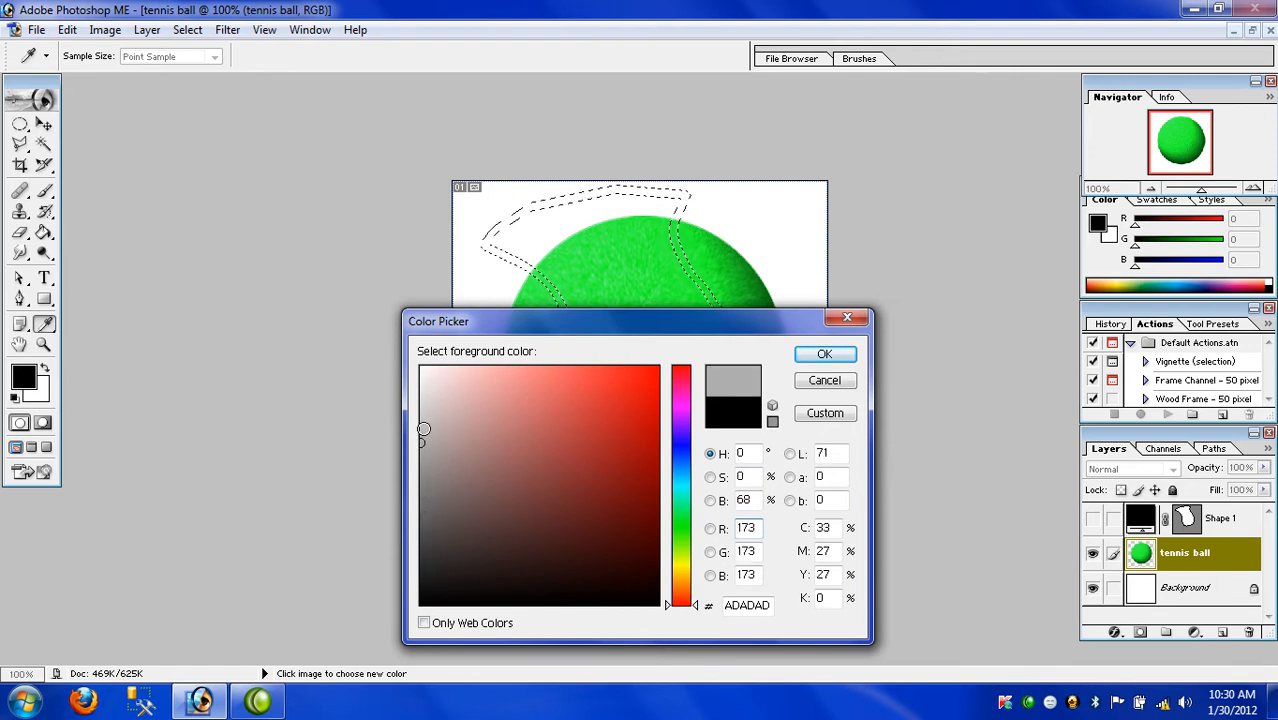
{"action": "left_click", "coordinate": [423, 428]}
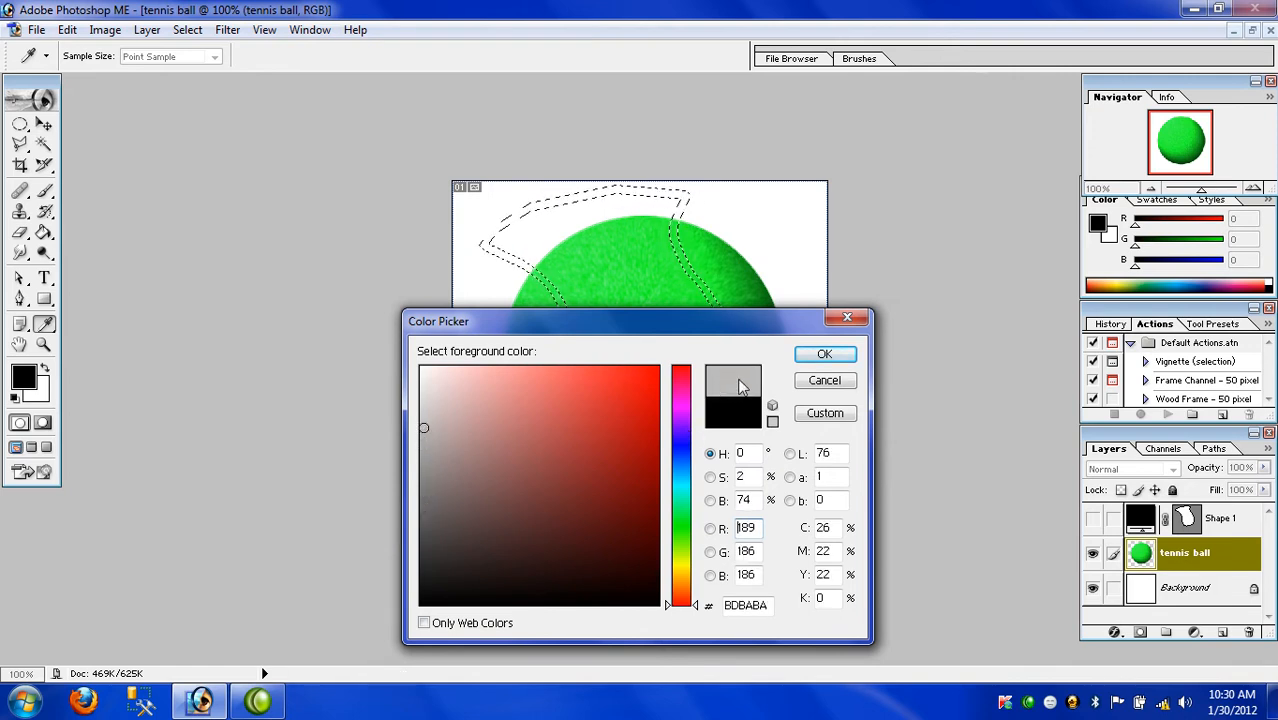
{"action": "left_click", "coordinate": [815, 356]}
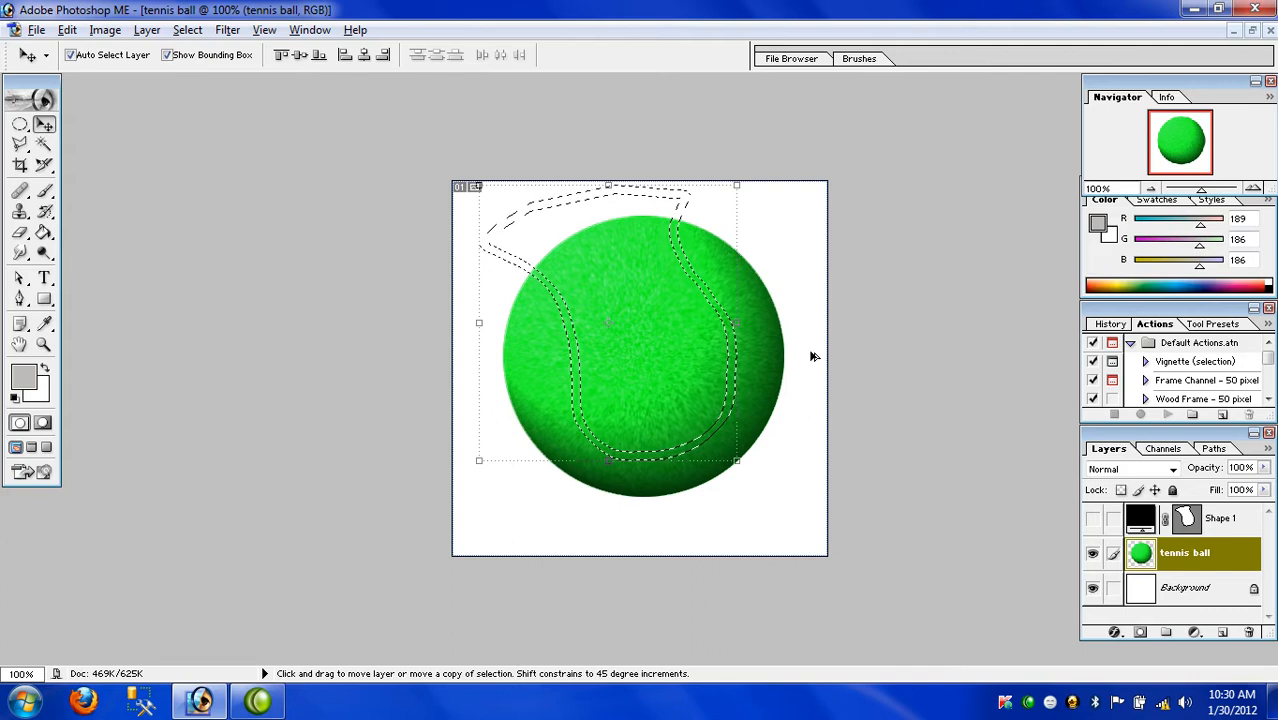
{"action": "key", "text": "alt+BackSpace"}
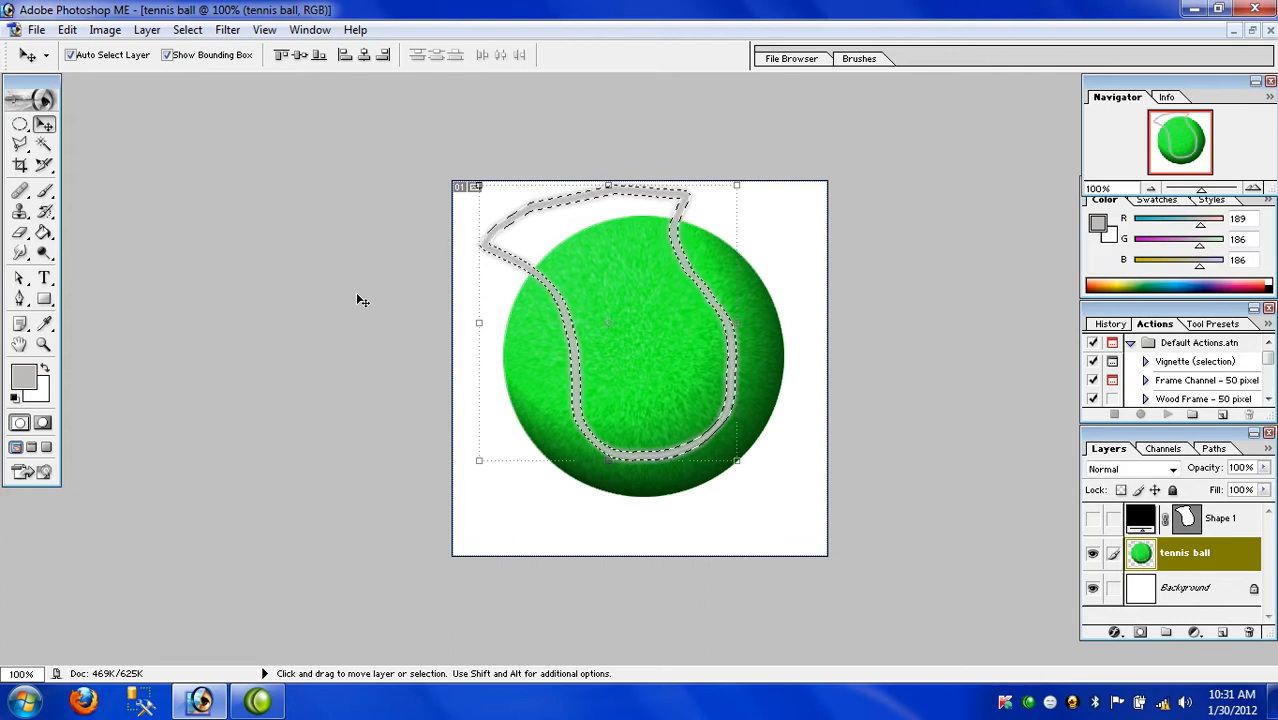
Add 5% monochromatic Gaussian noise to the selected gray seam.
{"action": "left_click", "coordinate": [227, 29]}
{"action": "mouse_move", "coordinate": [280, 298]}
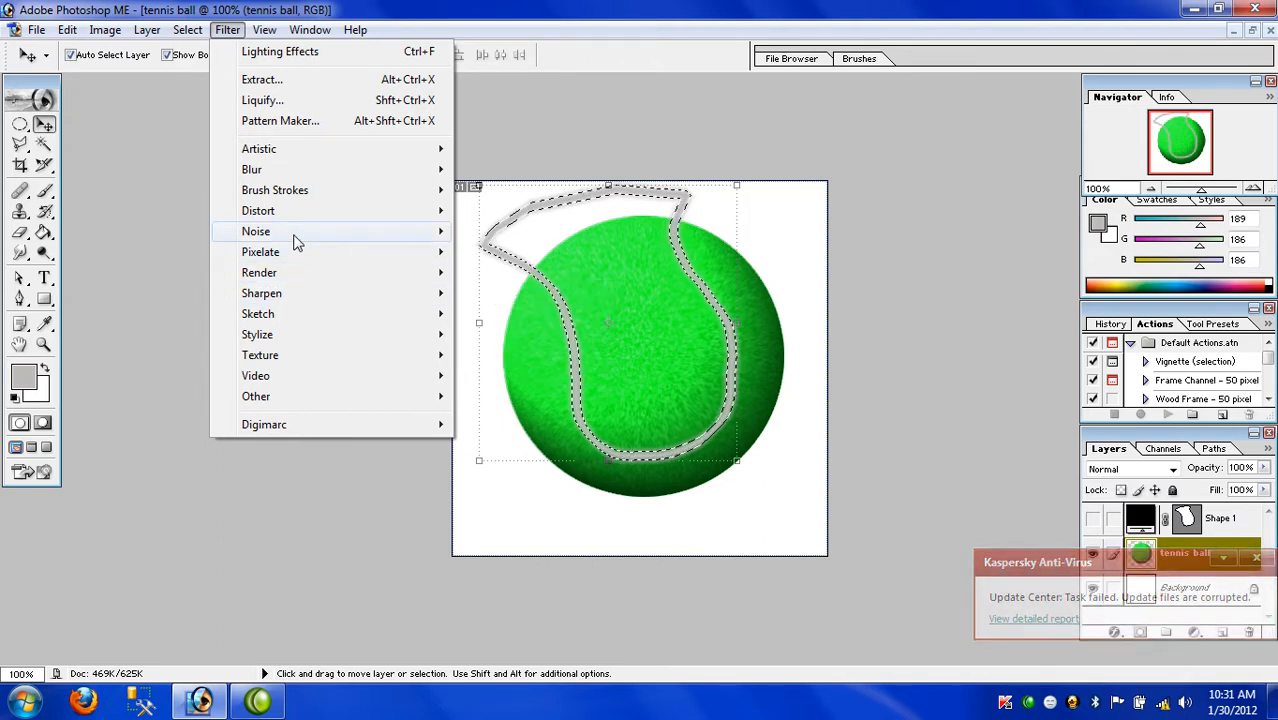
{"action": "mouse_move", "coordinate": [297, 240]}
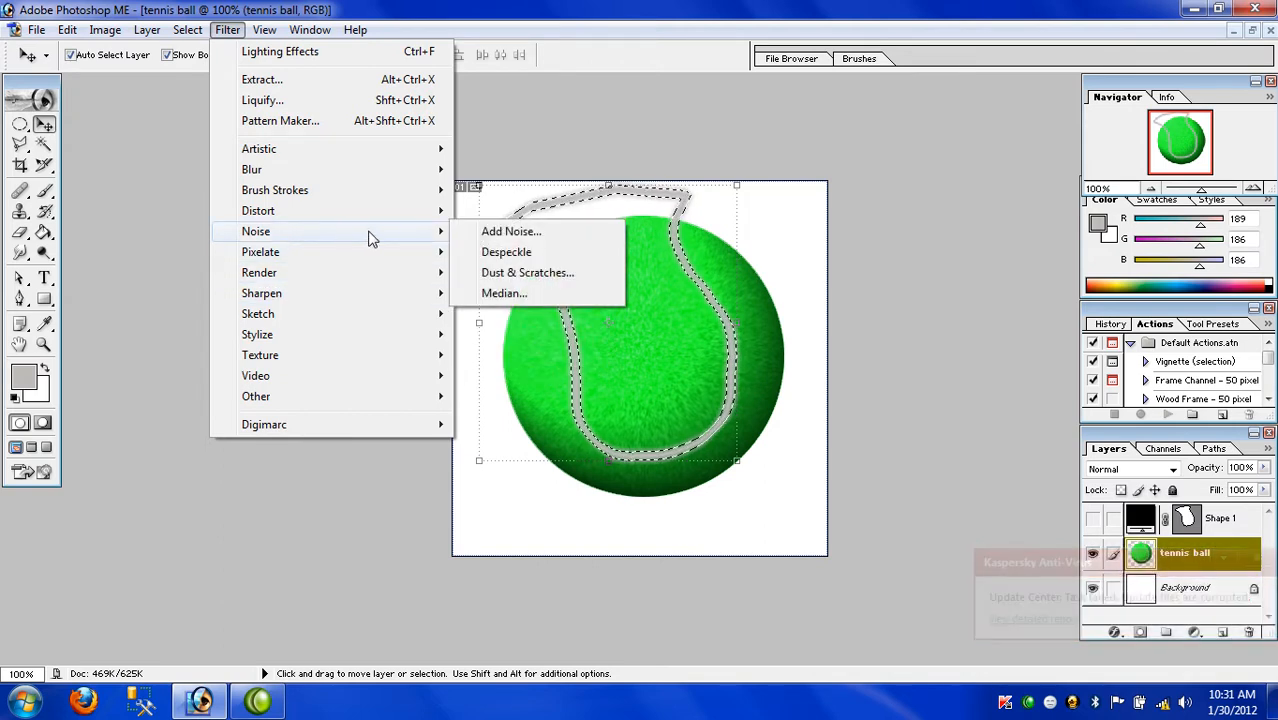
{"action": "left_click", "coordinate": [490, 231]}
{"action": "type", "text": "5"}
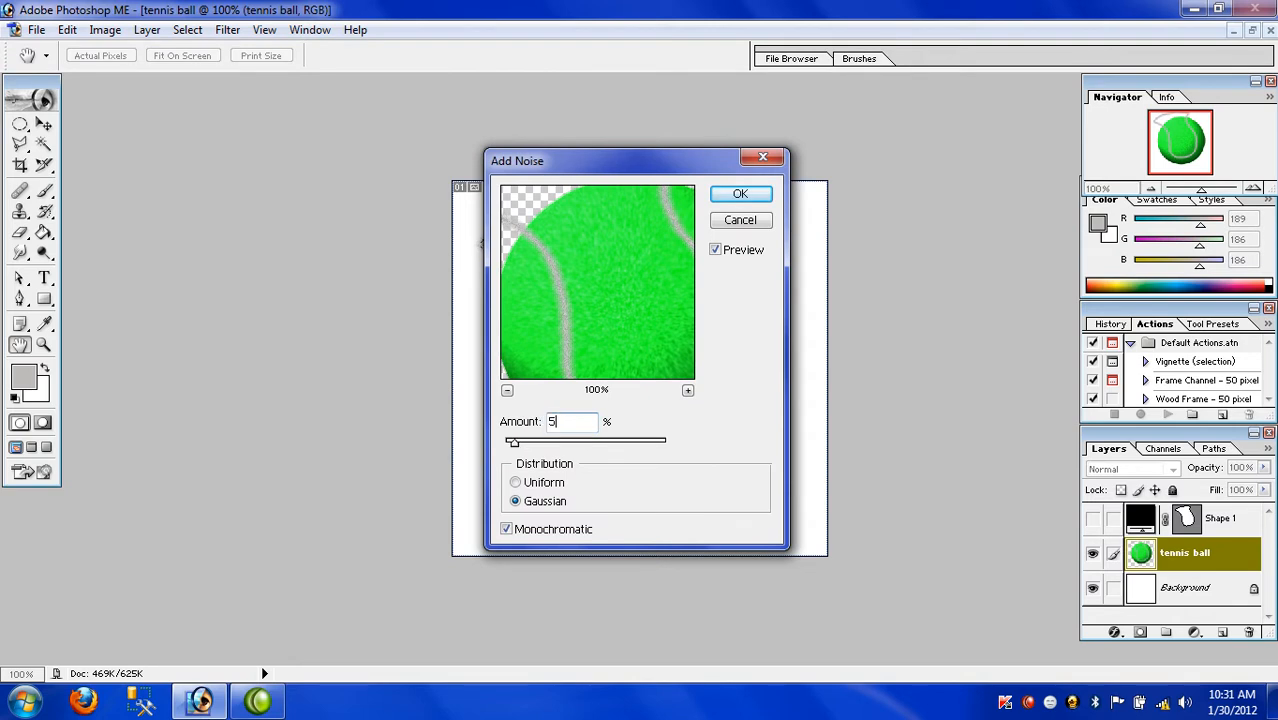
{"action": "left_click", "coordinate": [741, 195]}
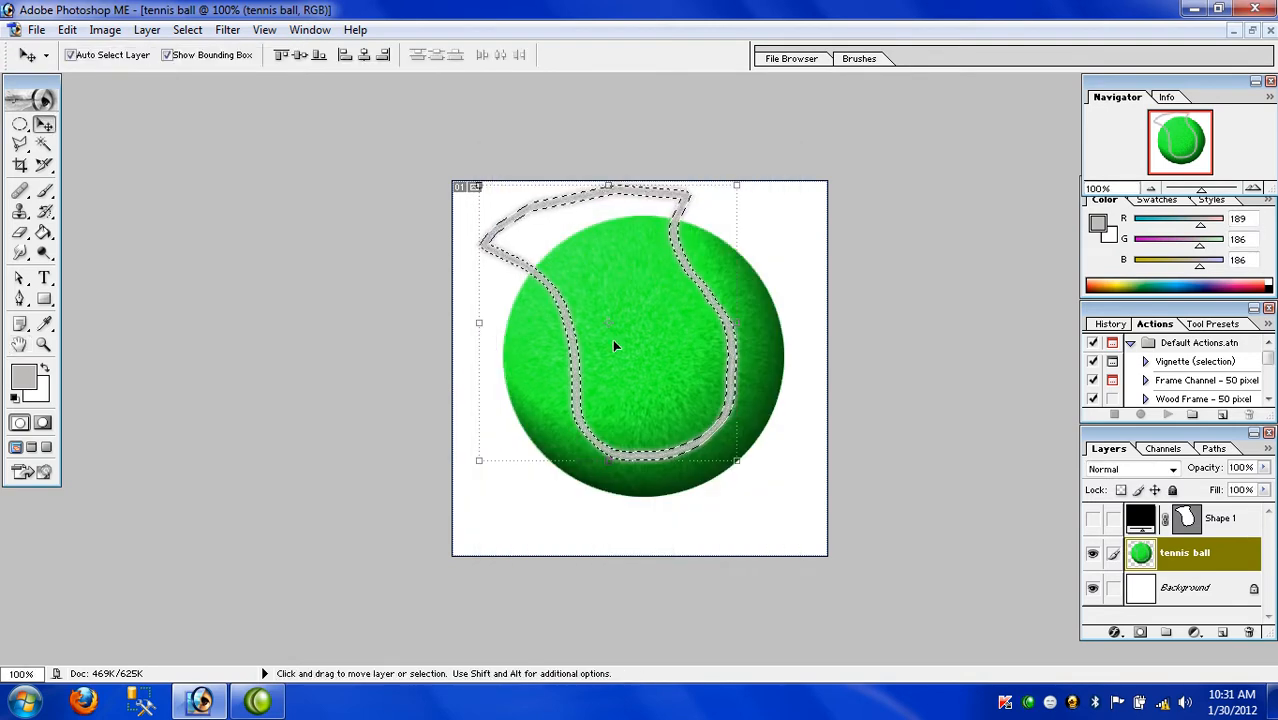
Apply a Radial Blur to the seam with amount 10, Zoom method and Good quality, and clear the selection.
{"action": "left_click", "coordinate": [225, 29]}
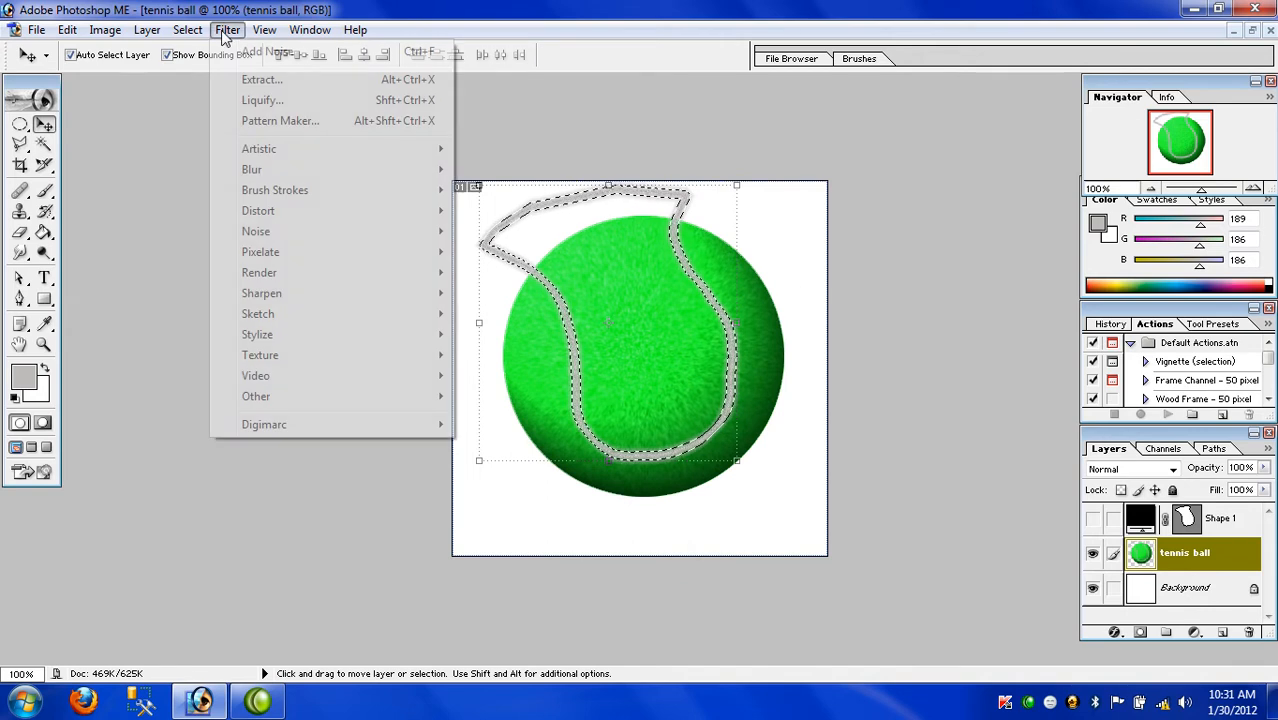
{"action": "mouse_move", "coordinate": [320, 169]}
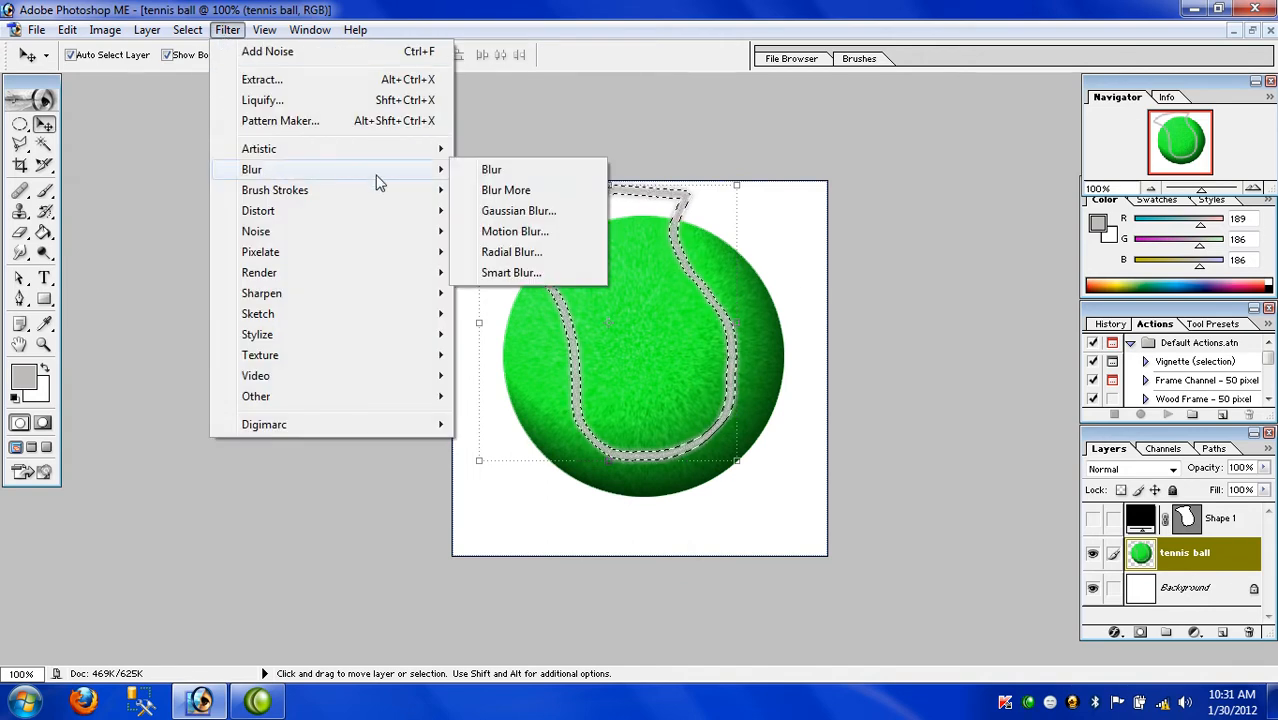
{"action": "left_click", "coordinate": [500, 252]}
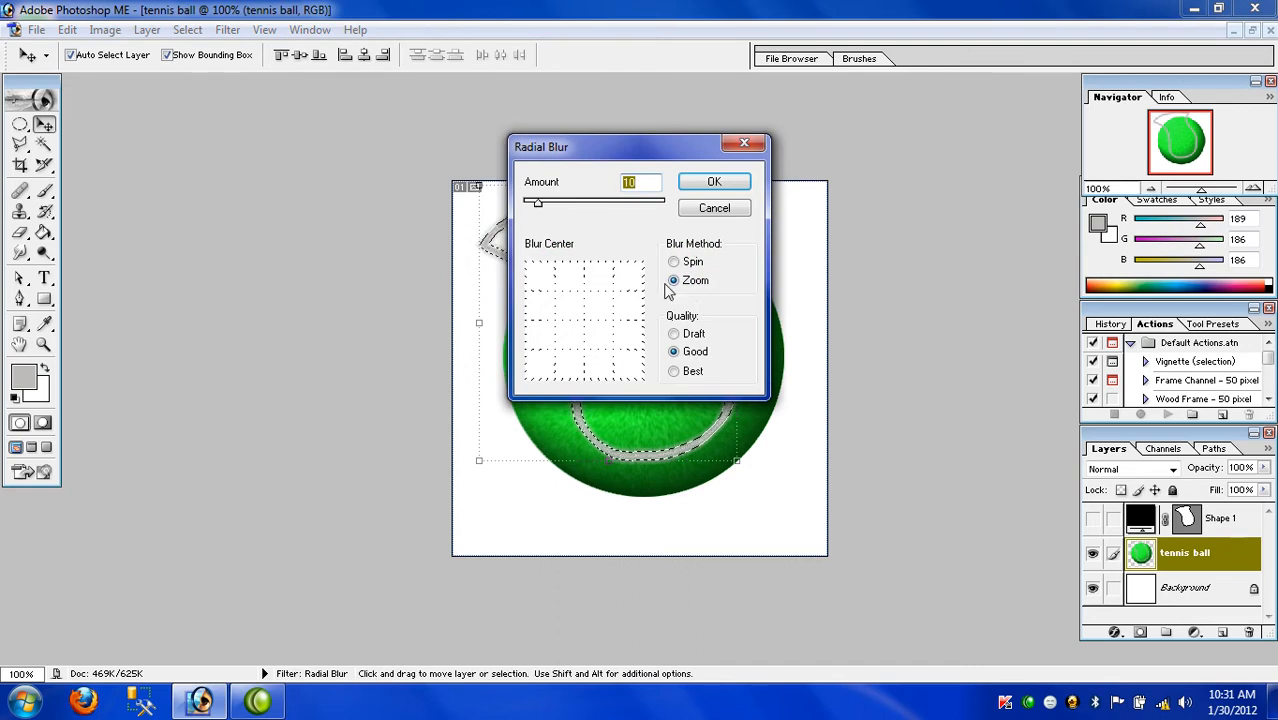
{"action": "left_click", "coordinate": [712, 186]}
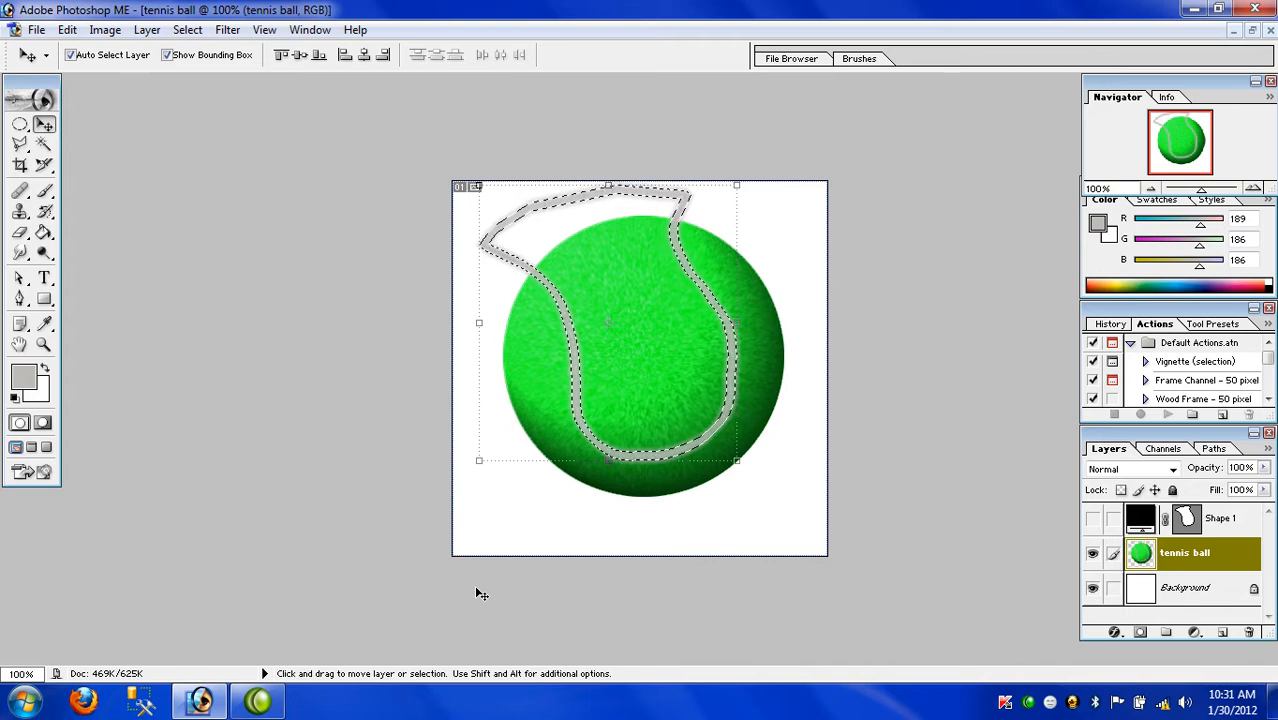
{"action": "key", "text": "ctrl+d"}
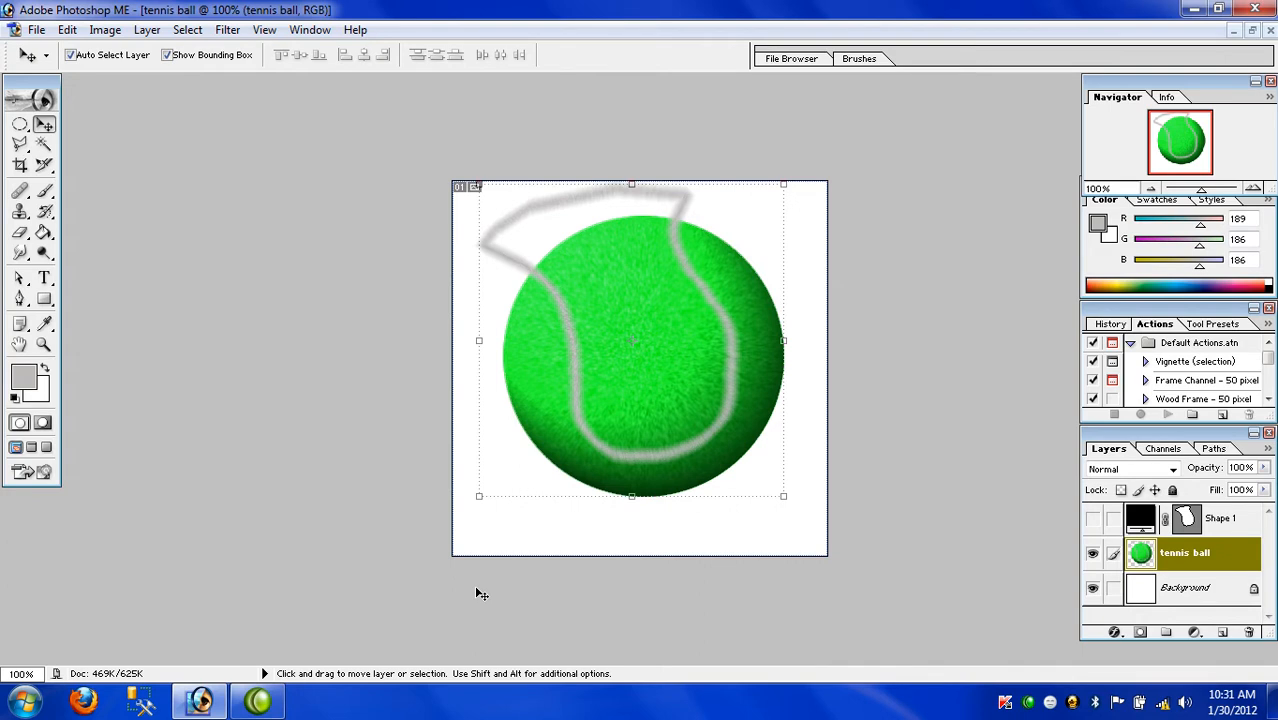
{"action": "key", "text": "ctrl+plus"}
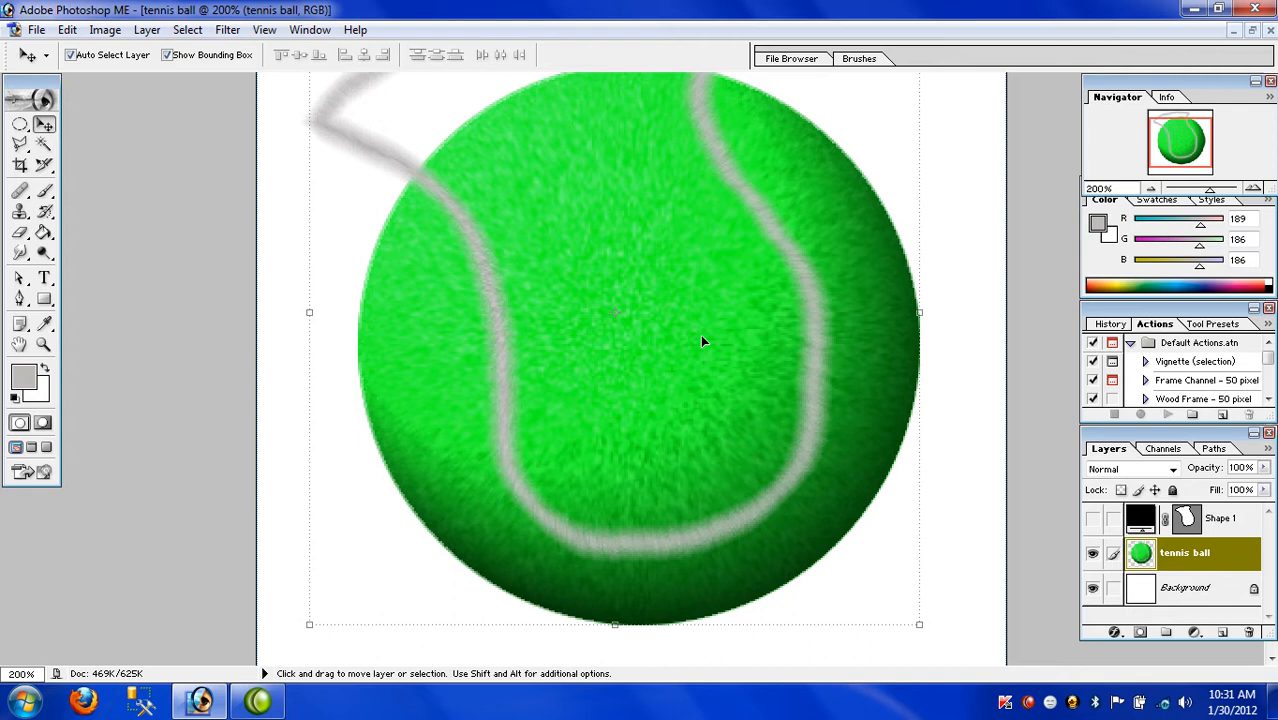
{"action": "key", "text": "ctrl+minus"}
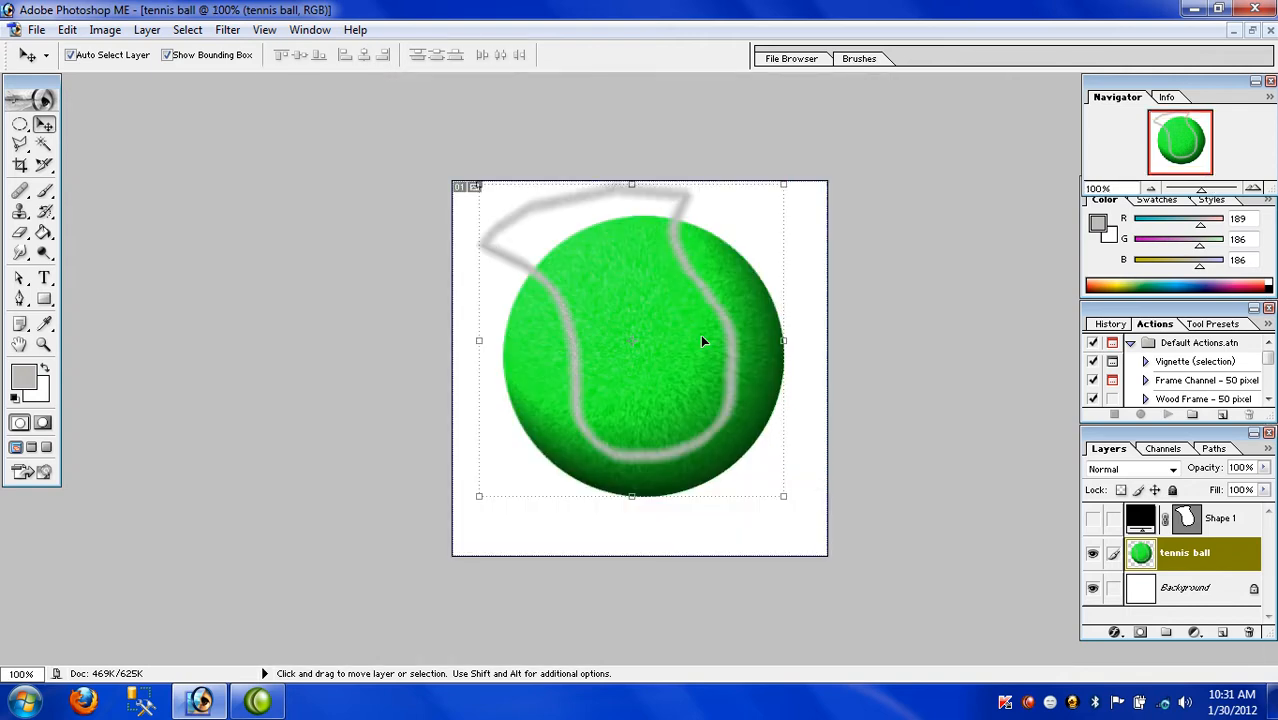
{"action": "key", "text": "ctrl+plus"}
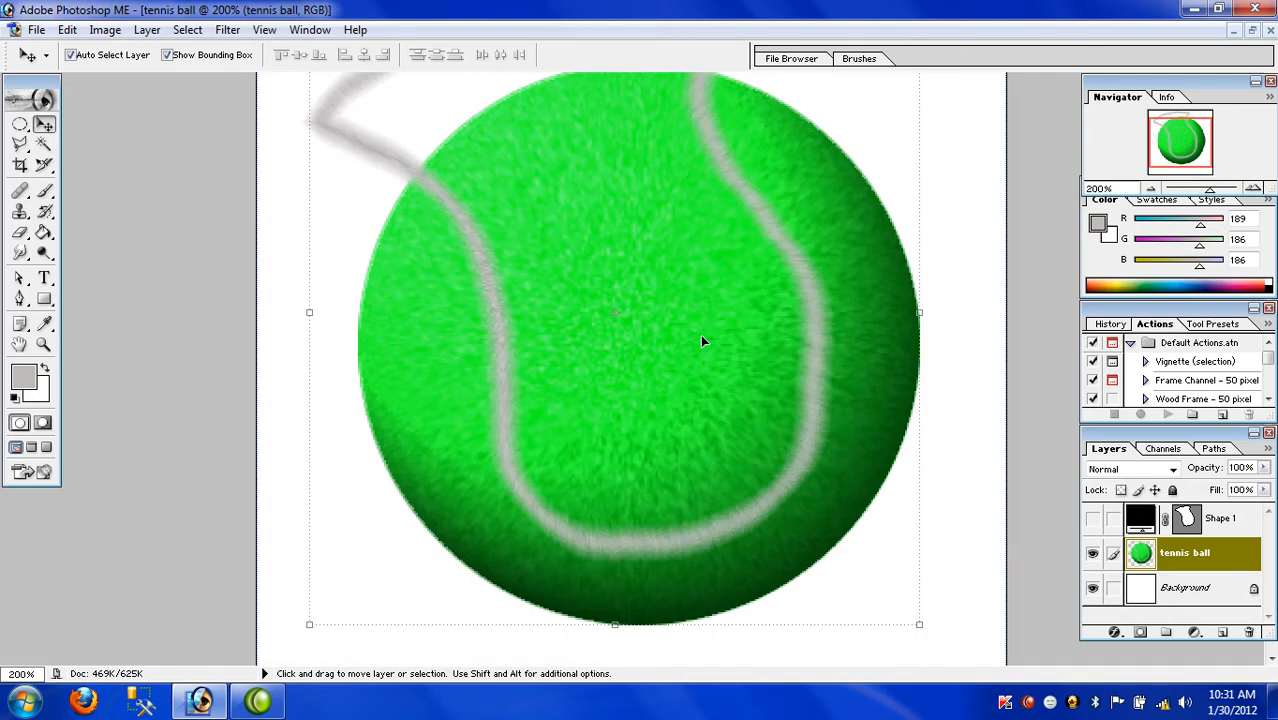
{"action": "key", "text": "ctrl+minus"}
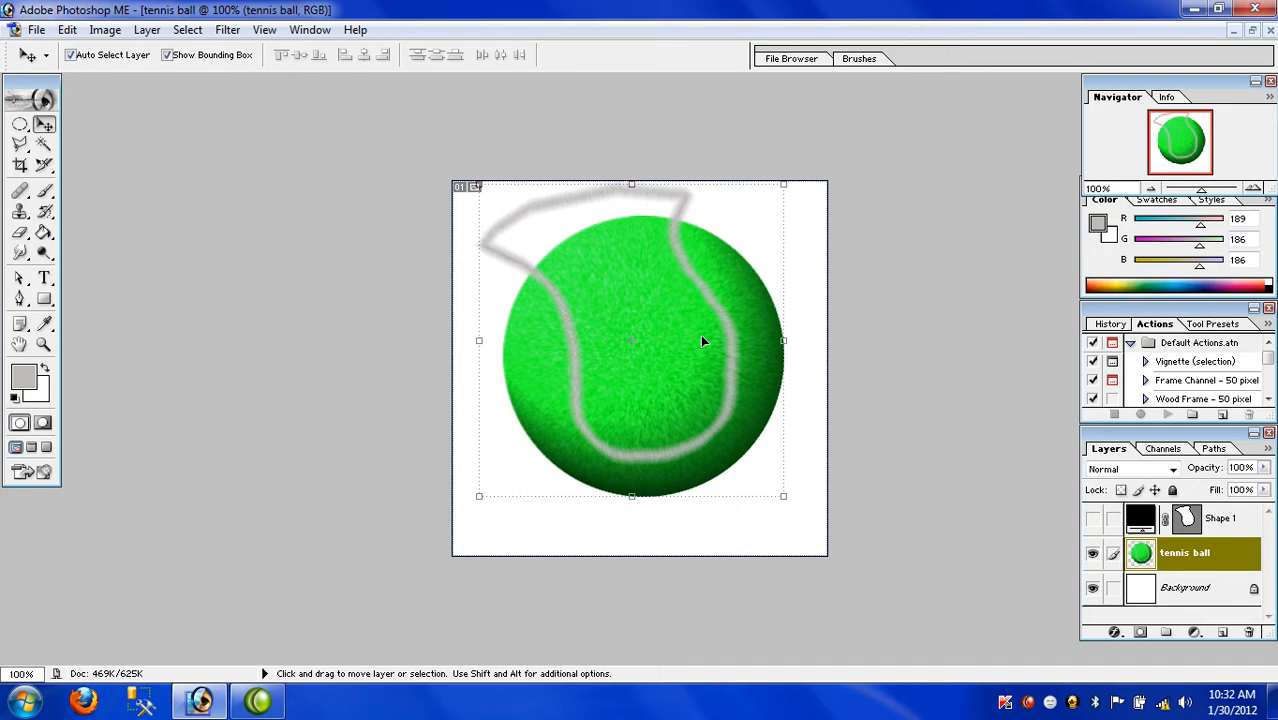
Erase all parts of the gray seam line extending outside the ball's upper edge with a size 10 eraser brush.
{"action": "key", "text": "ctrl+plus"}
{"action": "key", "text": "h"}
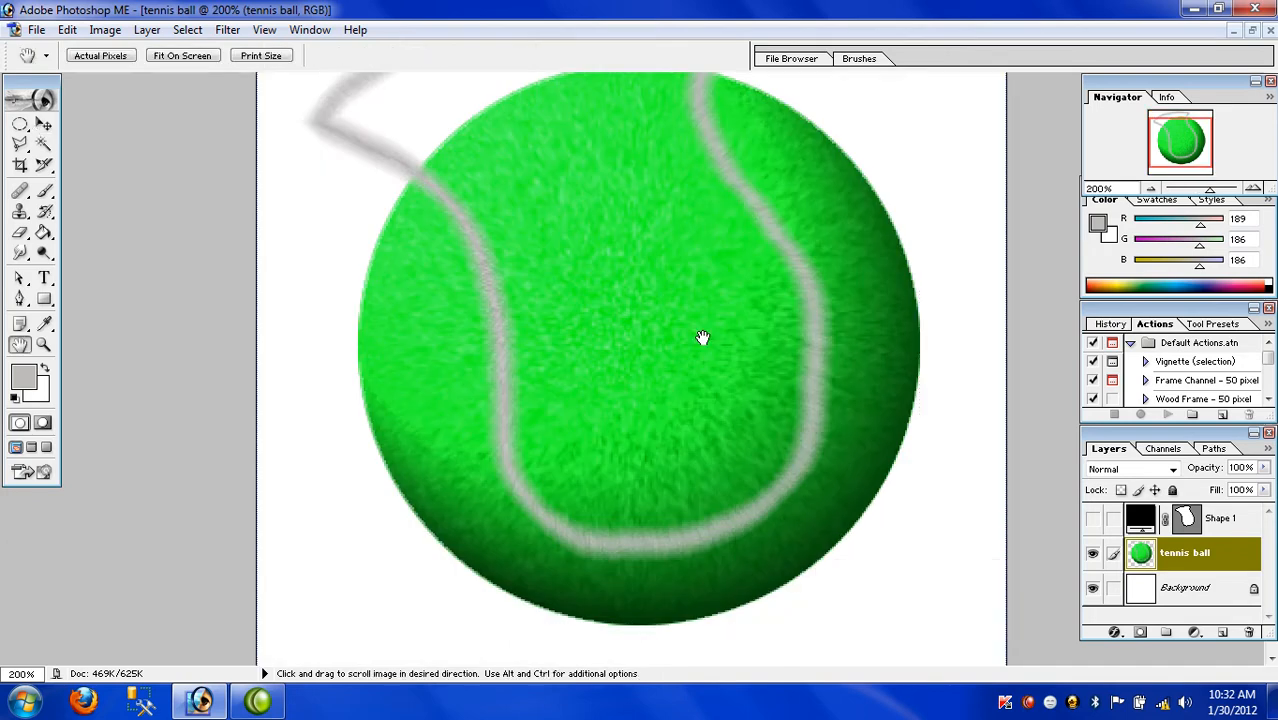
{"action": "left_click_drag", "start_coordinate": [687, 279], "coordinate": [674, 414]}
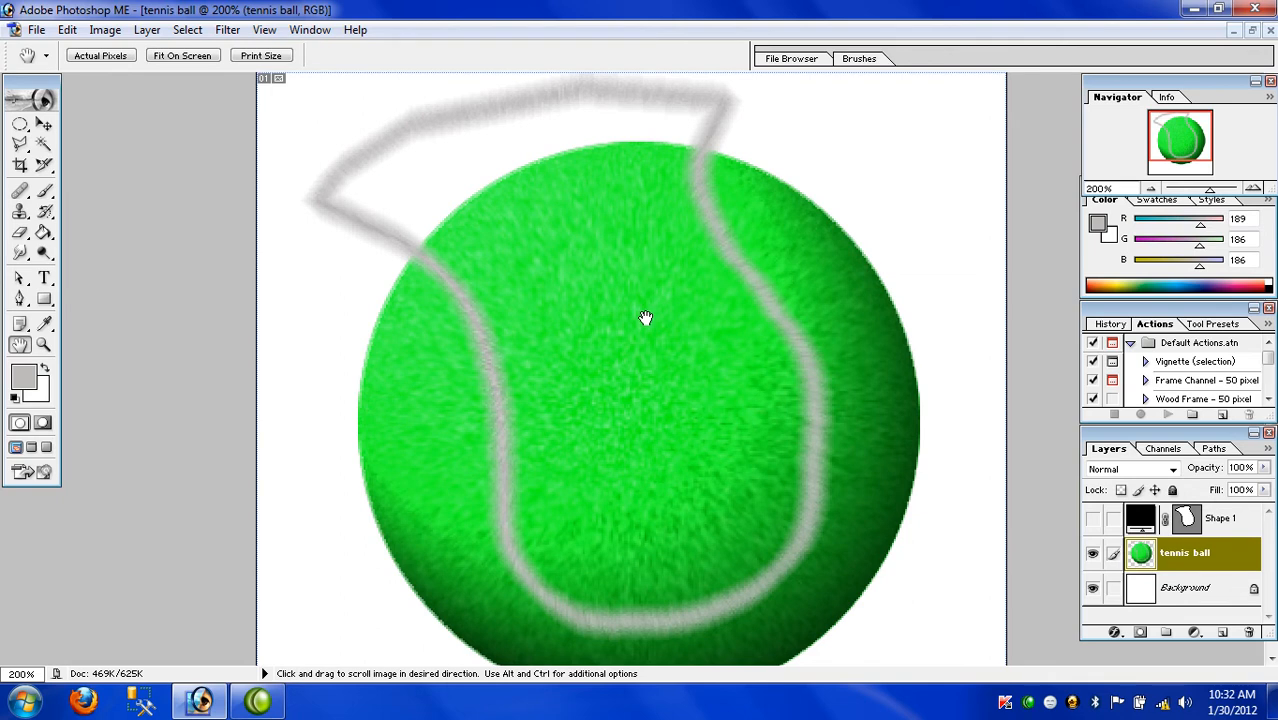
{"action": "key", "text": "e"}
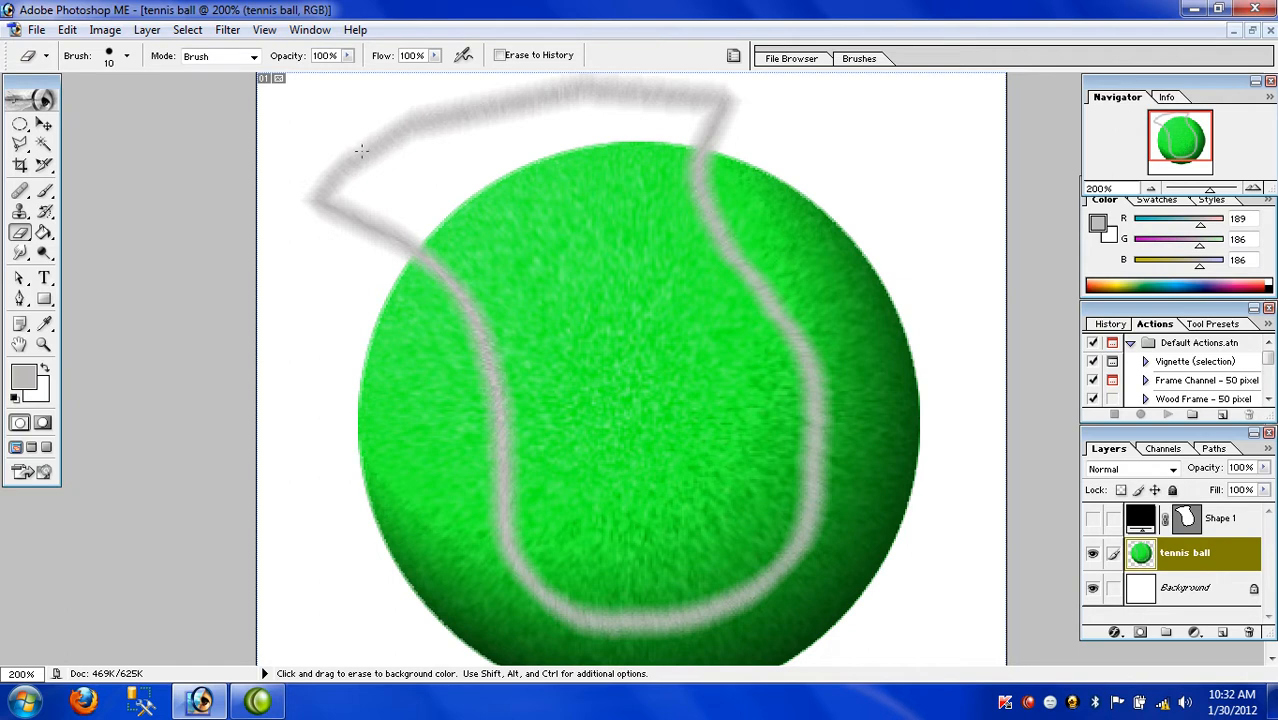
{"action": "mouse_move", "coordinate": [350, 155]}
{"action": "left_mouse_down"}
{"action": "mouse_move", "coordinate": [436, 112]}
{"action": "mouse_move", "coordinate": [341, 132]}
{"action": "mouse_move", "coordinate": [513, 112]}
{"action": "mouse_move", "coordinate": [356, 157]}
{"action": "mouse_move", "coordinate": [385, 157]}
{"action": "mouse_move", "coordinate": [334, 160]}
{"action": "left_mouse_up"}
{"action": "mouse_move", "coordinate": [492, 88]}
{"action": "left_mouse_down"}
{"action": "mouse_move", "coordinate": [586, 77]}
{"action": "mouse_move", "coordinate": [440, 135]}
{"action": "mouse_move", "coordinate": [668, 72]}
{"action": "mouse_move", "coordinate": [536, 101]}
{"action": "mouse_move", "coordinate": [674, 87]}
{"action": "mouse_move", "coordinate": [572, 105]}
{"action": "mouse_move", "coordinate": [727, 101]}
{"action": "left_mouse_up"}
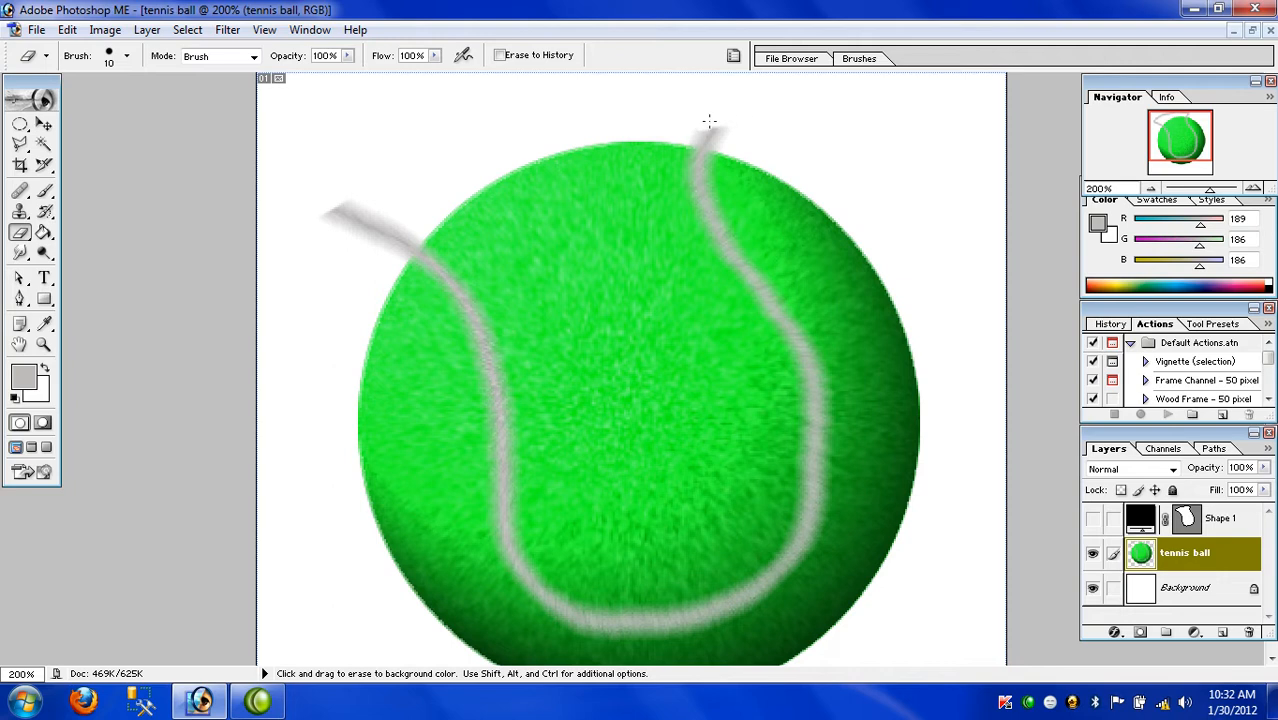
{"action": "left_click_drag", "start_coordinate": [355, 213], "coordinate": [325, 218]}
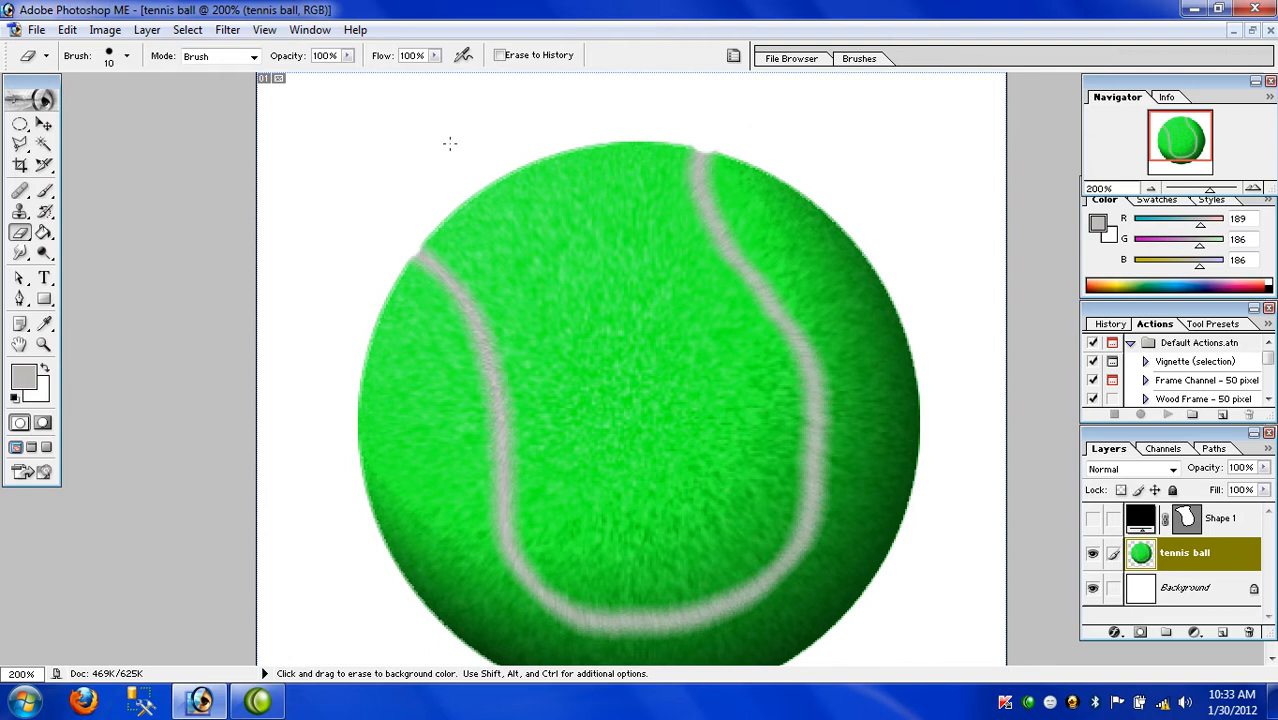
{"action": "key", "text": "ctrl+minus"}
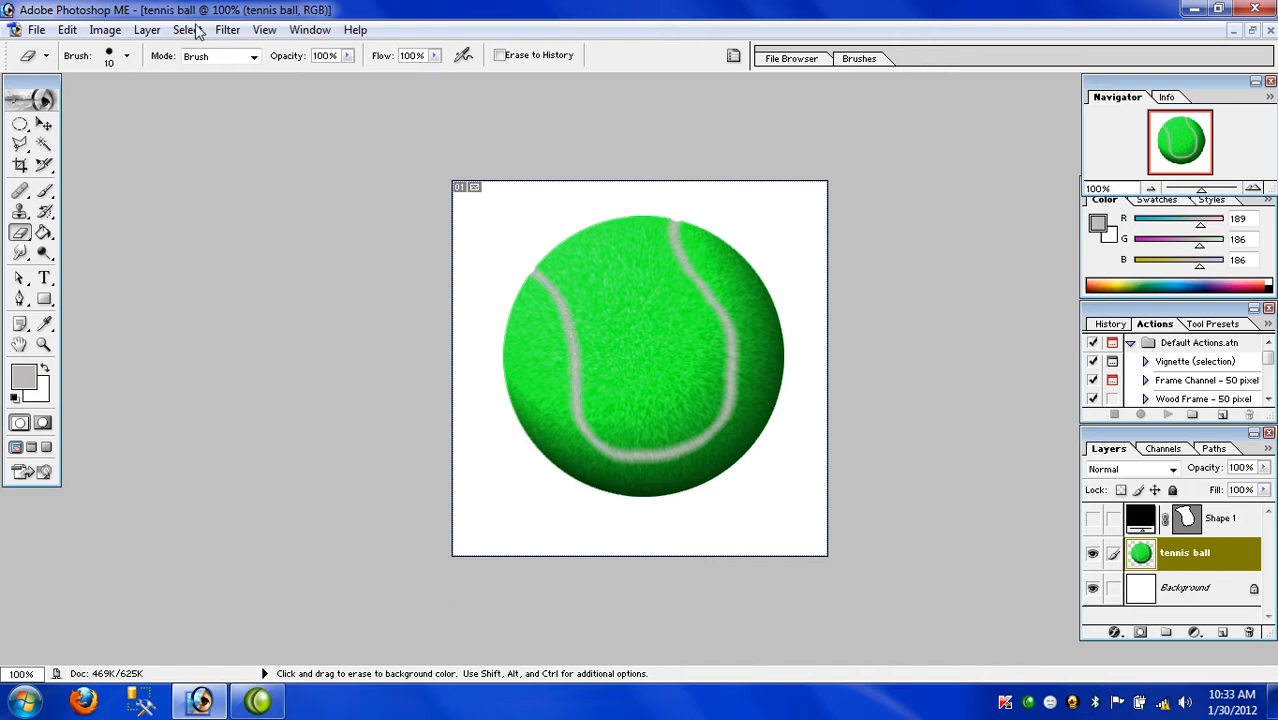
Reset the foreground color to black and add the text "Shield ball" in 18 pt Minion Regular near the ball's upper left edge.
{"action": "left_click", "coordinate": [44, 124]}
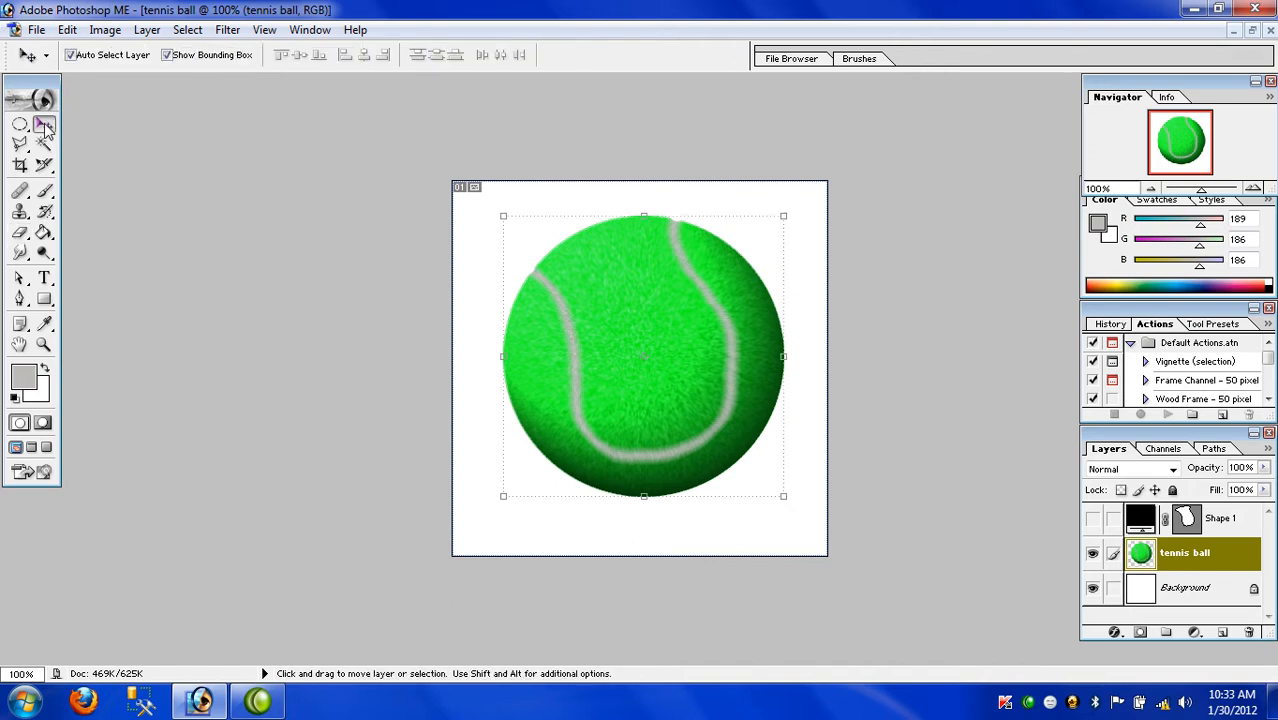
{"action": "key", "text": "d"}
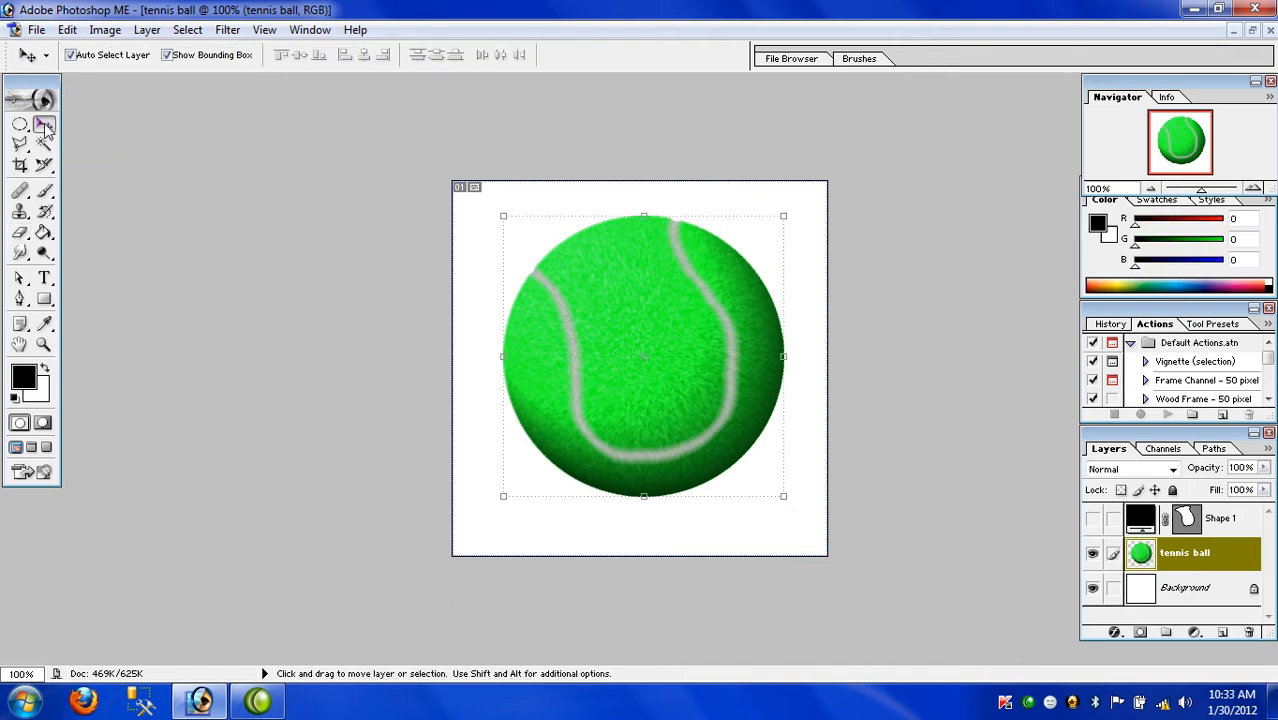
{"action": "left_click", "coordinate": [44, 281]}
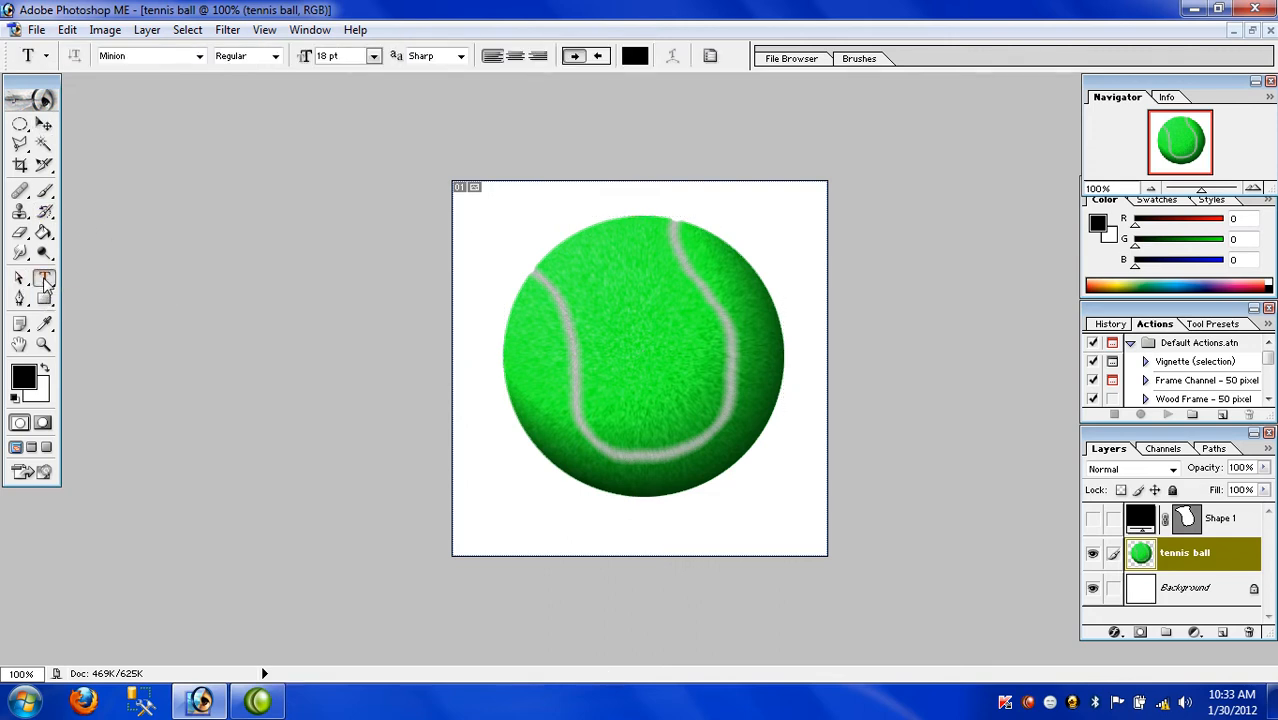
{"action": "left_click", "coordinate": [496, 237]}
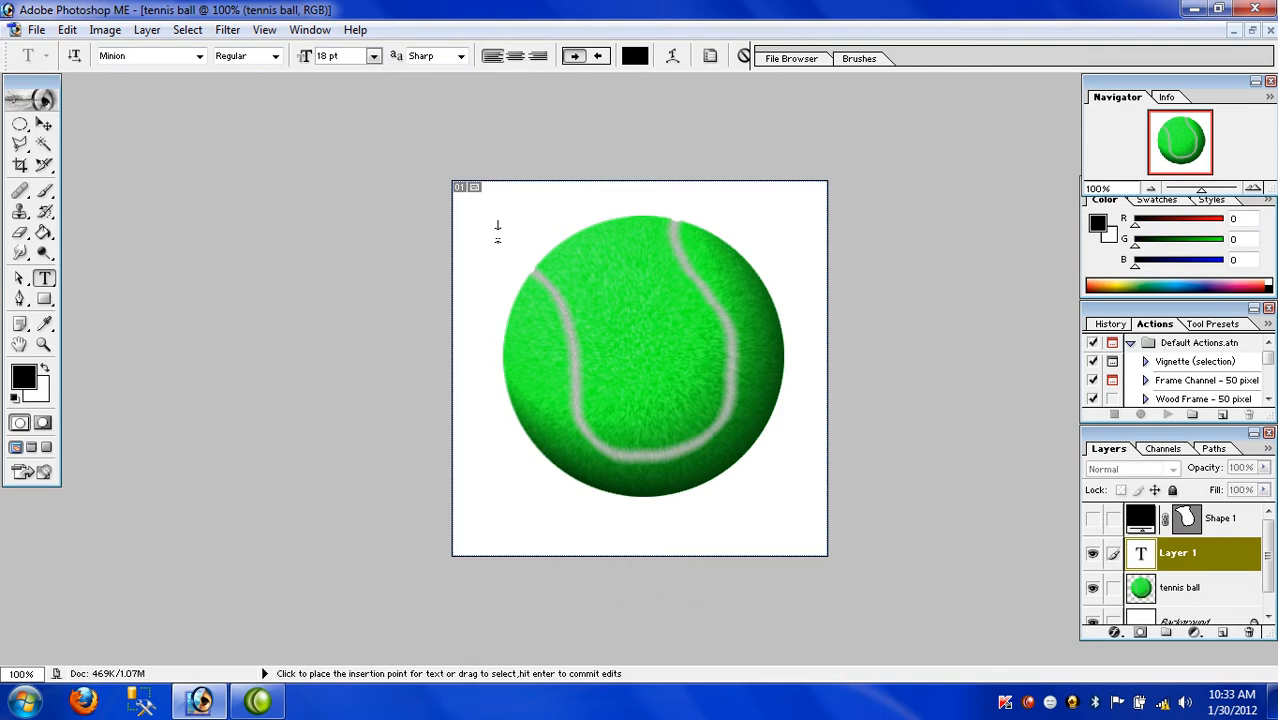
{"action": "type", "text": "S"}
{"action": "type", "text": "hi"}
{"action": "type", "text": "els"}
{"action": "key", "text": "BackSpace"}
{"action": "type", "text": "d"}
{"action": "key", "text": "BackSpace"}
{"action": "type", "text": "d ball"}
Move the text inside the lower seam curve, scale it to about 184% width and 285% height, and rotate it -16°.
{"action": "left_click", "coordinate": [44, 120]}
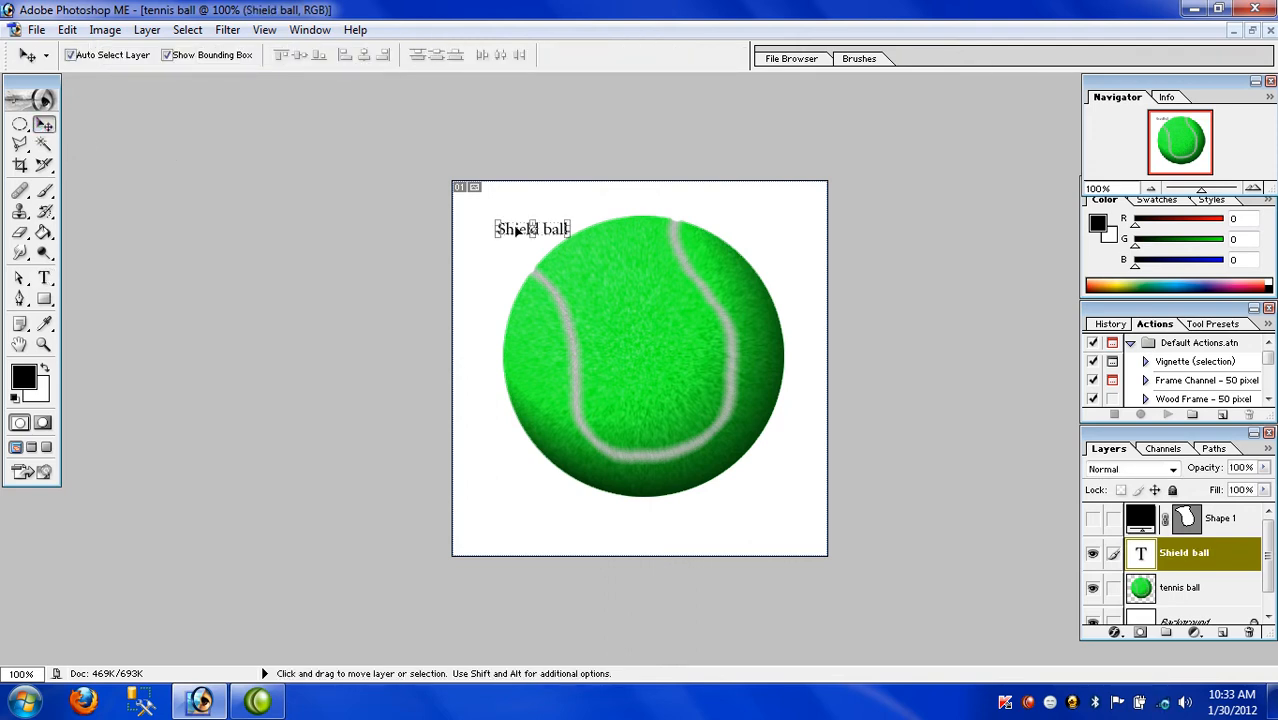
{"action": "left_click_drag", "start_coordinate": [517, 230], "coordinate": [641, 416]}
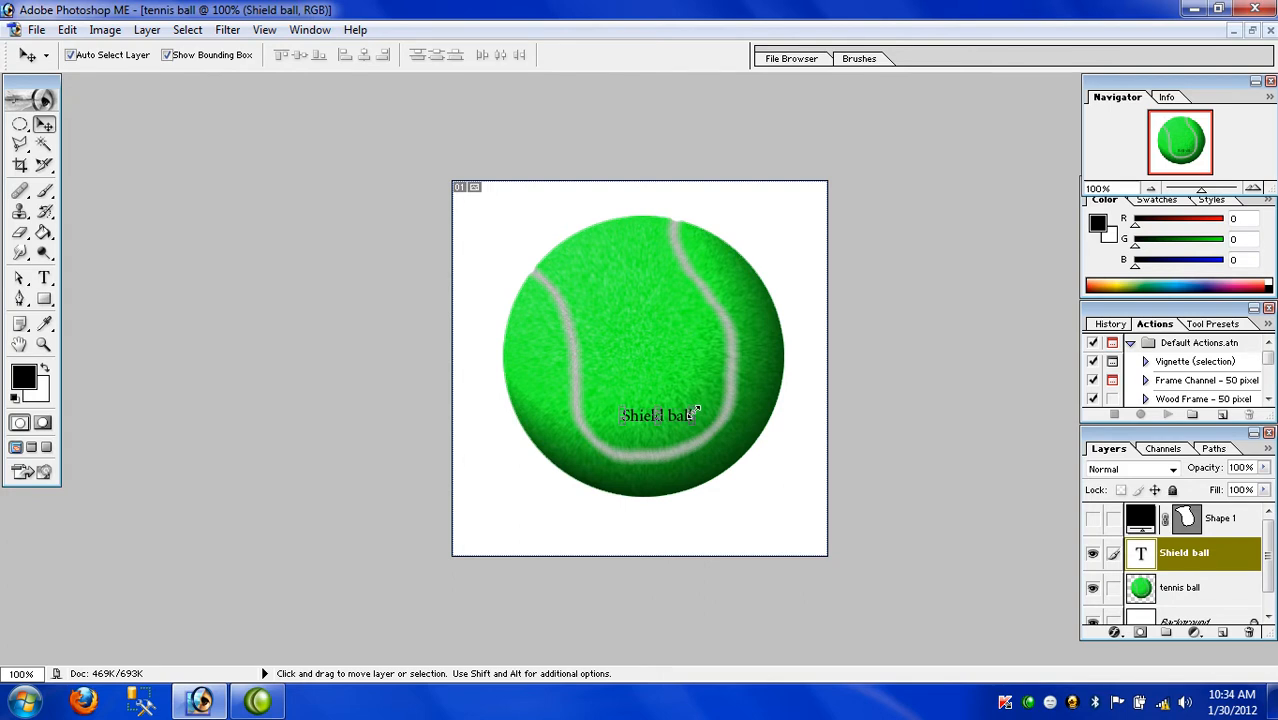
{"action": "left_click_drag", "start_coordinate": [694, 409], "coordinate": [728, 385]}
{"action": "left_click_drag", "start_coordinate": [622, 406], "coordinate": [594, 406]}
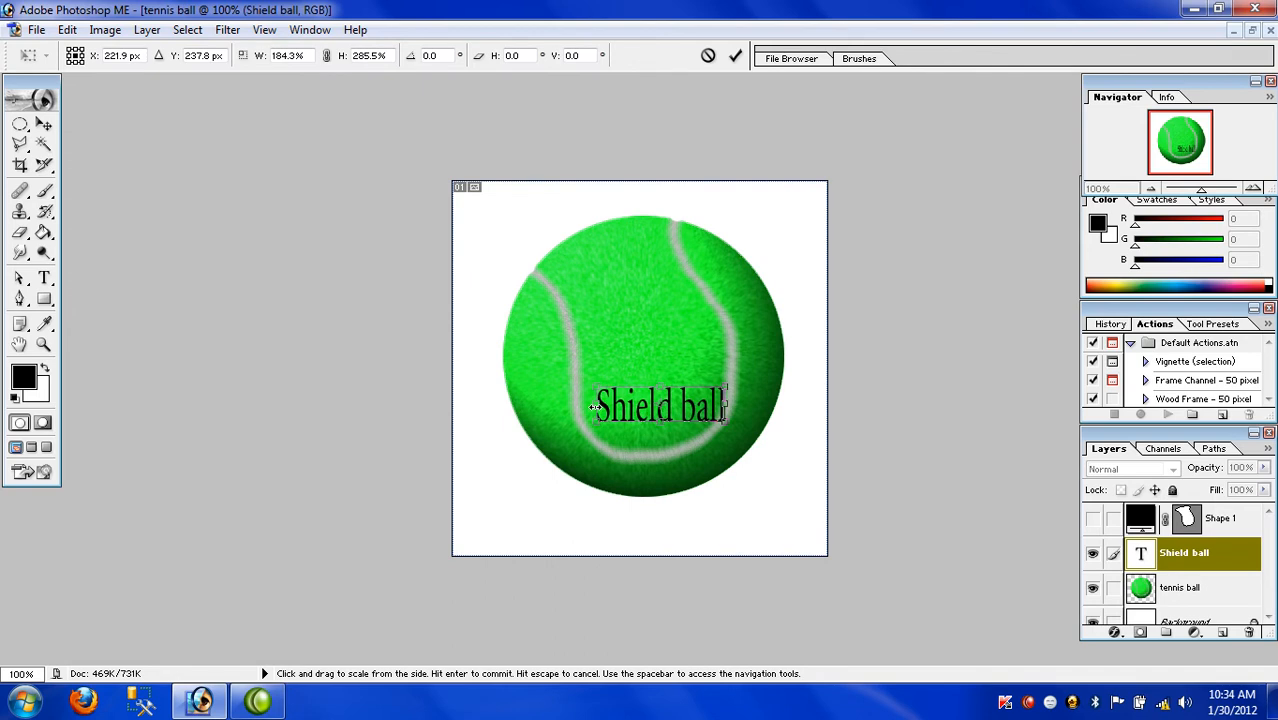
{"action": "left_click_drag", "start_coordinate": [718, 370], "coordinate": [704, 358]}
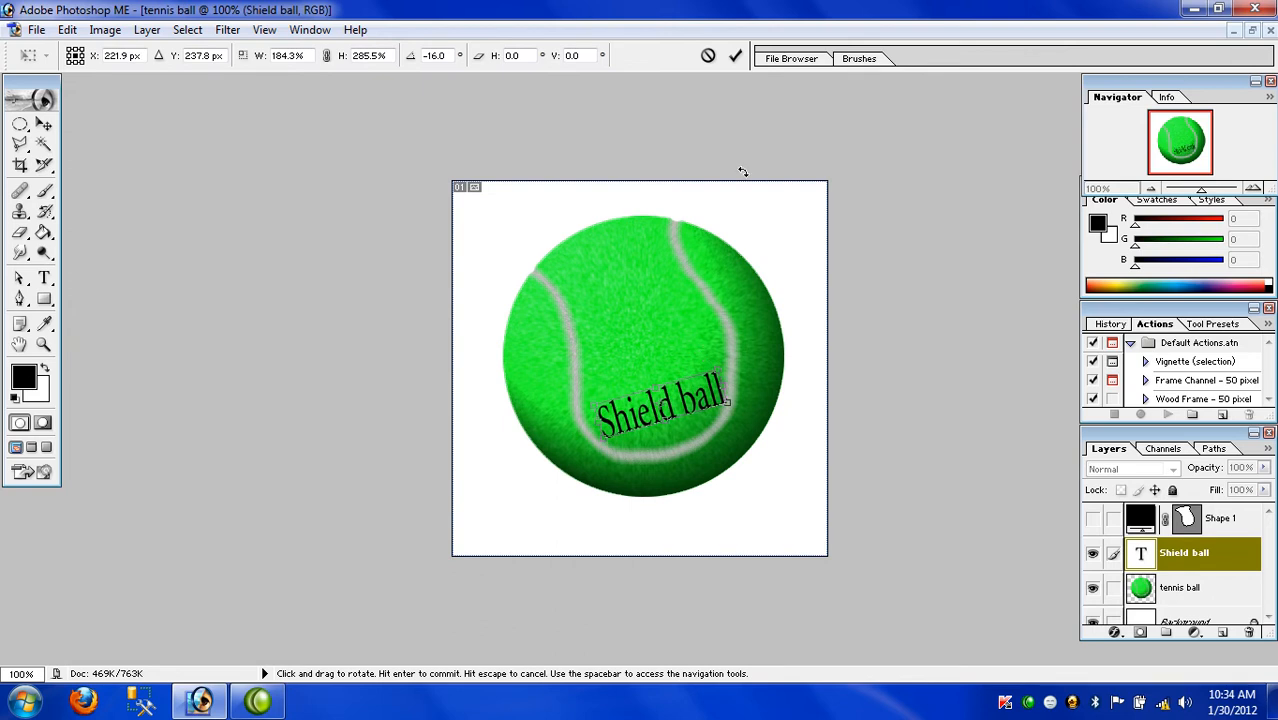
{"action": "left_click", "coordinate": [736, 57]}
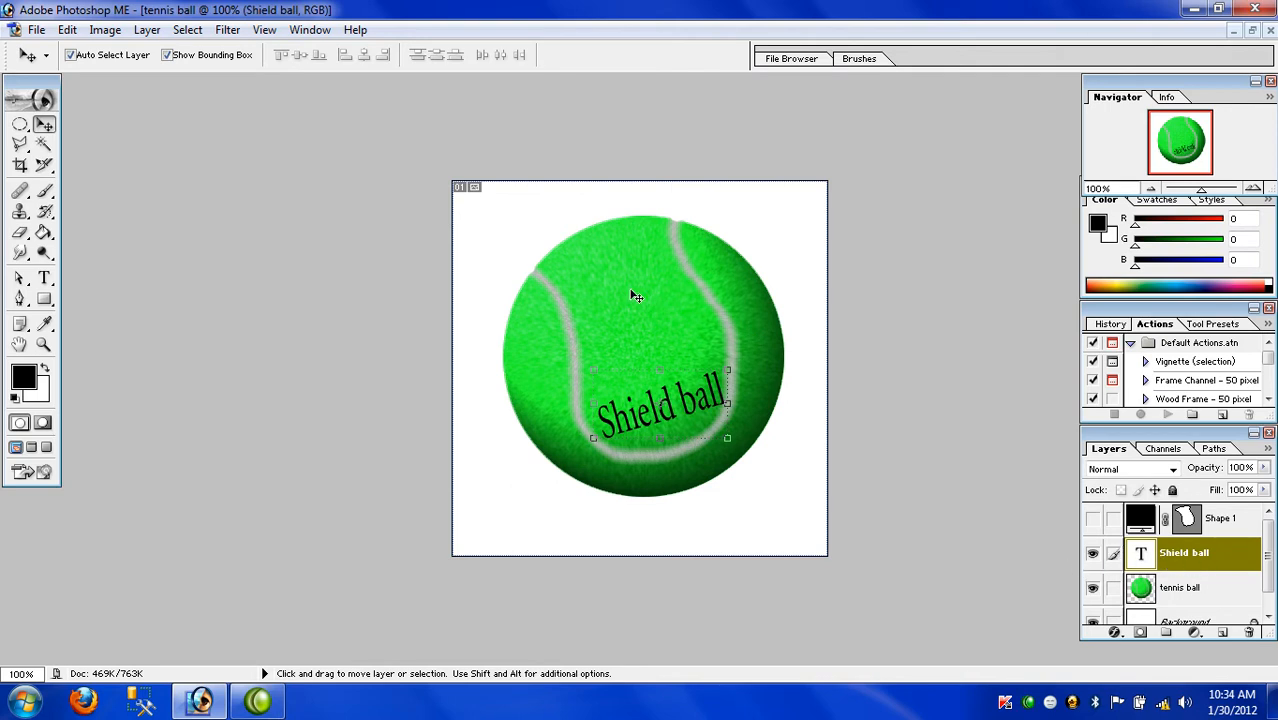
{"action": "left_click", "coordinate": [227, 30]}
{"action": "mouse_move", "coordinate": [296, 262]}
{"action": "mouse_move", "coordinate": [316, 229]}
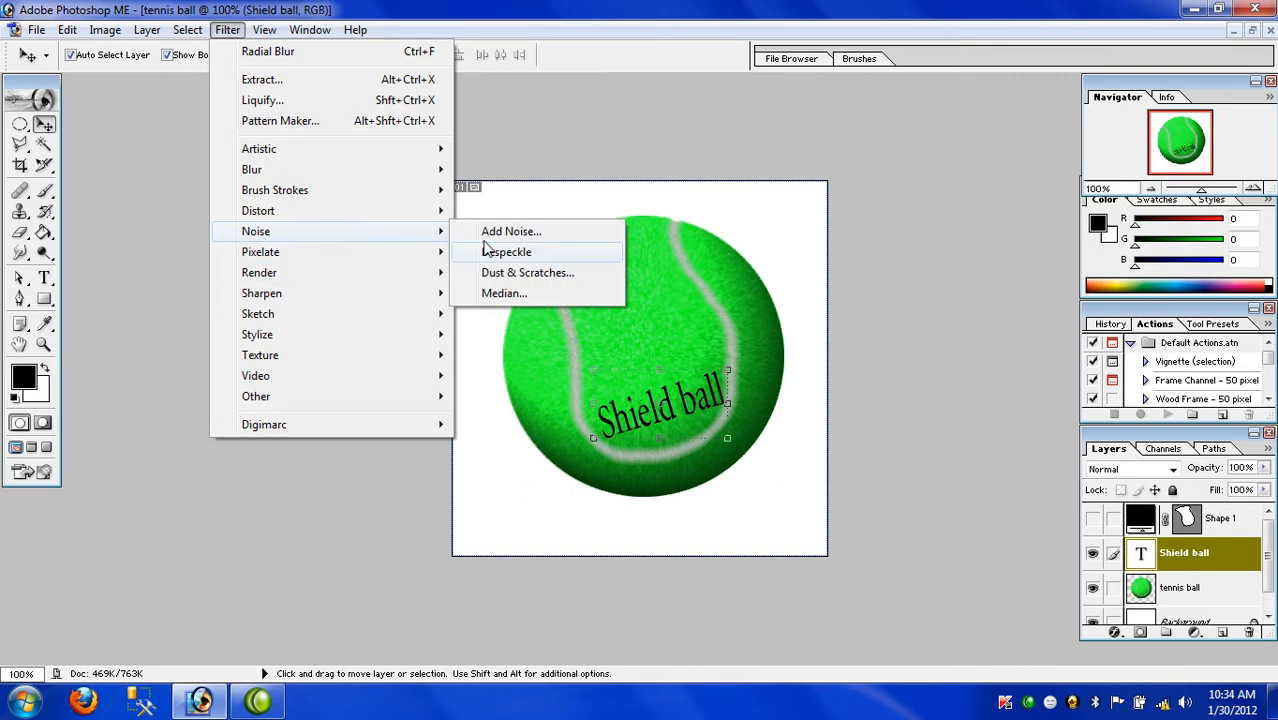
{"action": "left_click", "coordinate": [519, 238]}
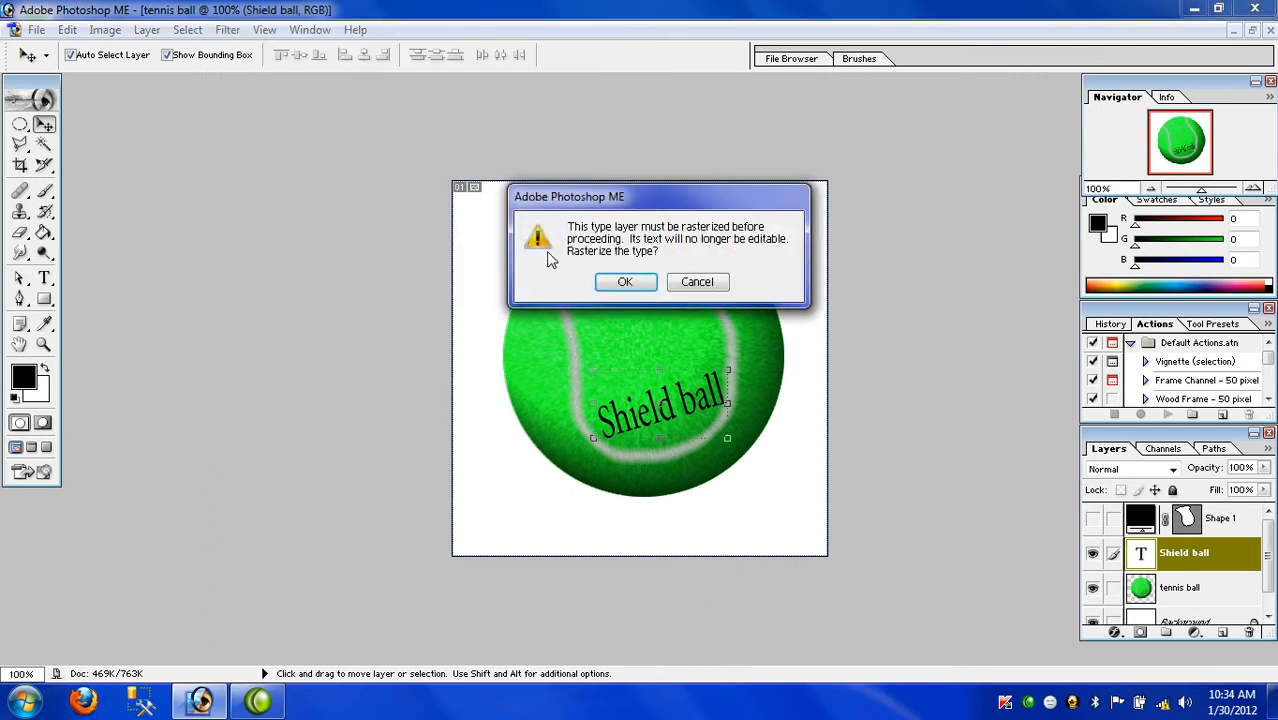
{"action": "left_click", "coordinate": [697, 281]}
Rasterize the Shield ball text layer and add 10% monochromatic Gaussian noise to it.
{"action": "right_click", "coordinate": [1207, 560]}
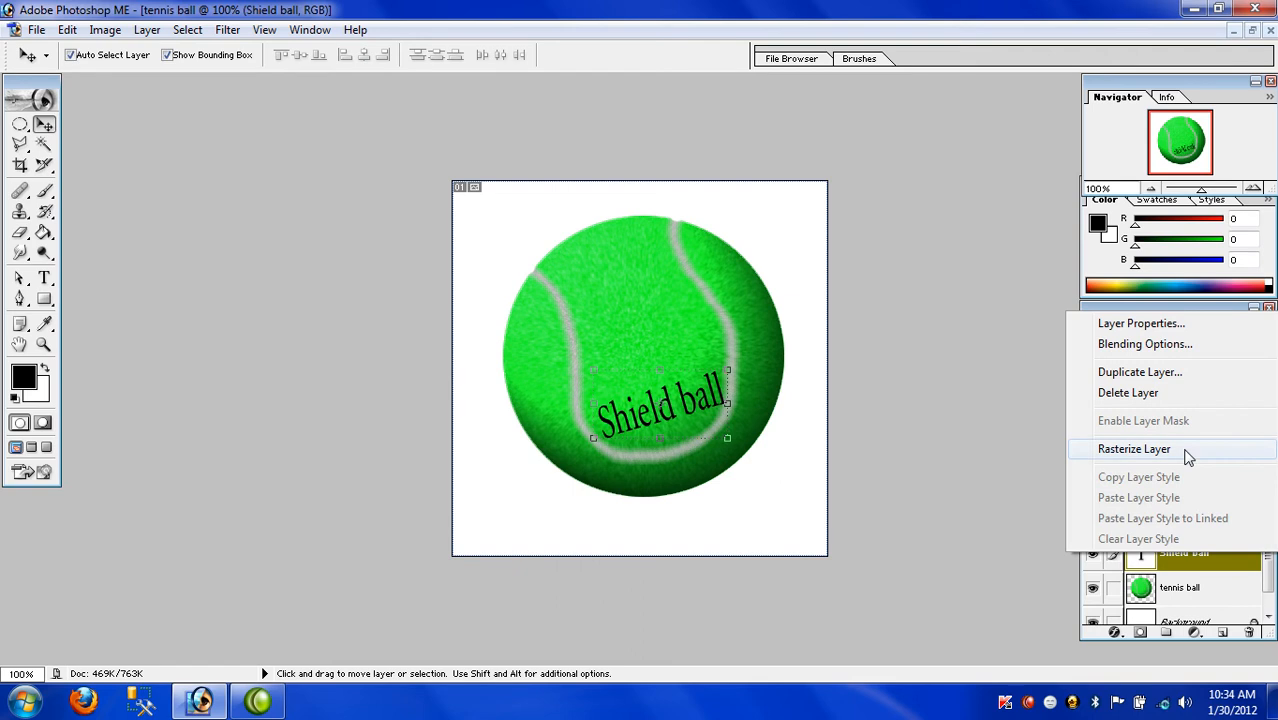
{"action": "left_click", "coordinate": [1134, 449]}
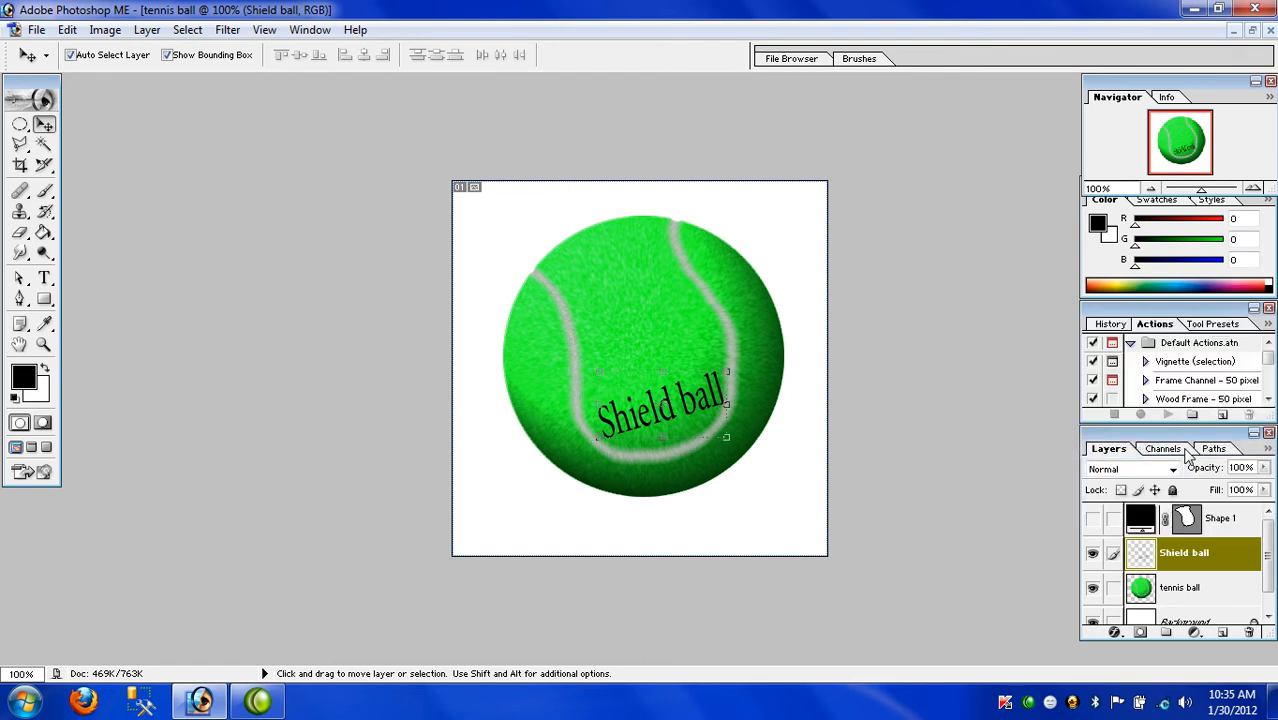
{"action": "left_click", "coordinate": [227, 29]}
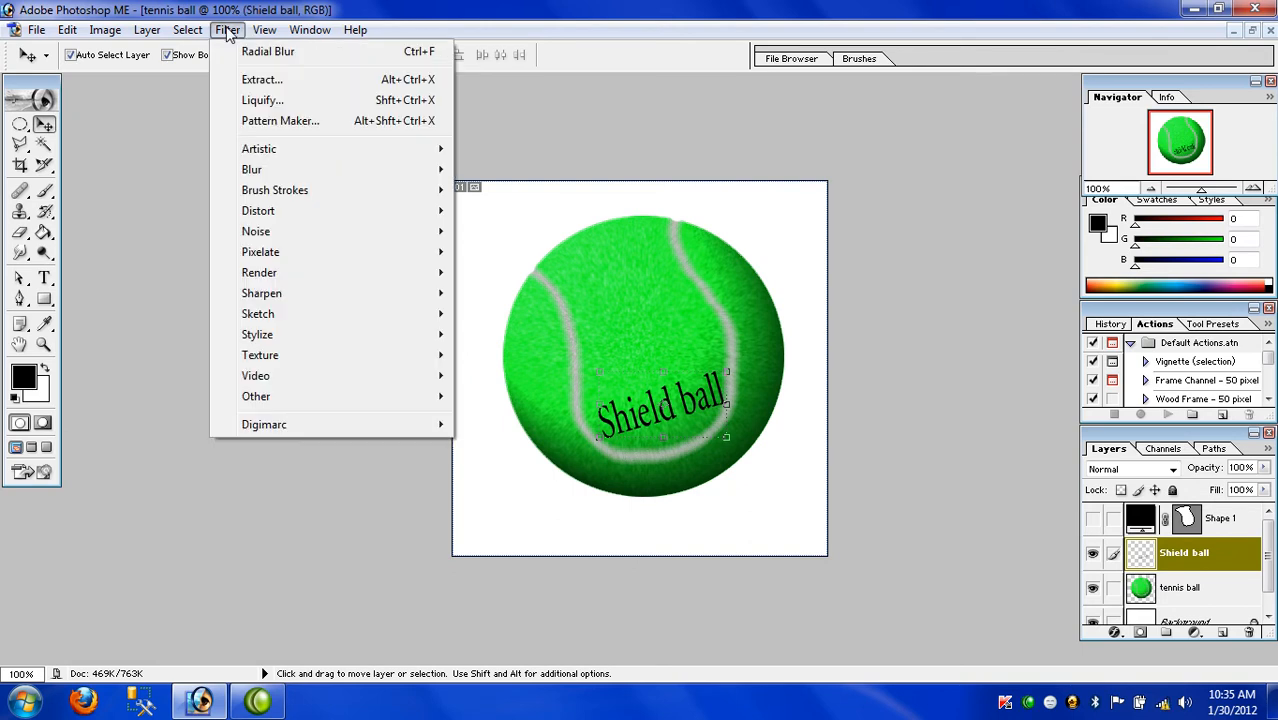
{"action": "mouse_move", "coordinate": [296, 253]}
{"action": "mouse_move", "coordinate": [392, 233]}
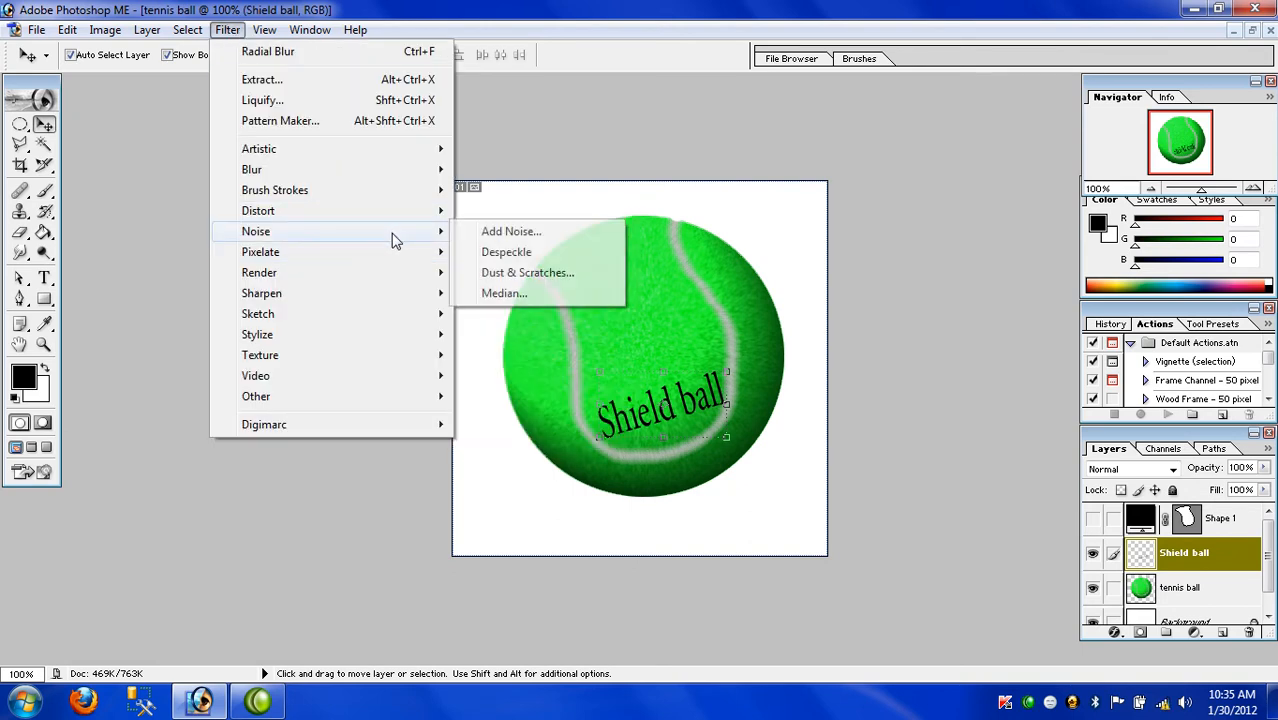
{"action": "left_click", "coordinate": [511, 232]}
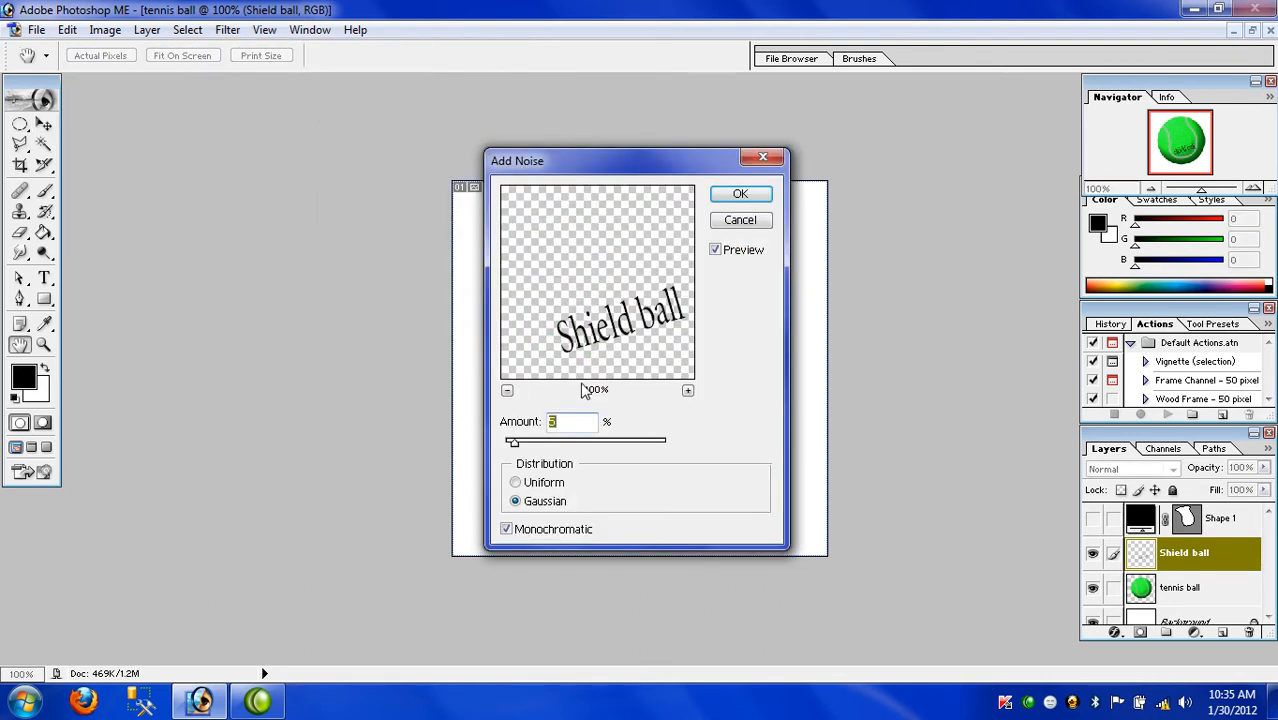
{"action": "type", "text": "10"}
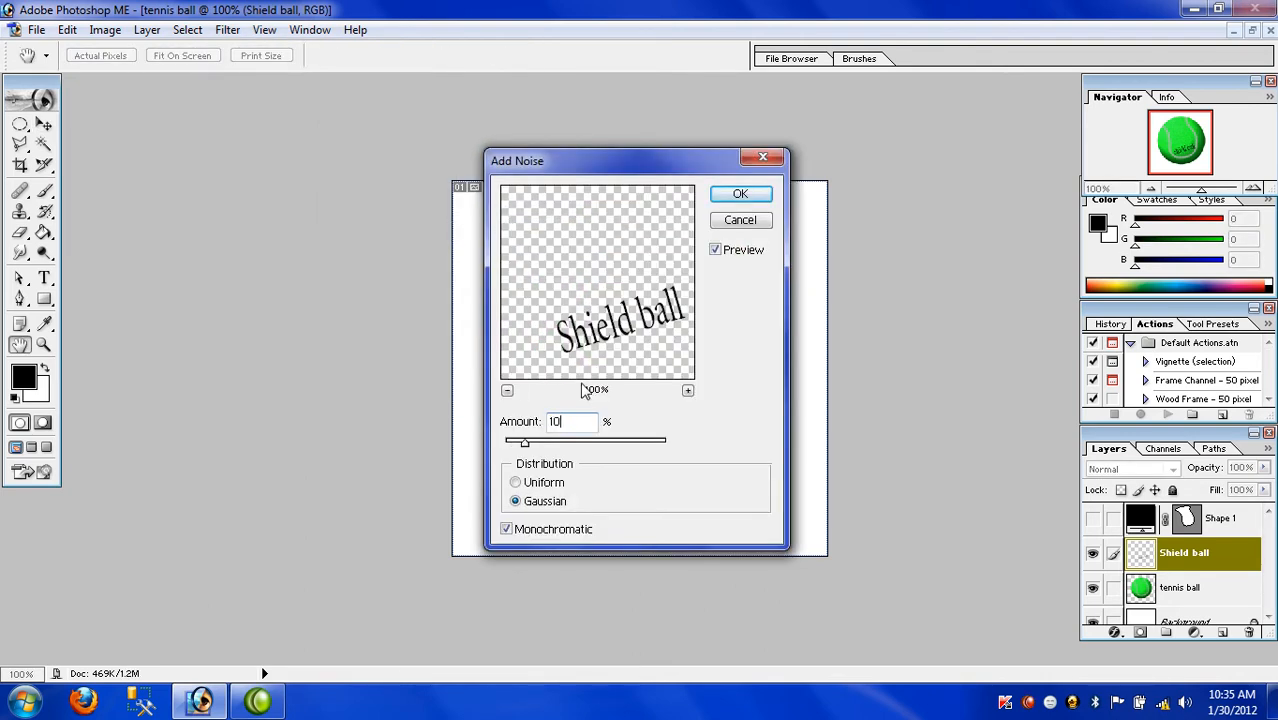
{"action": "left_click", "coordinate": [740, 195]}
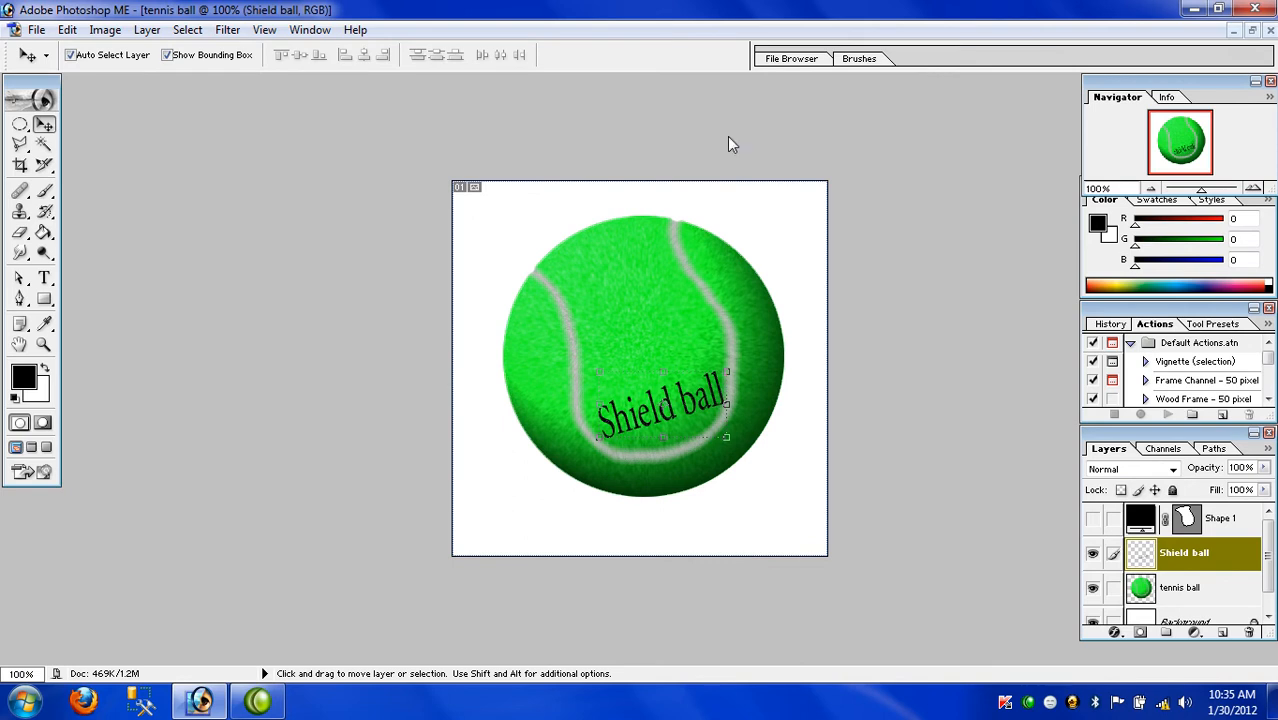
Apply a Radial Blur to the Shield ball layer with amount 10, Zoom method and Good quality.
{"action": "left_click", "coordinate": [227, 30]}
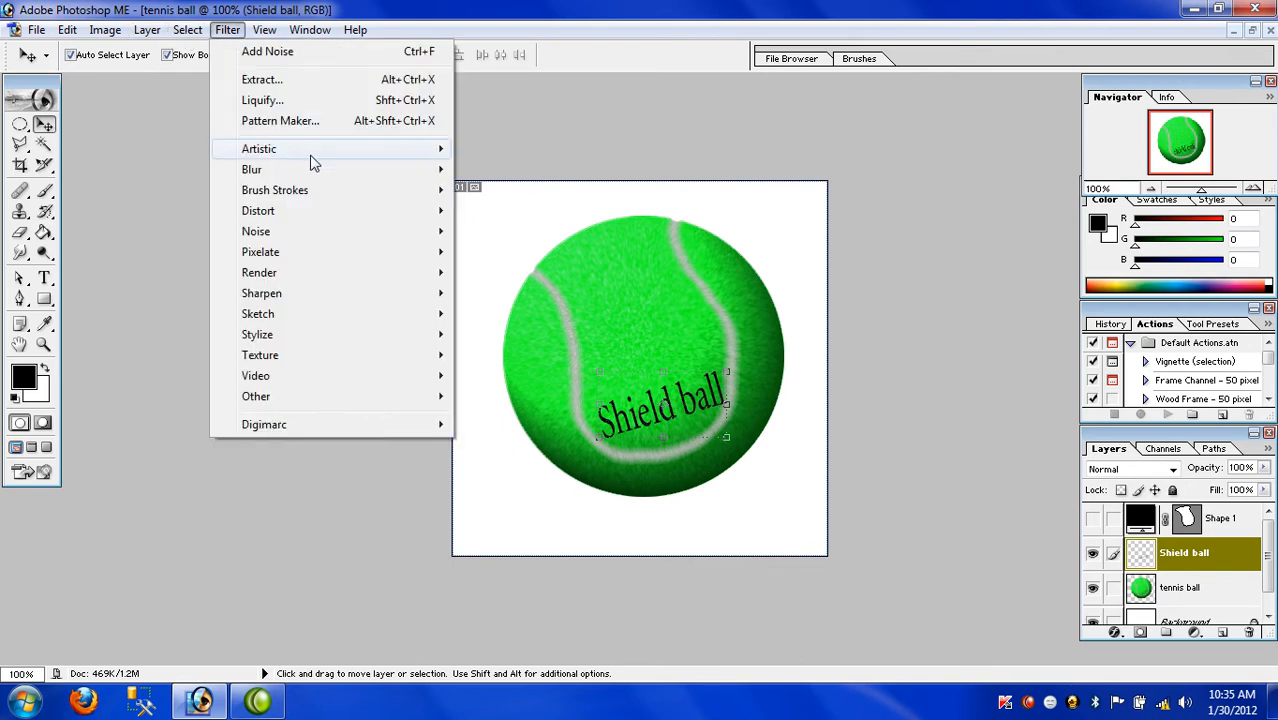
{"action": "mouse_move", "coordinate": [331, 168]}
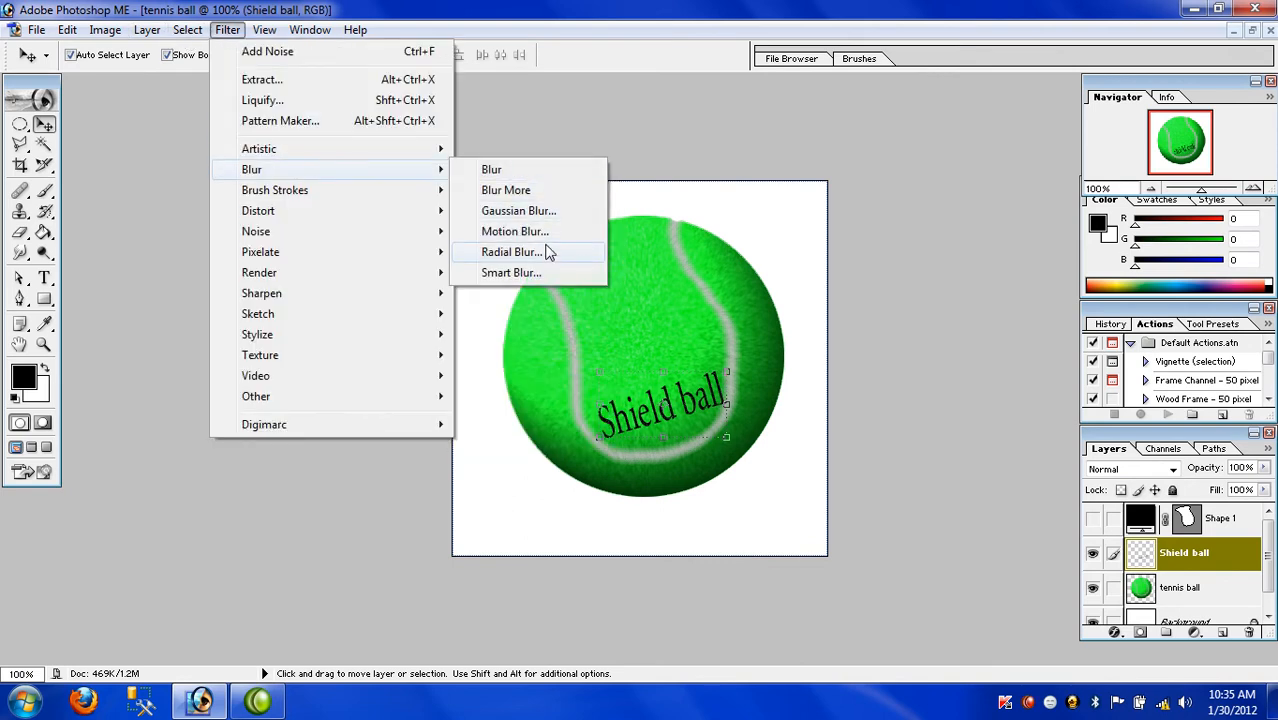
{"action": "left_click", "coordinate": [510, 252]}
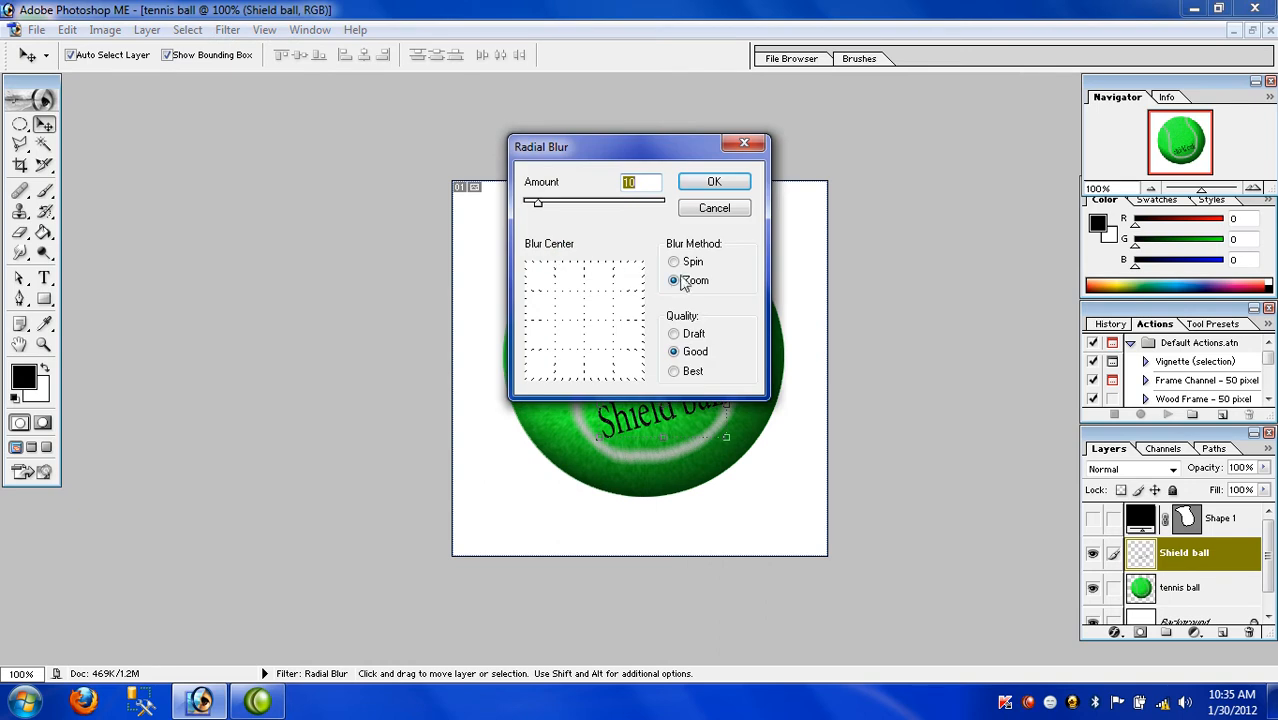
{"action": "left_click", "coordinate": [714, 181]}
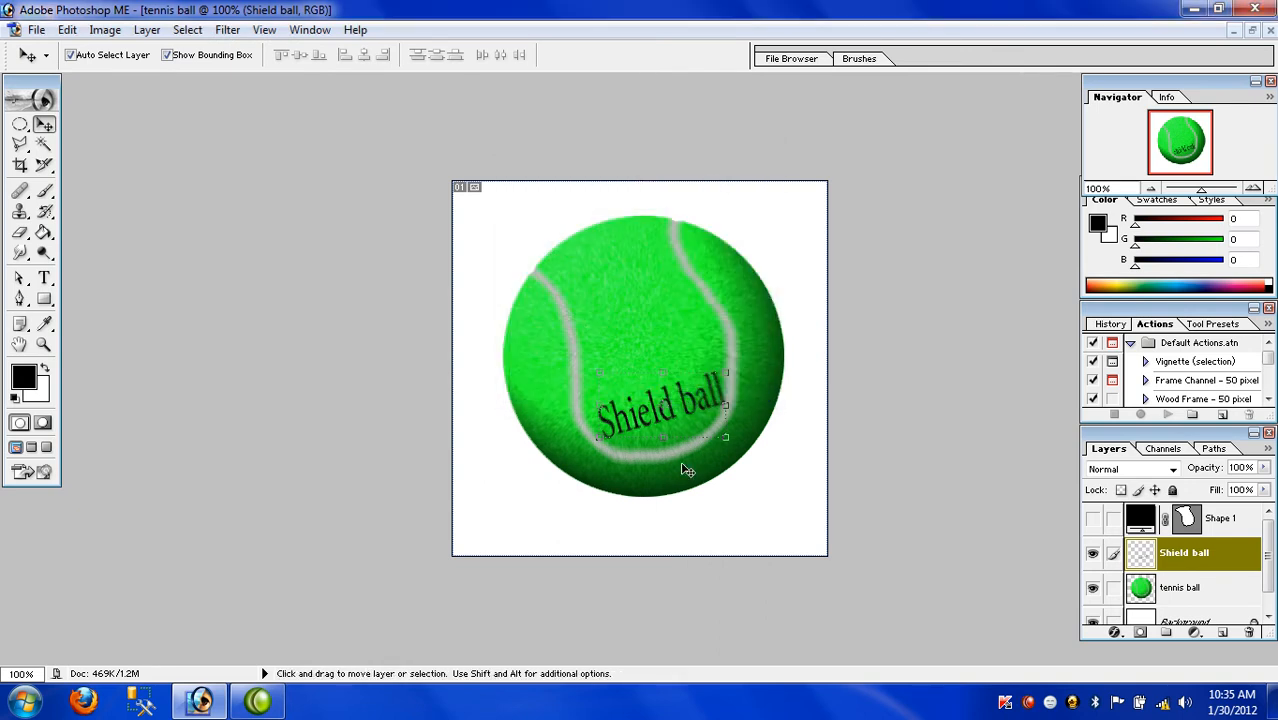
Apply Lighting Effects to the Shield ball layer using the Default spotlight, shrunk to a circle around the ball area and centered near the text.
{"action": "left_click", "coordinate": [228, 31]}
{"action": "mouse_move", "coordinate": [311, 210]}
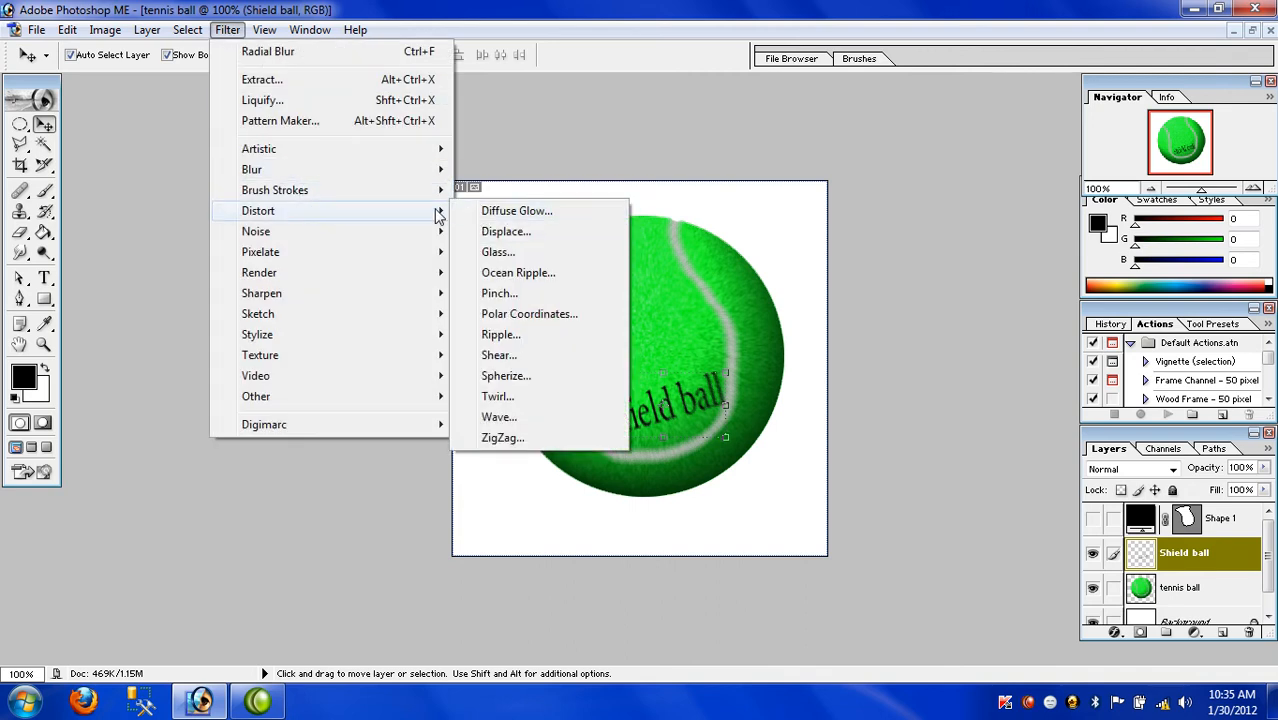
{"action": "mouse_move", "coordinate": [404, 274]}
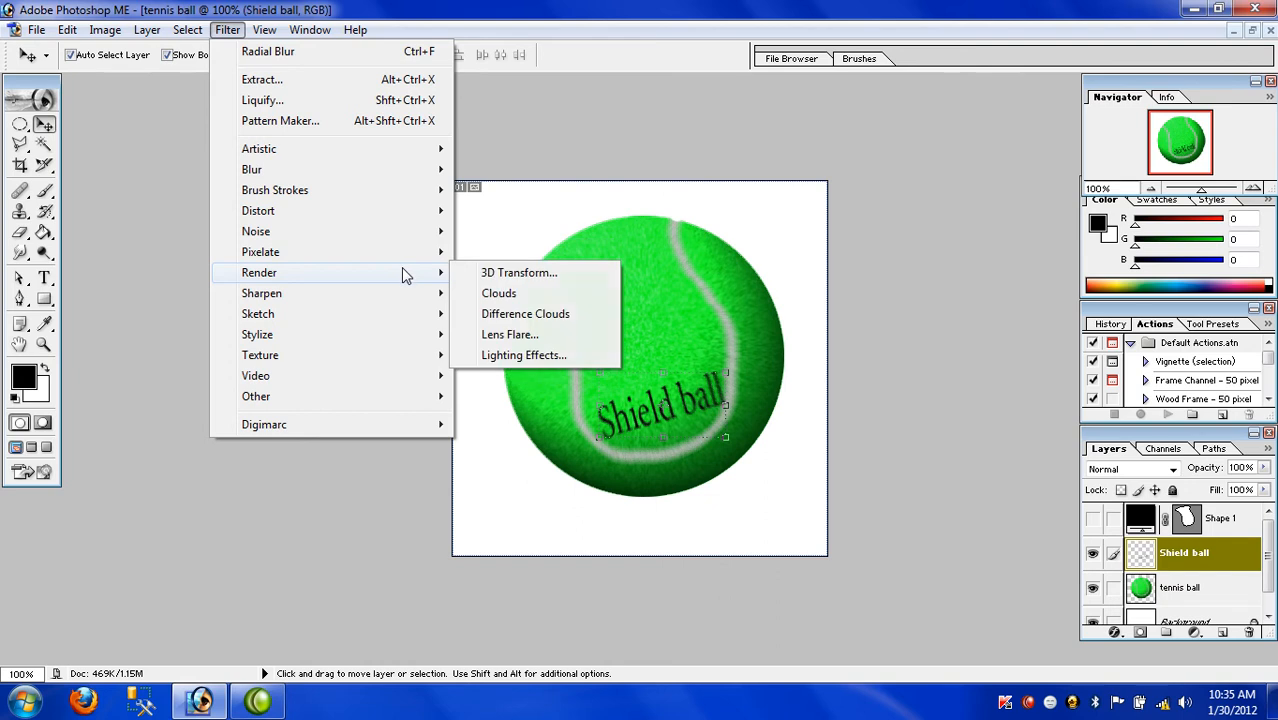
{"action": "left_click", "coordinate": [535, 358]}
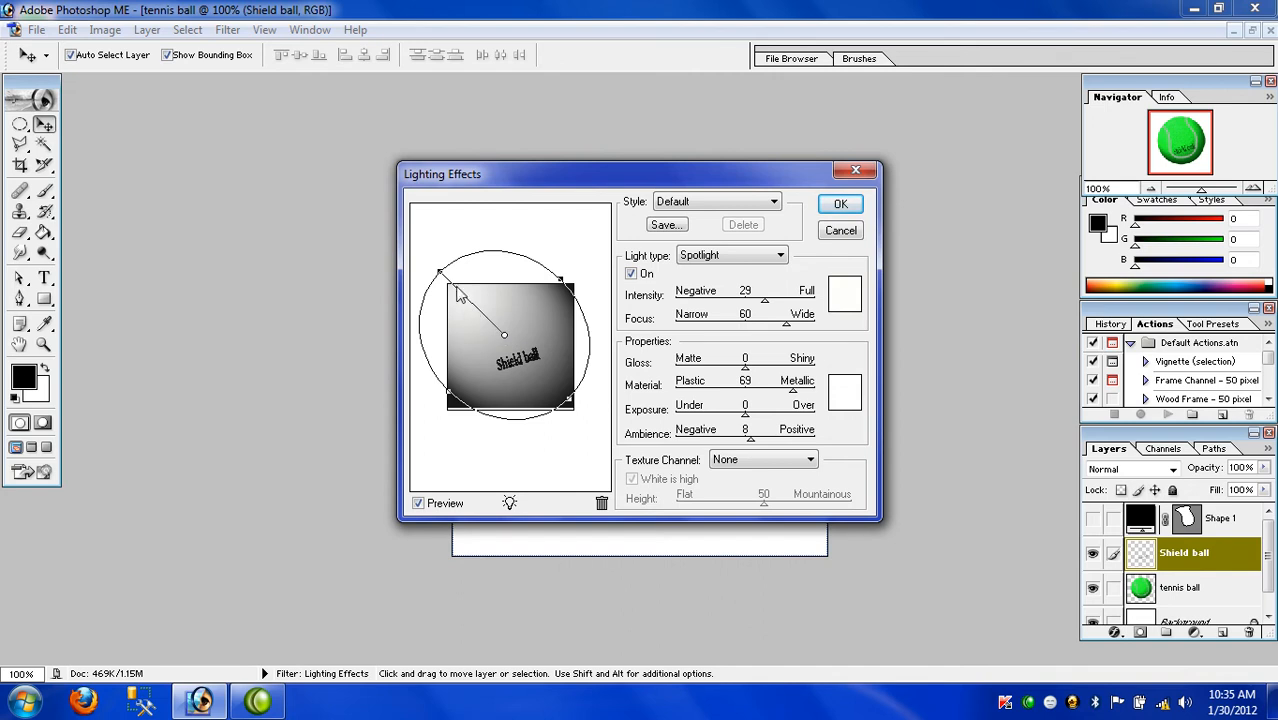
{"action": "left_click_drag", "start_coordinate": [440, 272], "coordinate": [513, 353]}
{"action": "left_click_drag", "start_coordinate": [473, 310], "coordinate": [473, 310]}
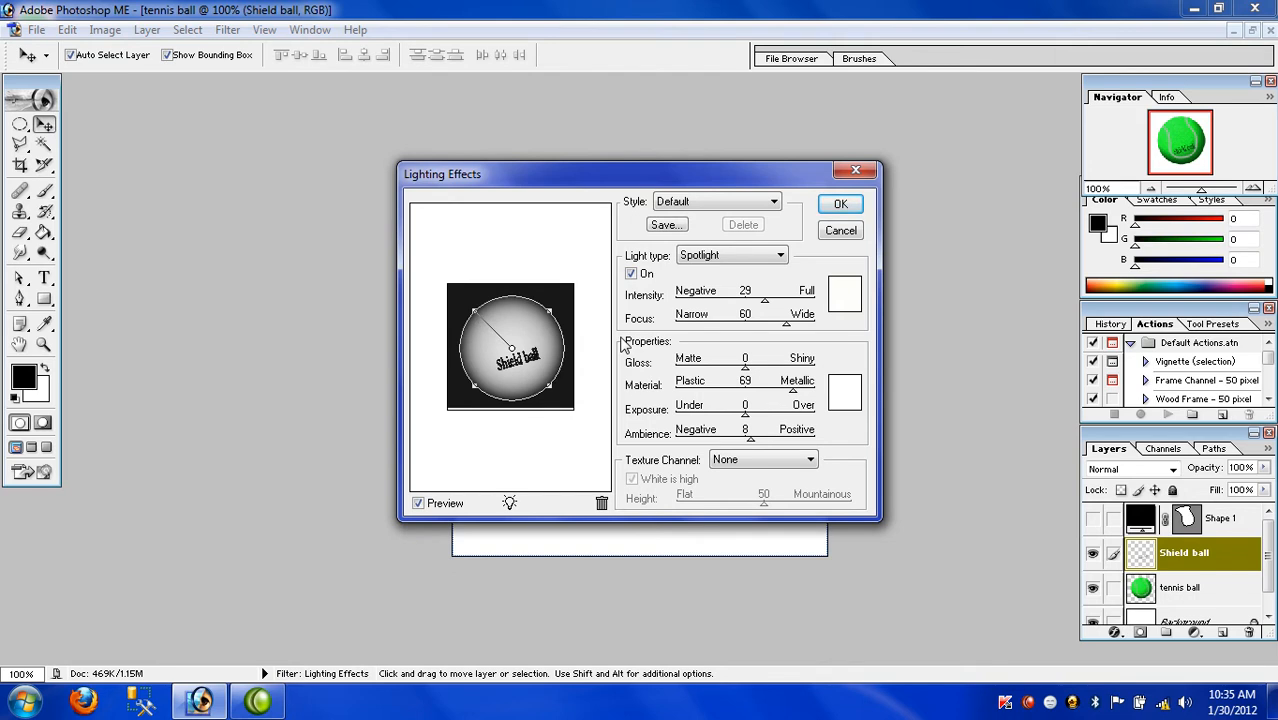
{"action": "left_click", "coordinate": [840, 204]}
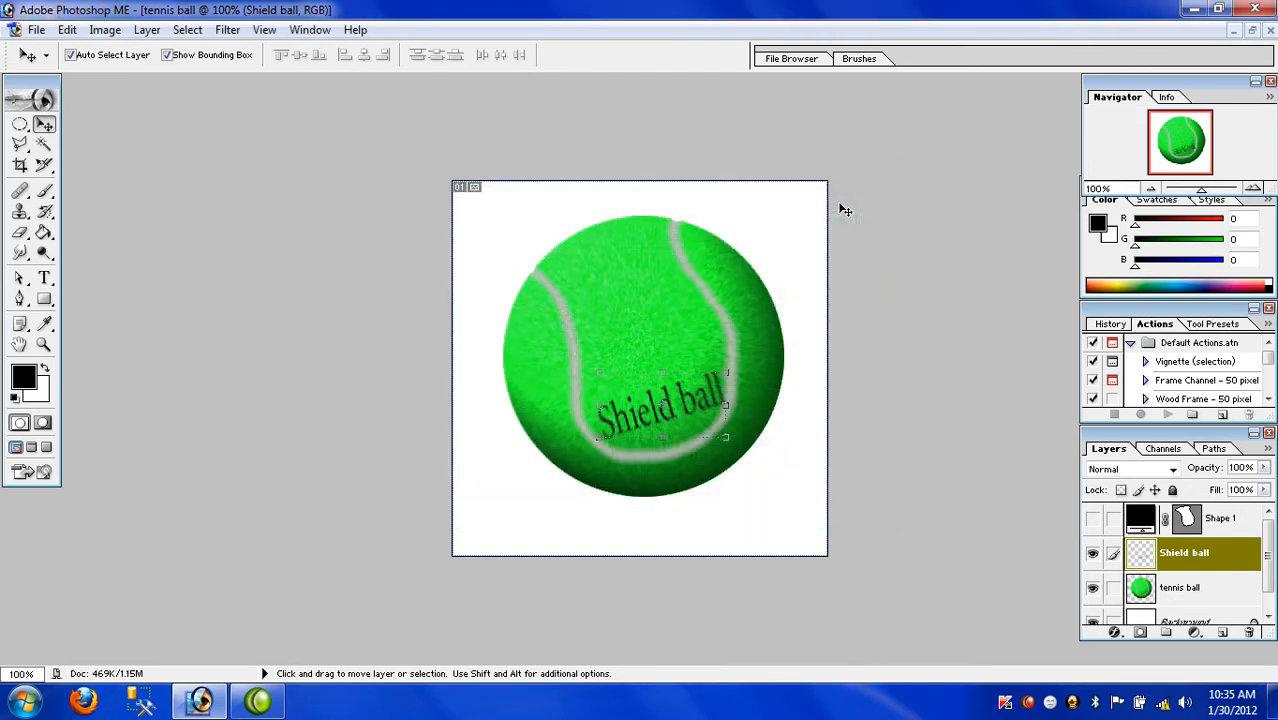
Nudge the Shield ball lettering slightly up and to the left so it sits inside the gray seam.
{"action": "left_click", "coordinate": [757, 313]}
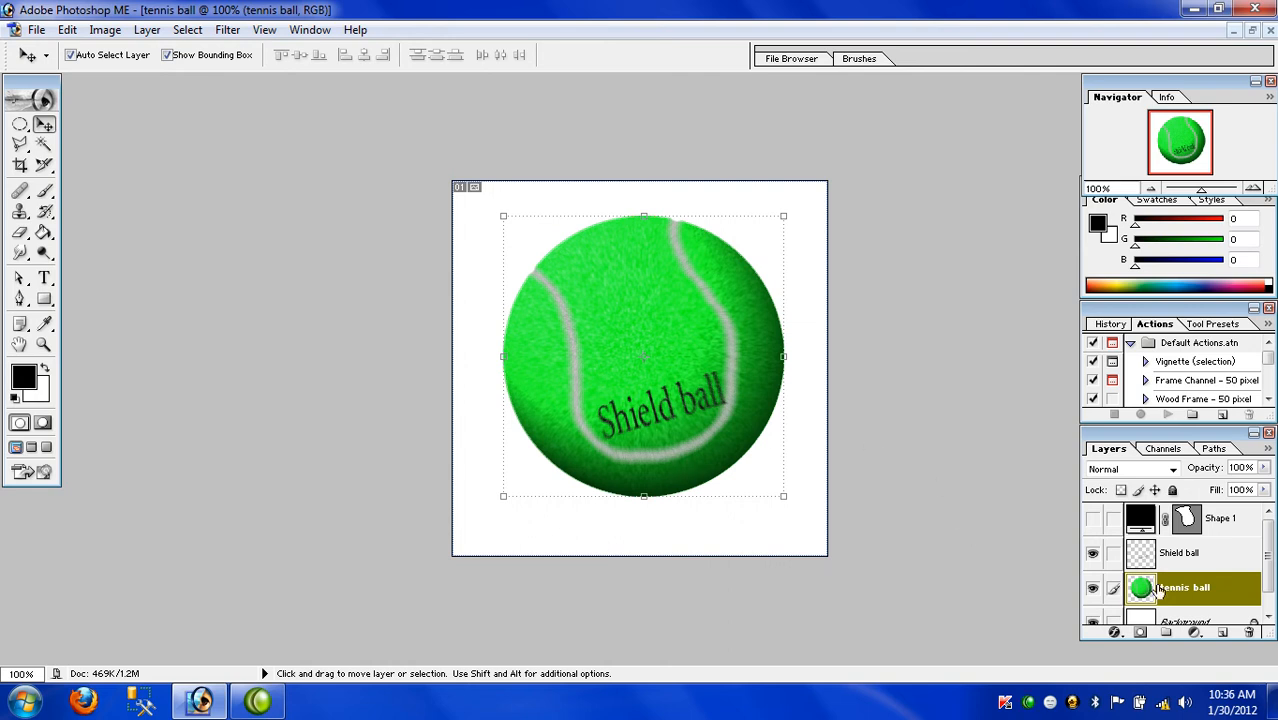
{"action": "left_click_drag", "start_coordinate": [1268, 565], "coordinate": [1268, 582]}
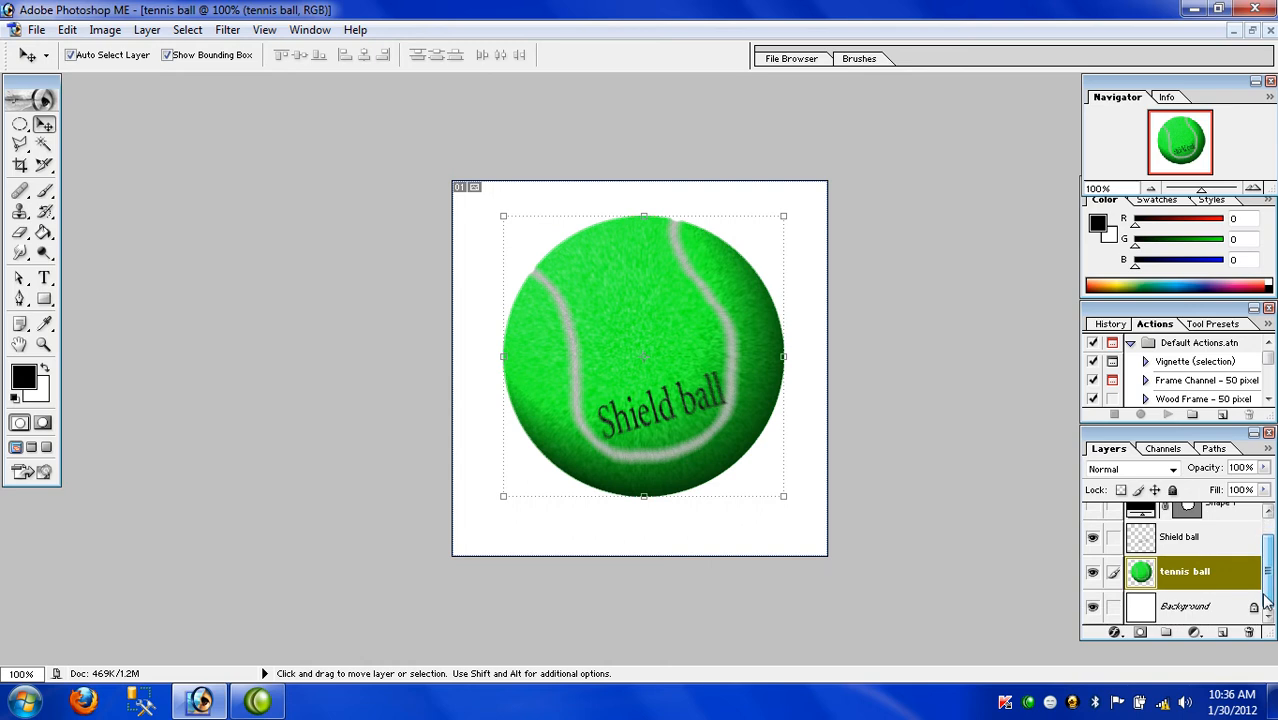
{"action": "left_click", "coordinate": [1190, 612]}
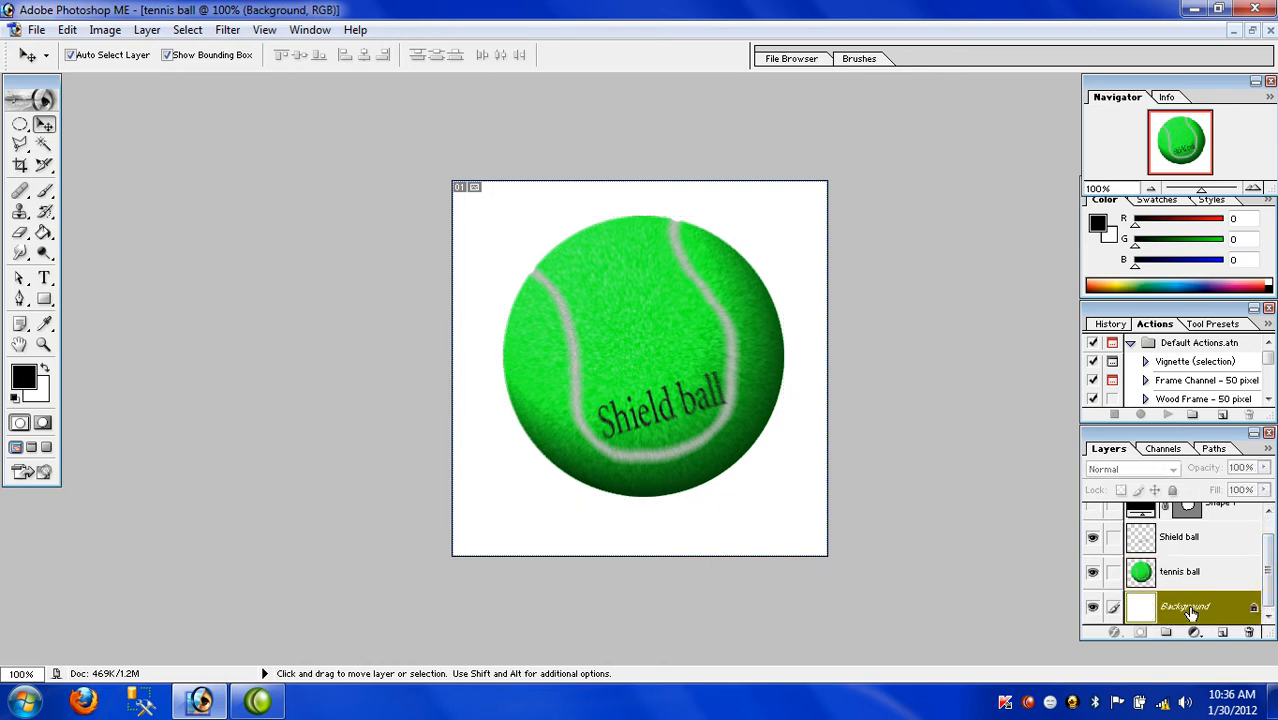
{"action": "left_click", "coordinate": [1168, 542]}
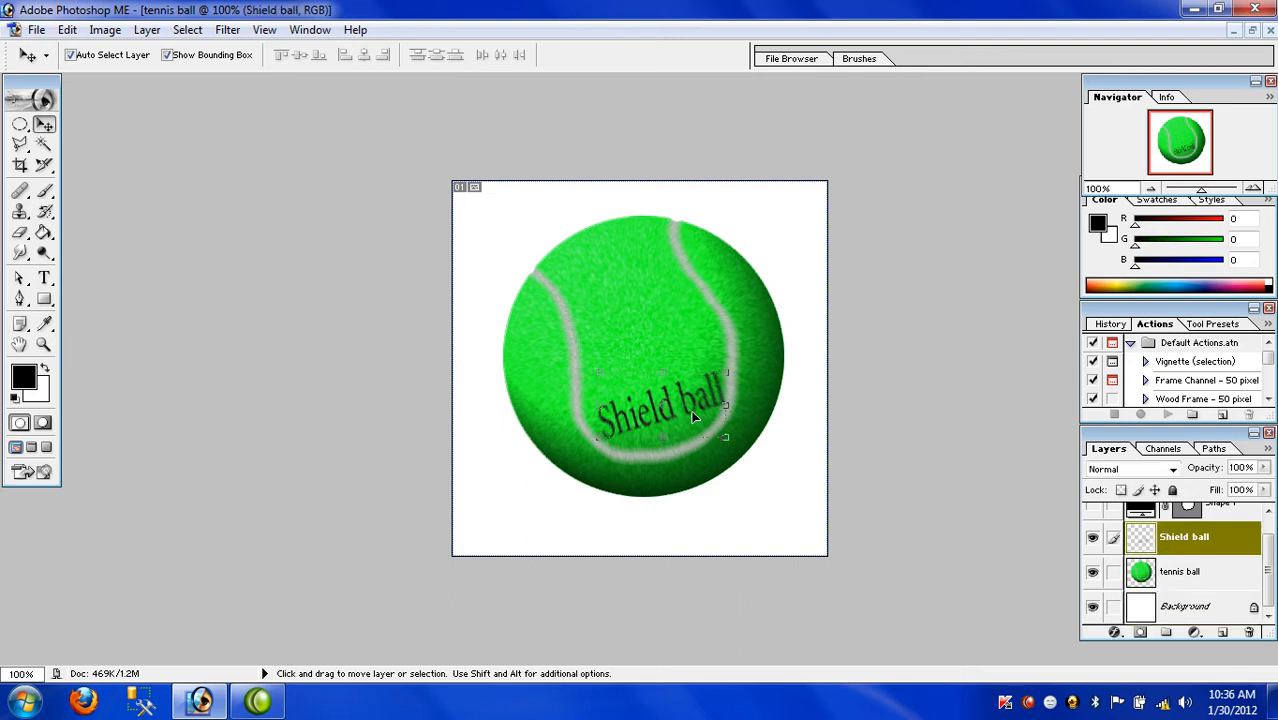
{"action": "left_click_drag", "start_coordinate": [694, 419], "coordinate": [686, 404]}
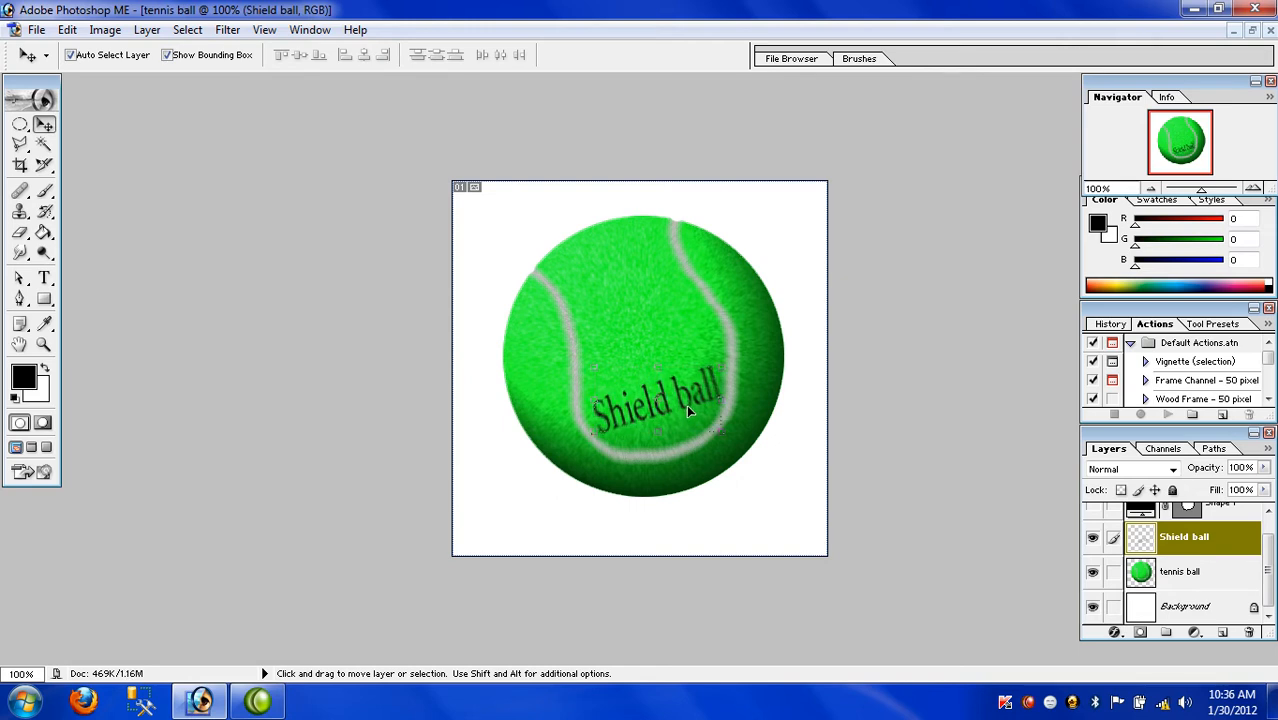
Set the foreground color to red F01010 and render Clouds on the Background layer.
{"action": "left_click", "coordinate": [1150, 612]}
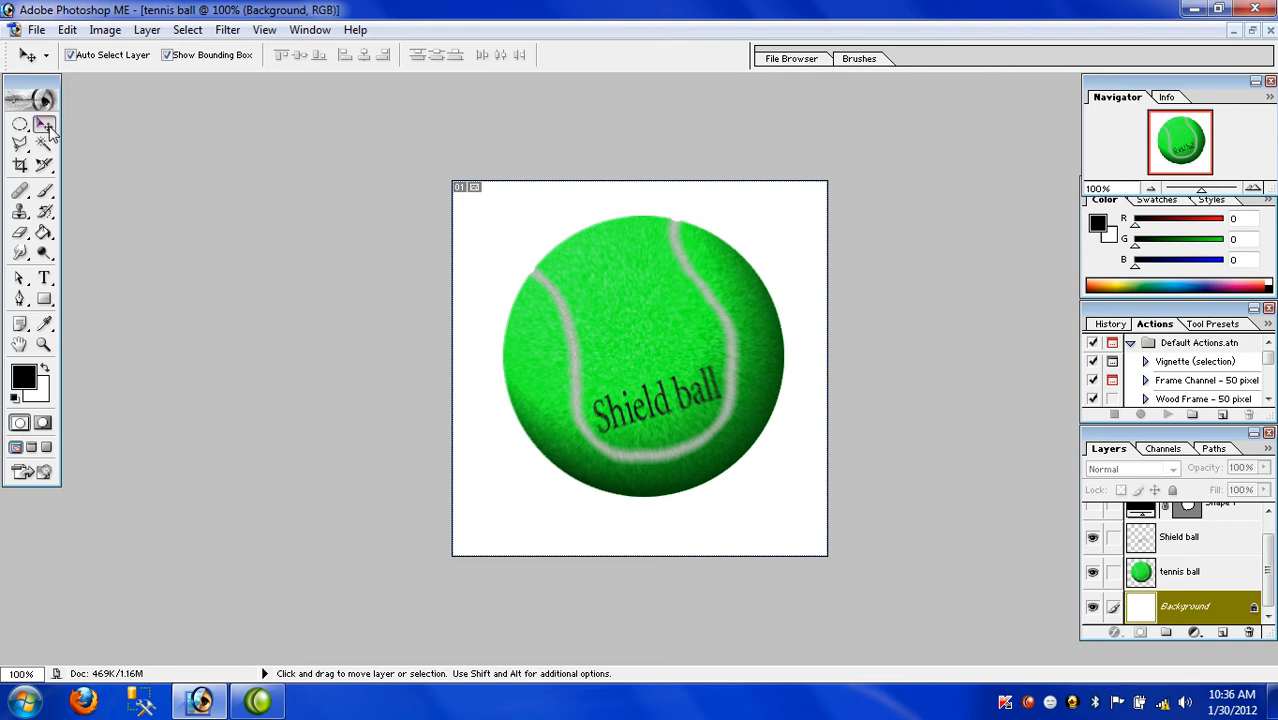
{"action": "left_click", "coordinate": [25, 385]}
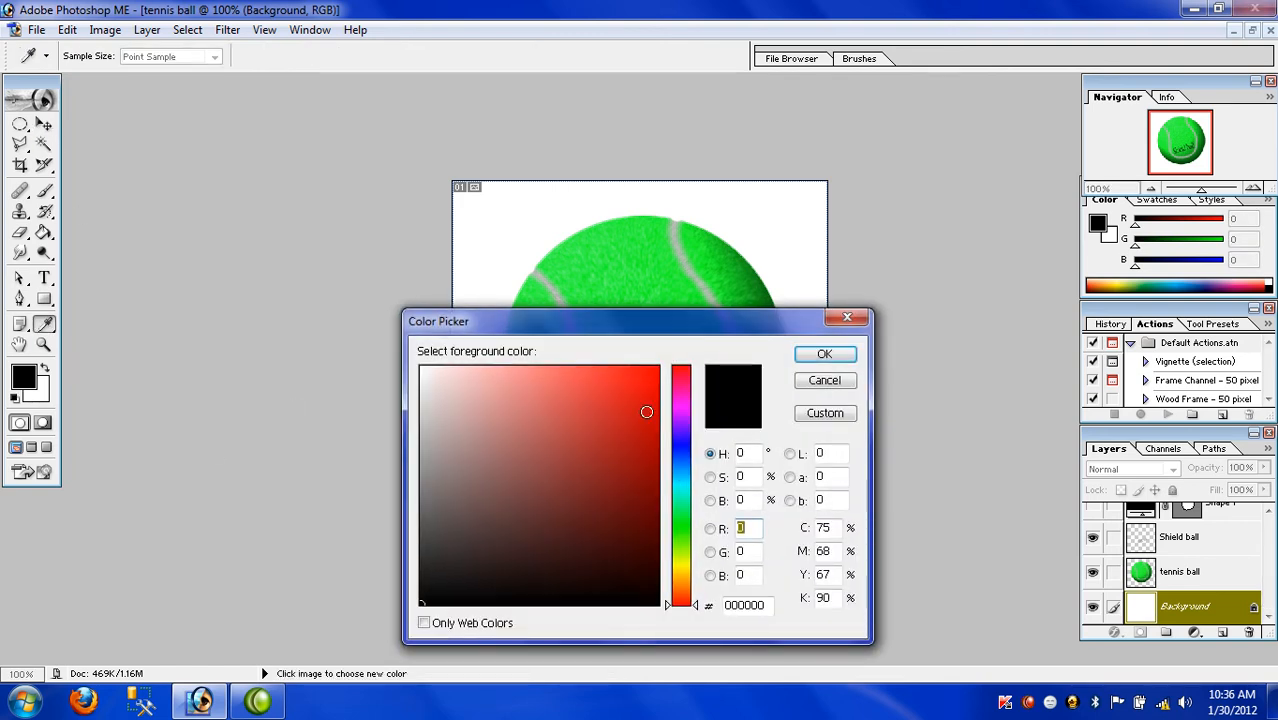
{"action": "left_click", "coordinate": [643, 380]}
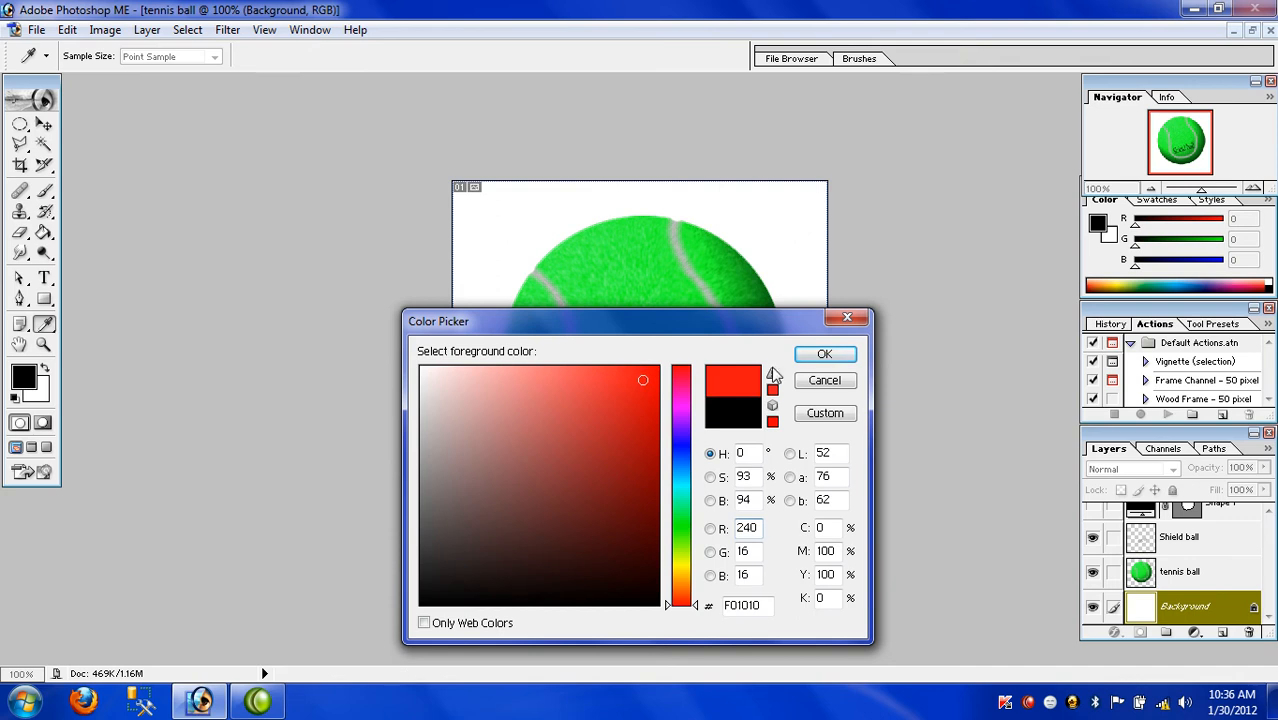
{"action": "left_click", "coordinate": [800, 362]}
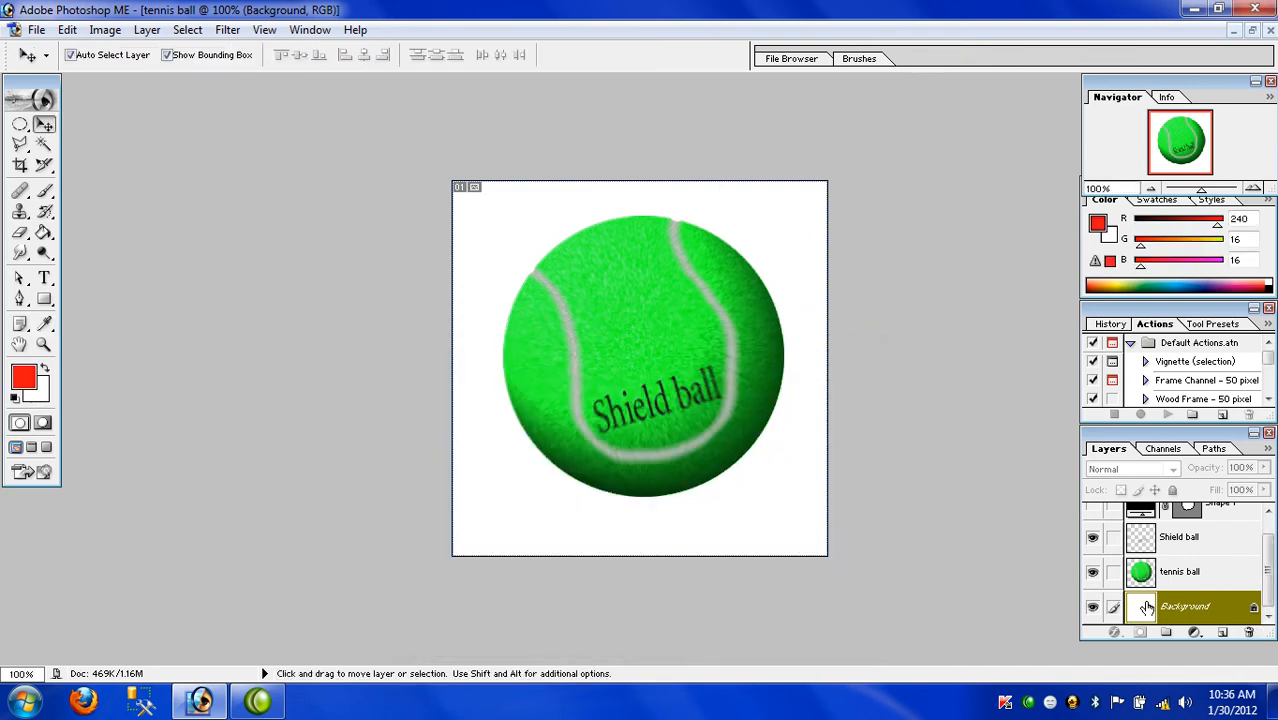
{"action": "left_click", "coordinate": [226, 30]}
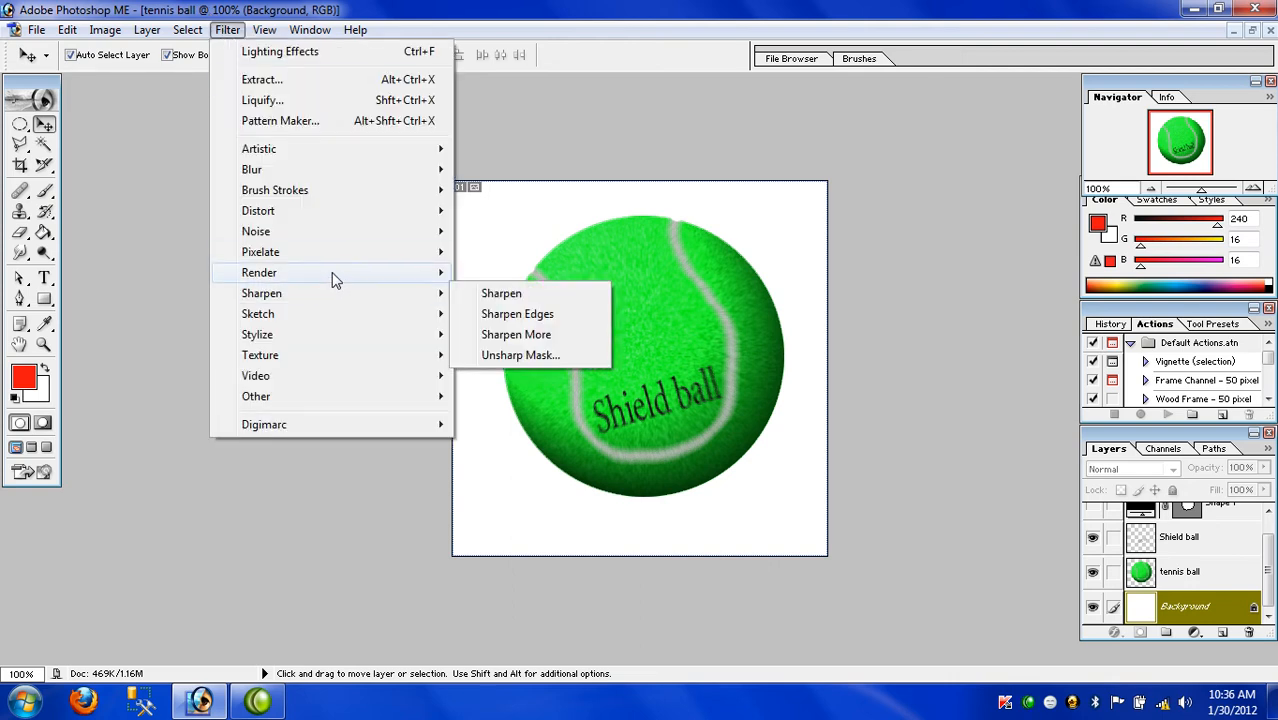
{"action": "mouse_move", "coordinate": [335, 279]}
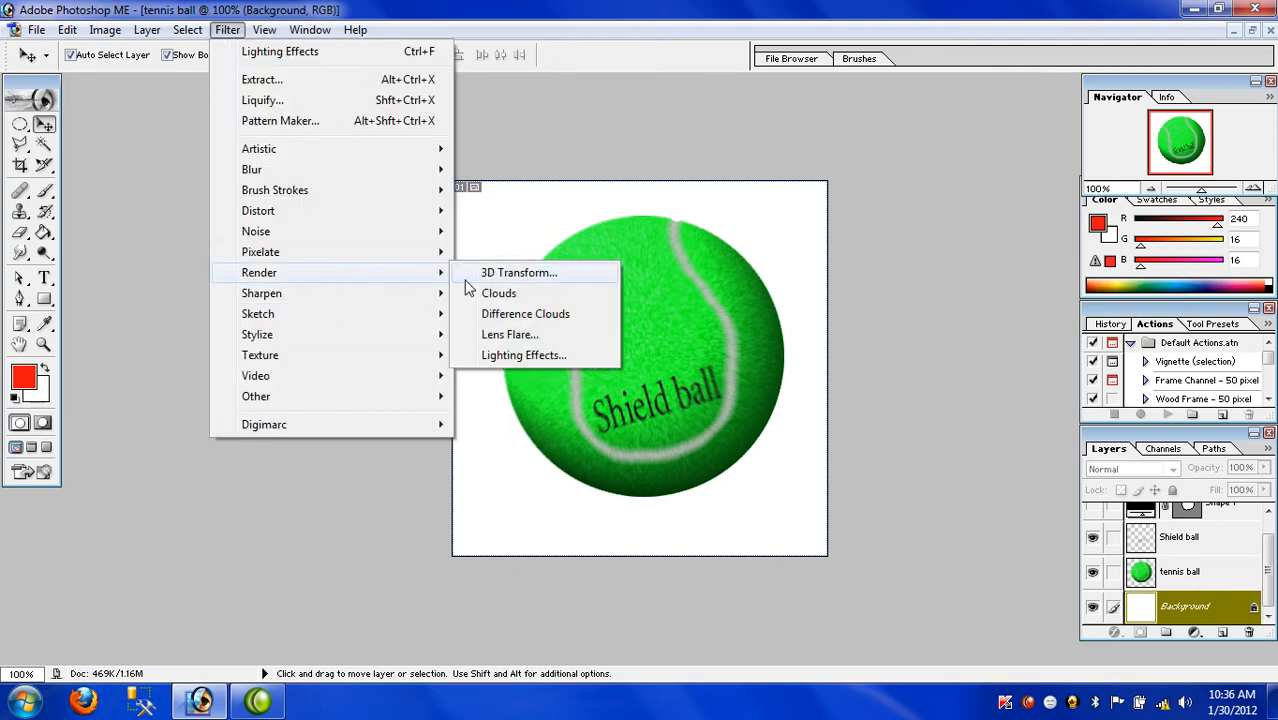
{"action": "left_click", "coordinate": [515, 292]}
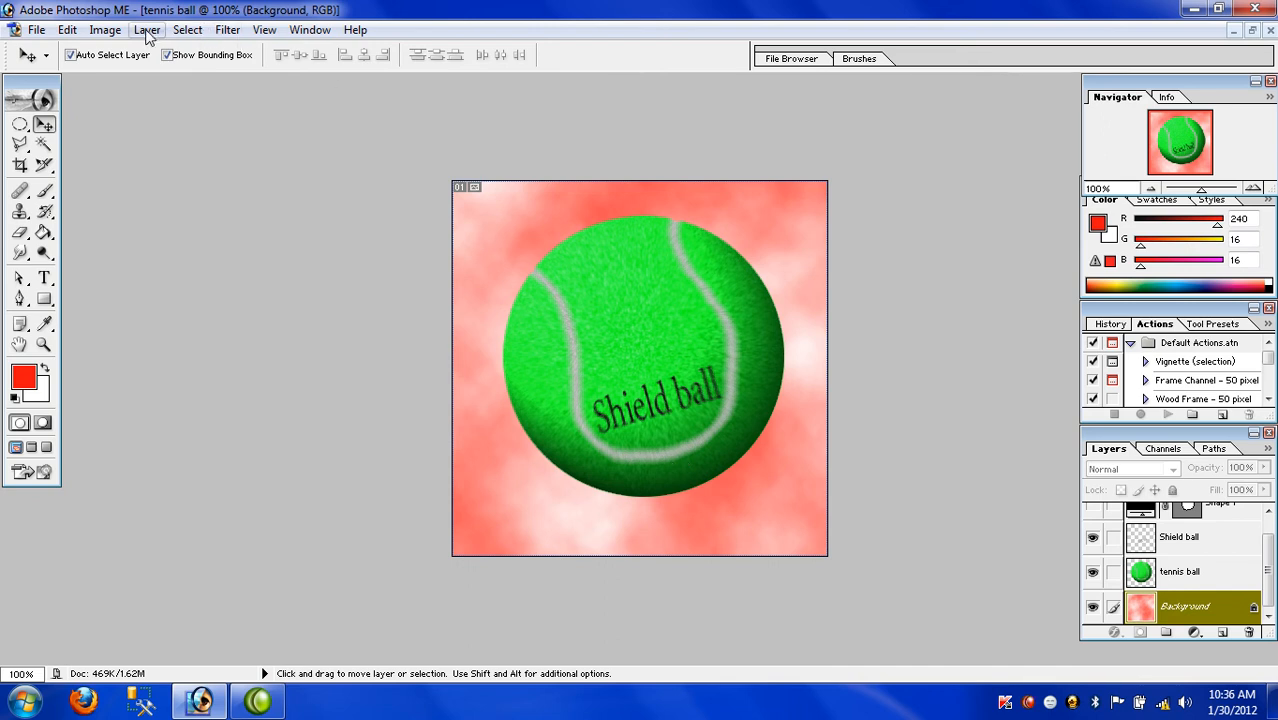
Adjust the Background layer's brightness to +37 and contrast to +25.
{"action": "left_click", "coordinate": [108, 30]}
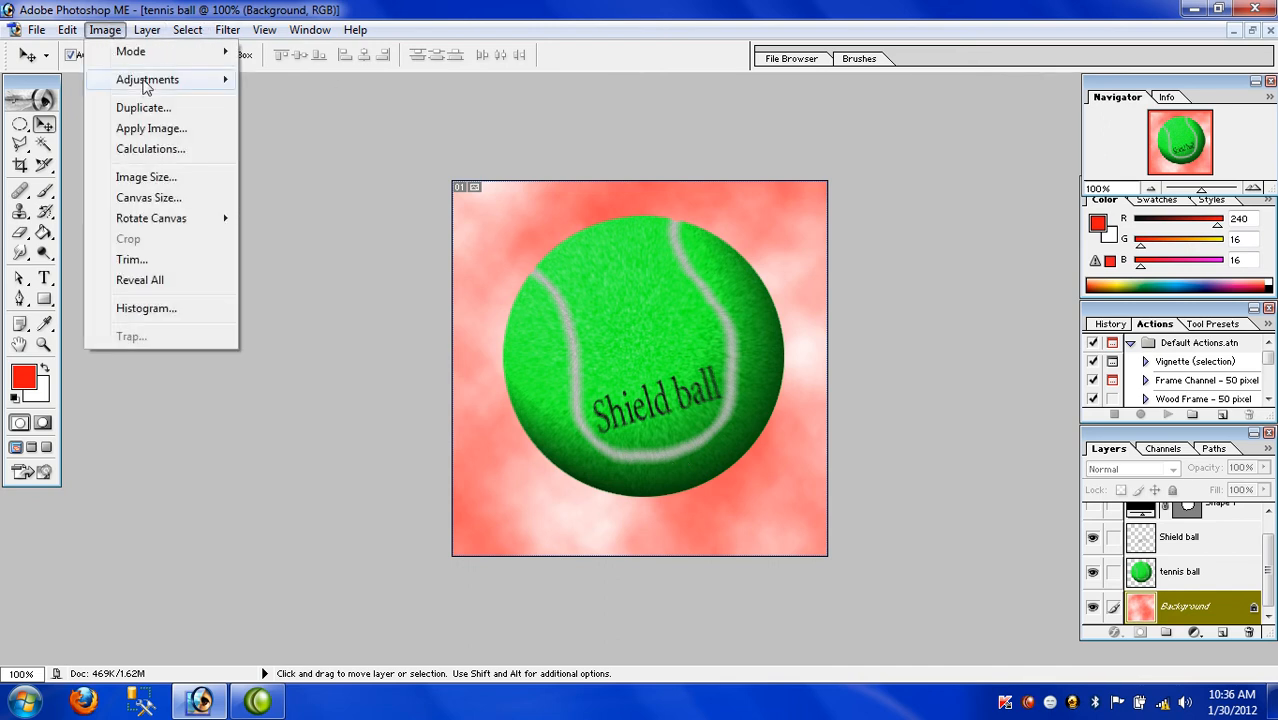
{"action": "mouse_move", "coordinate": [147, 86]}
{"action": "left_click", "coordinate": [369, 206]}
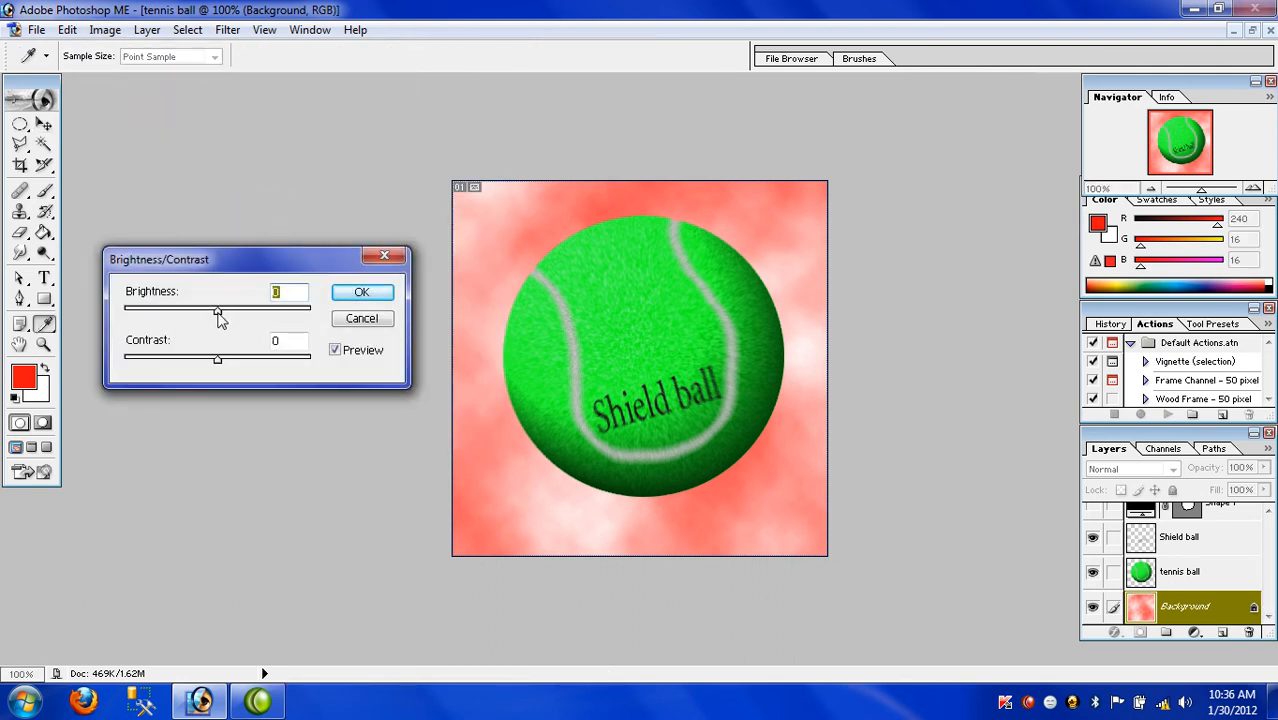
{"action": "left_click_drag", "start_coordinate": [220, 317], "coordinate": [254, 320]}
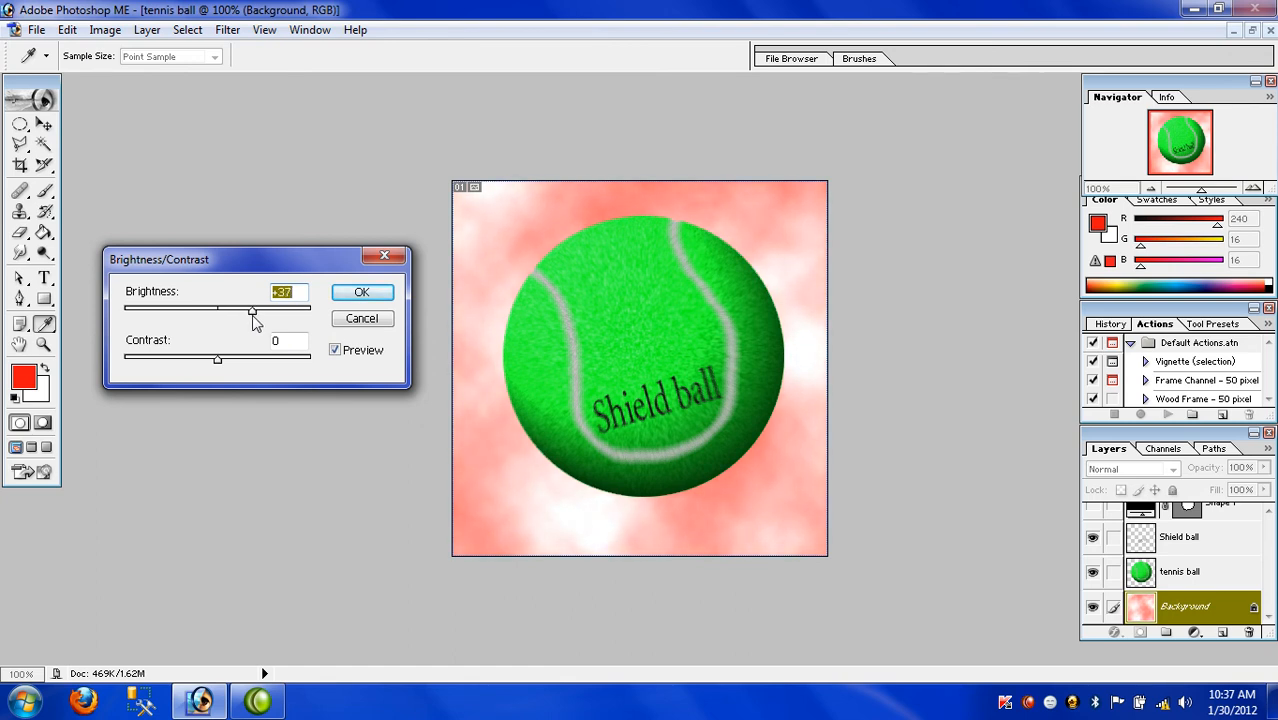
{"action": "left_click_drag", "start_coordinate": [219, 362], "coordinate": [241, 363]}
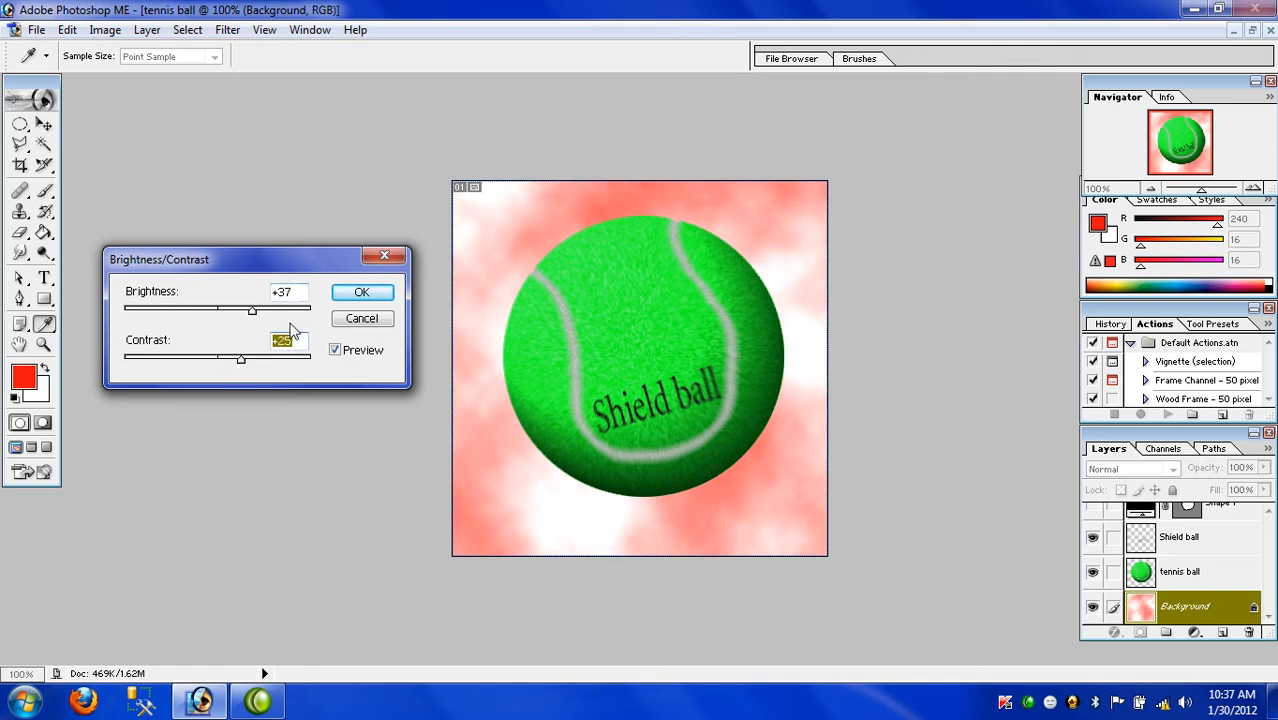
{"action": "left_click", "coordinate": [362, 293]}
{"action": "key", "text": "v"}
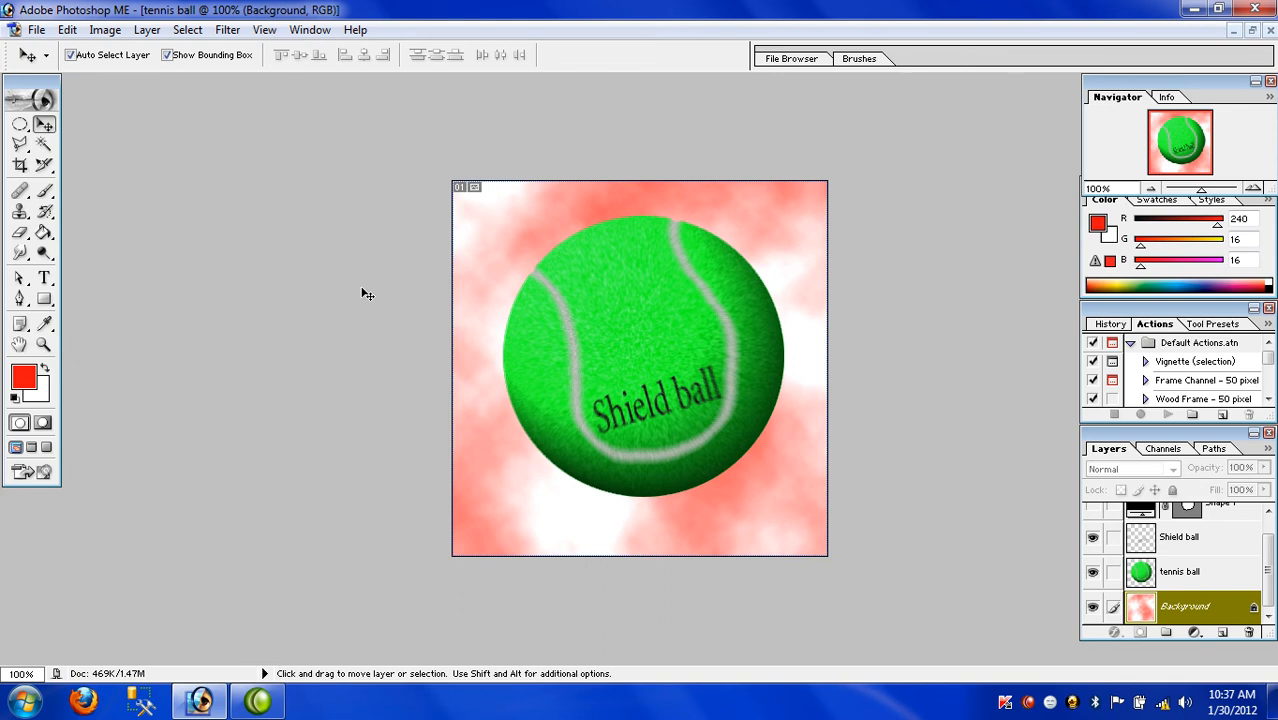
Save a JPEG copy named tennis ball copy.jpg to the Desktop with Maximum quality and Baseline ("Standard") format.
{"action": "left_click", "coordinate": [36, 31]}
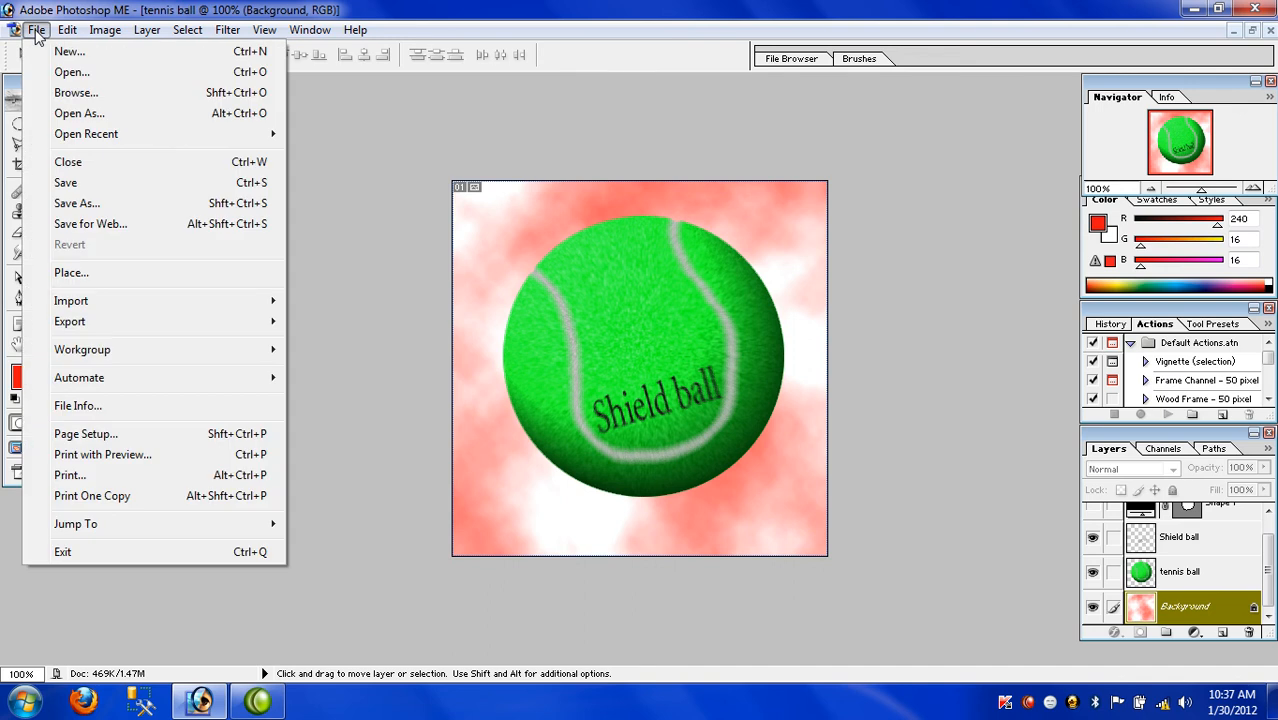
{"action": "left_click", "coordinate": [92, 203]}
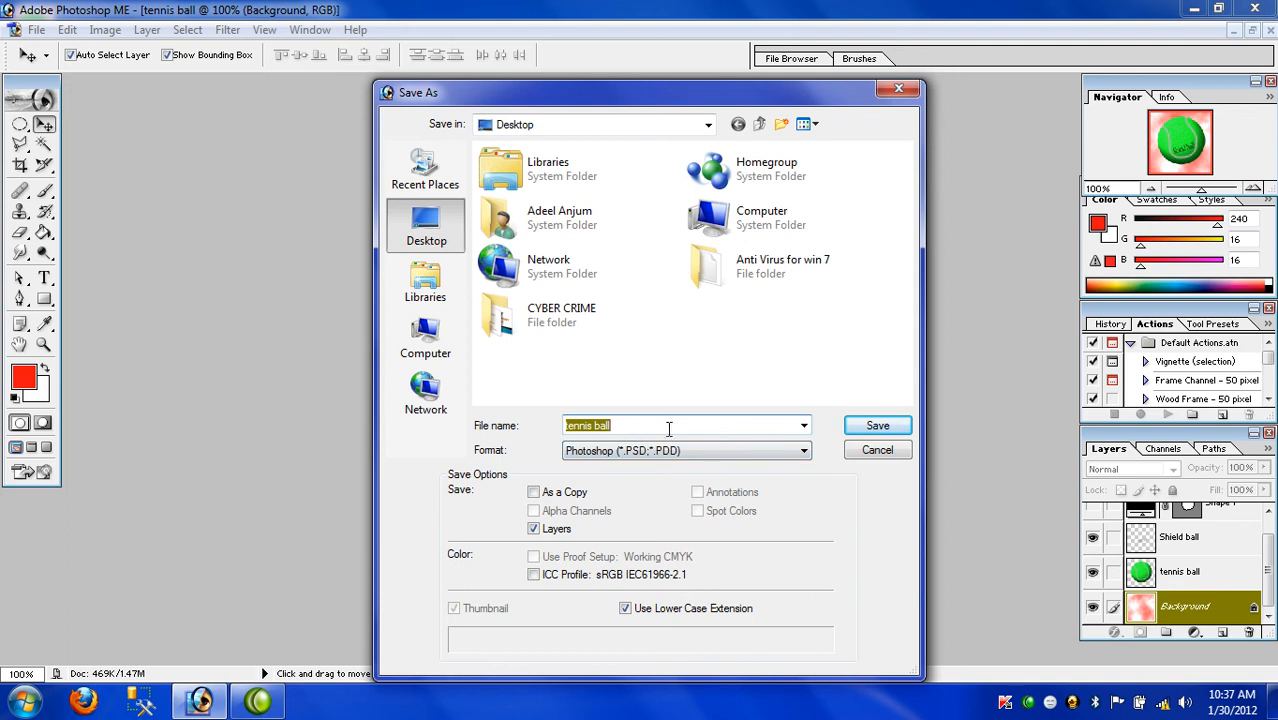
{"action": "left_click", "coordinate": [804, 450]}
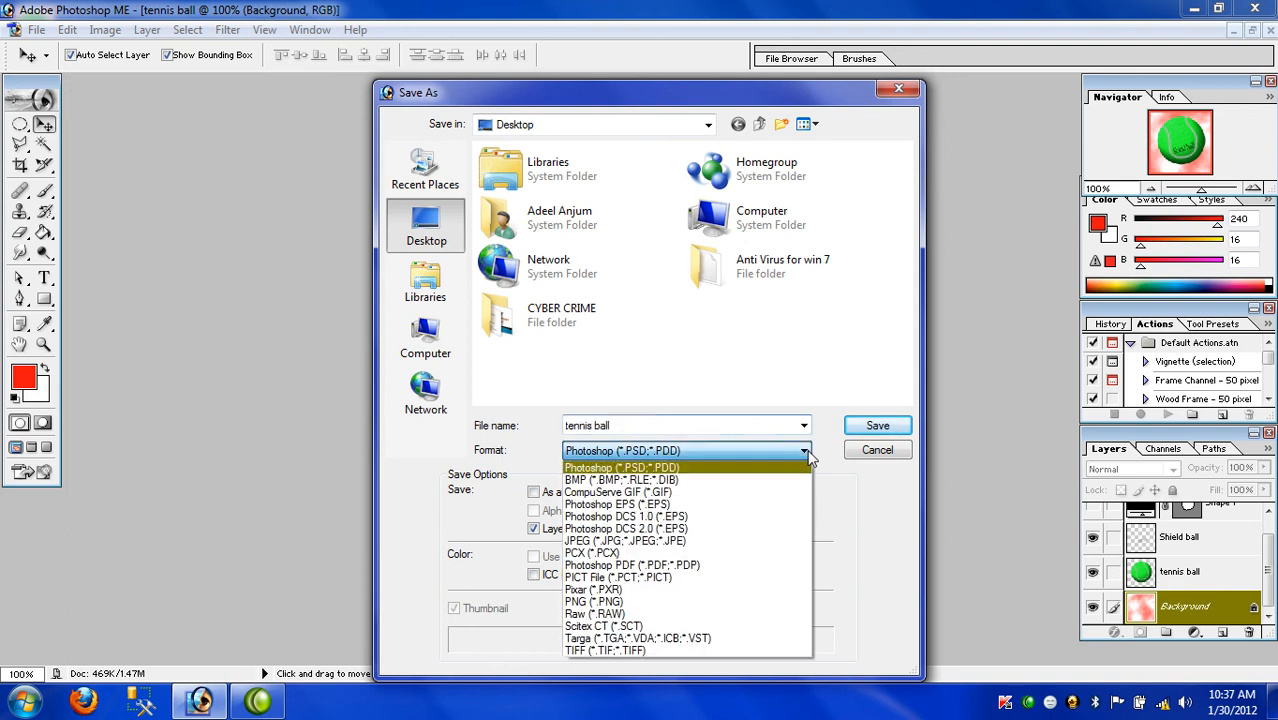
{"action": "left_click", "coordinate": [757, 547]}
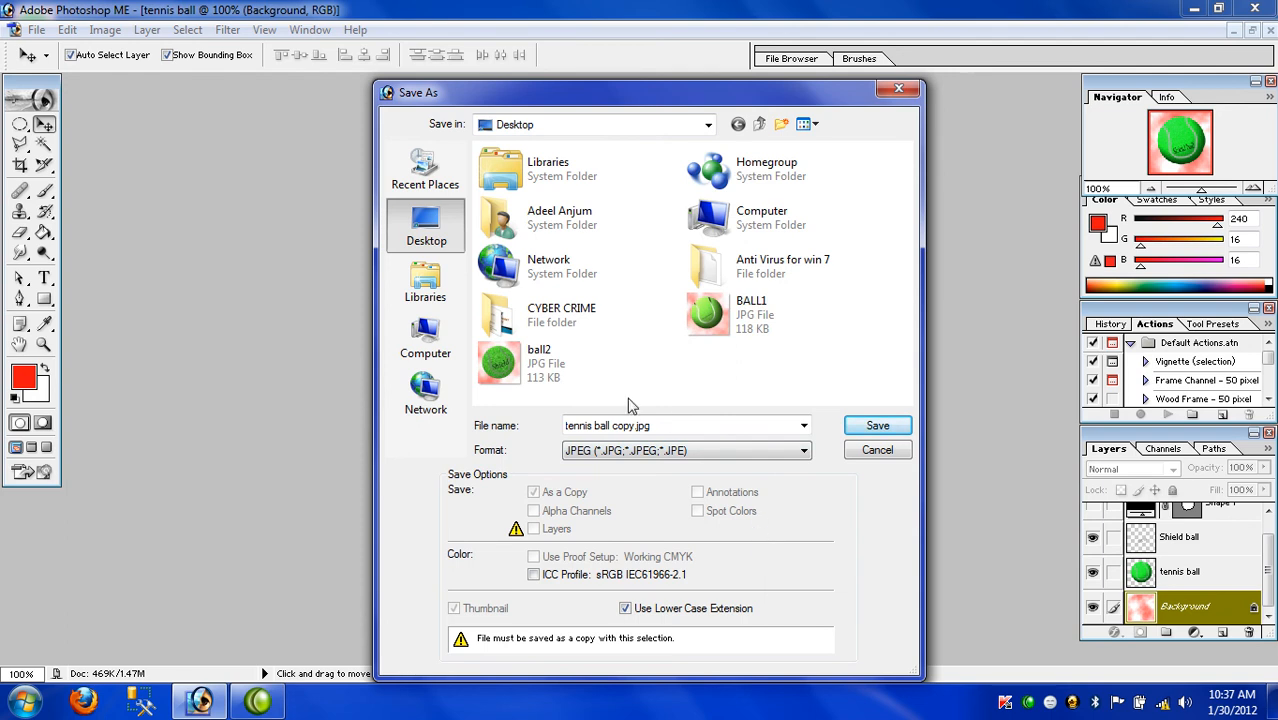
{"action": "left_click", "coordinate": [862, 424]}
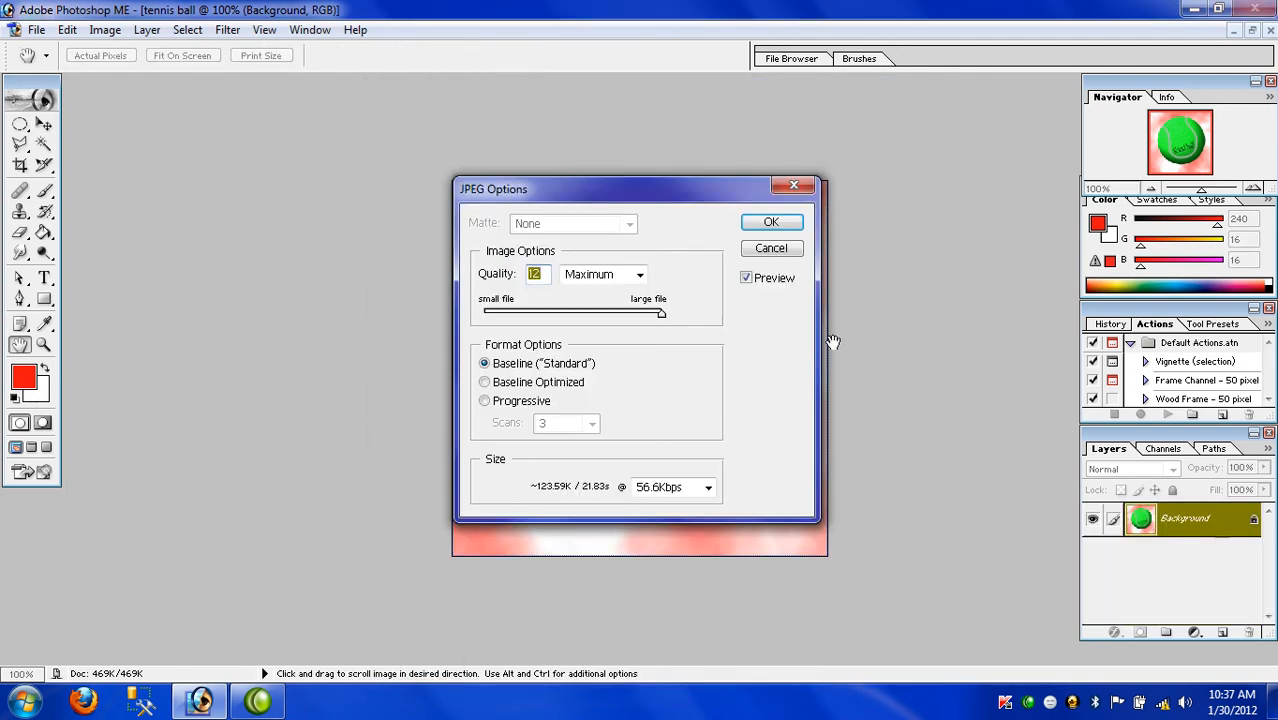
{"action": "left_click", "coordinate": [776, 225]}
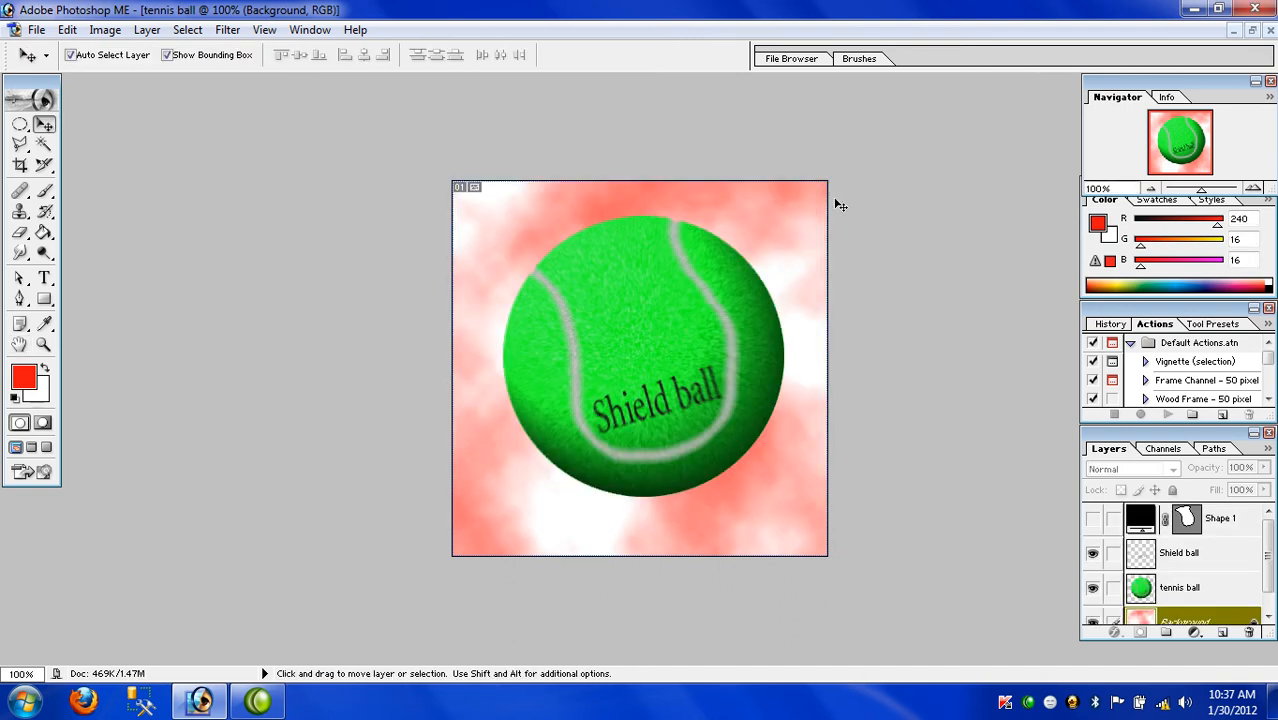
Quit Photoshop without saving the tennis ball document and move the tennis ball copy file to an empty area of the desktop.
{"action": "left_click", "coordinate": [1257, 9]}
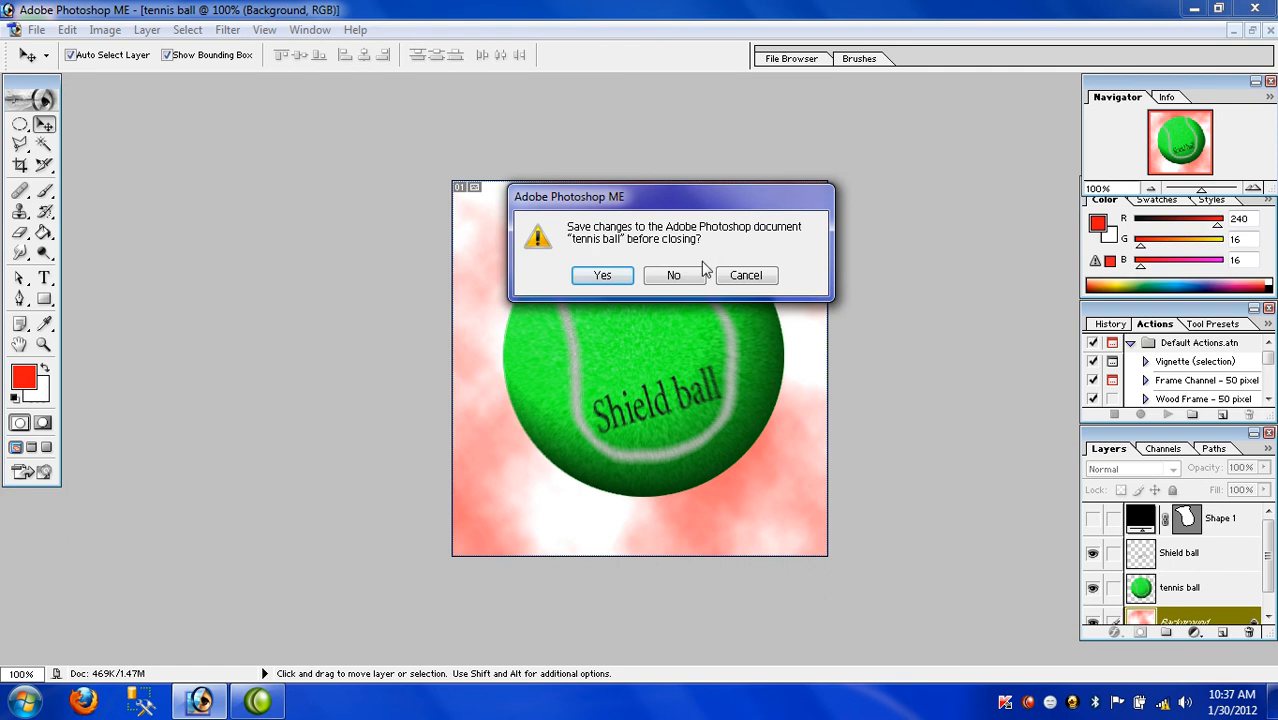
{"action": "left_click", "coordinate": [676, 276]}
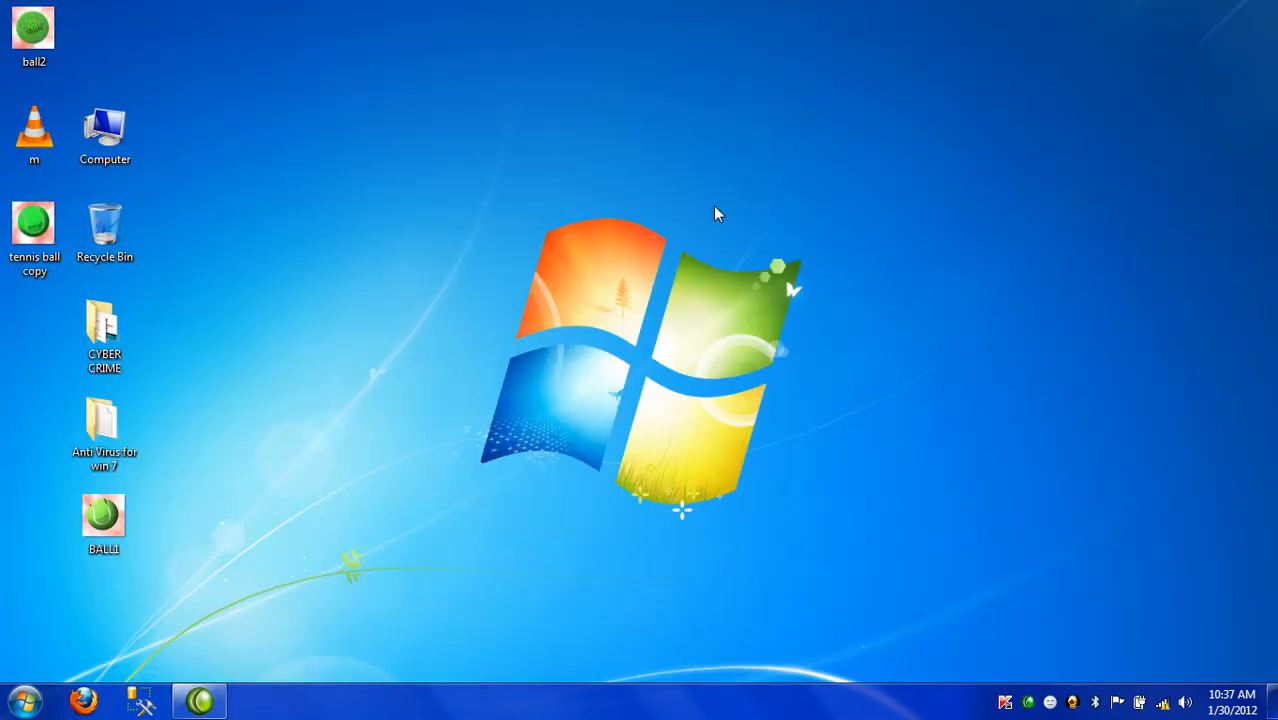
{"action": "left_click_drag", "start_coordinate": [44, 238], "coordinate": [325, 333]}
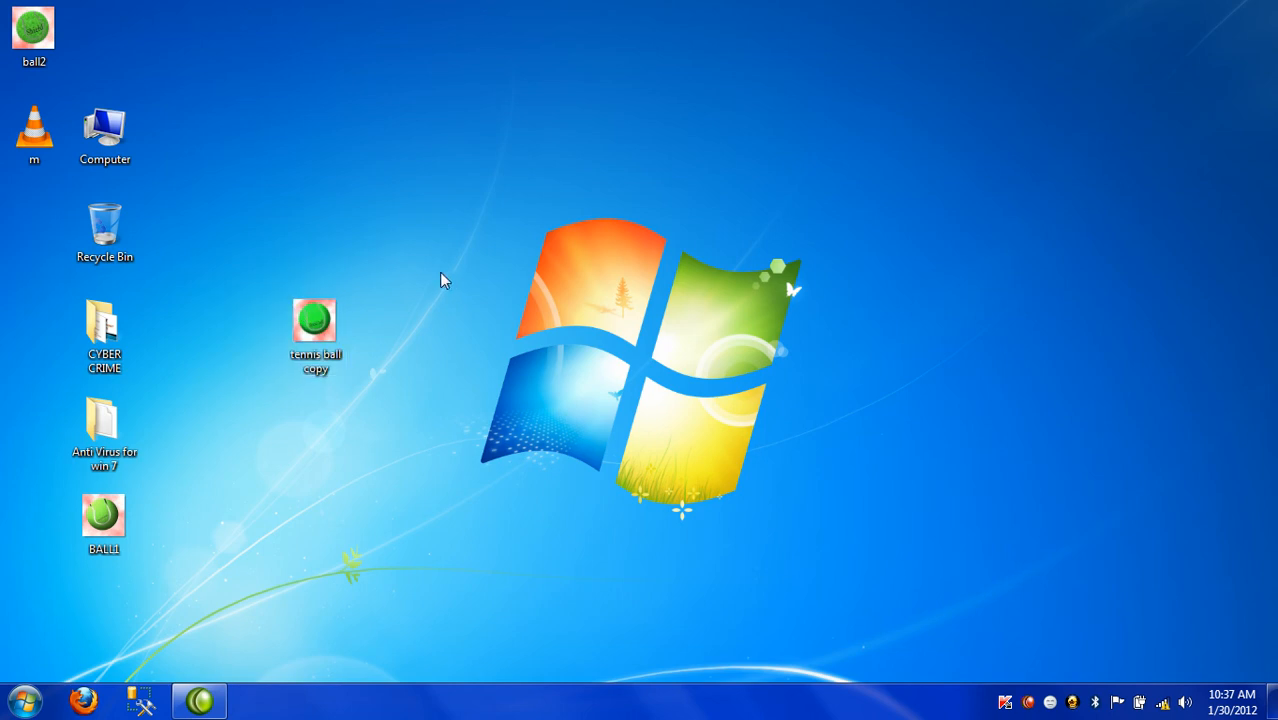
Open tennis ball copy in Windows Photo Viewer and compare it with the ball2 and BALL1 images.
{"action": "double_click", "coordinate": [318, 344]}
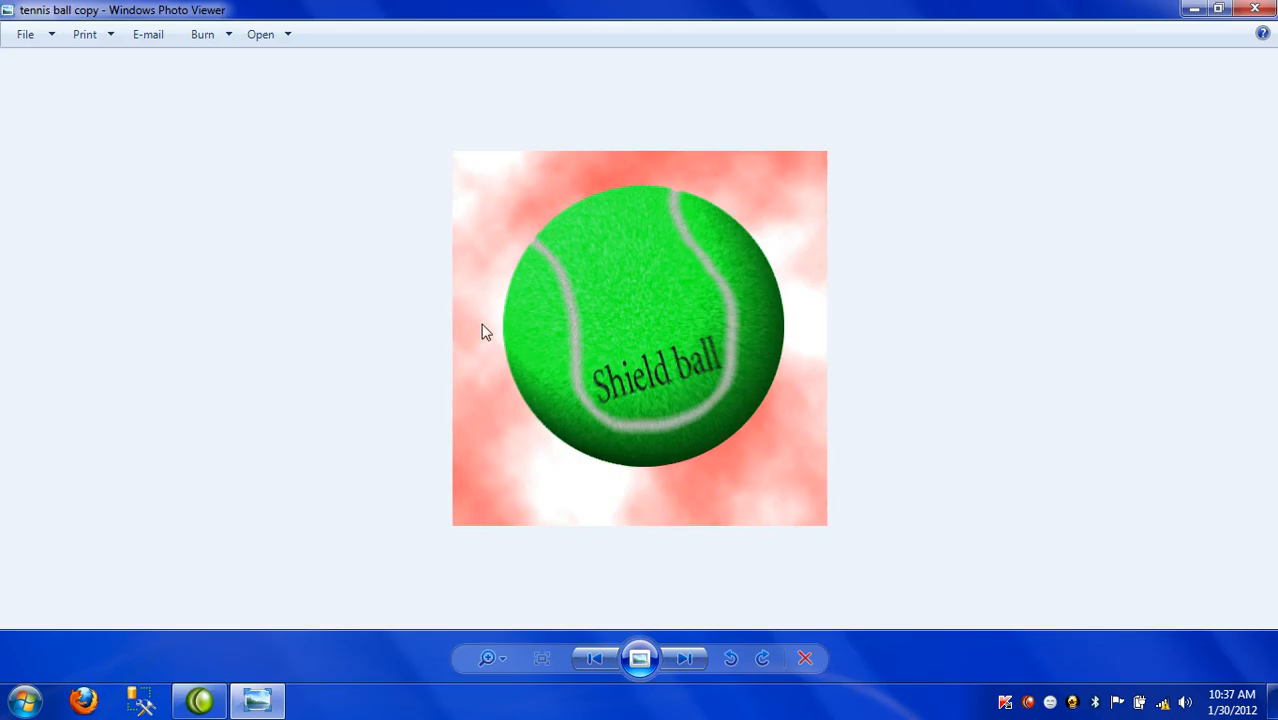
{"action": "left_click", "coordinate": [687, 660]}
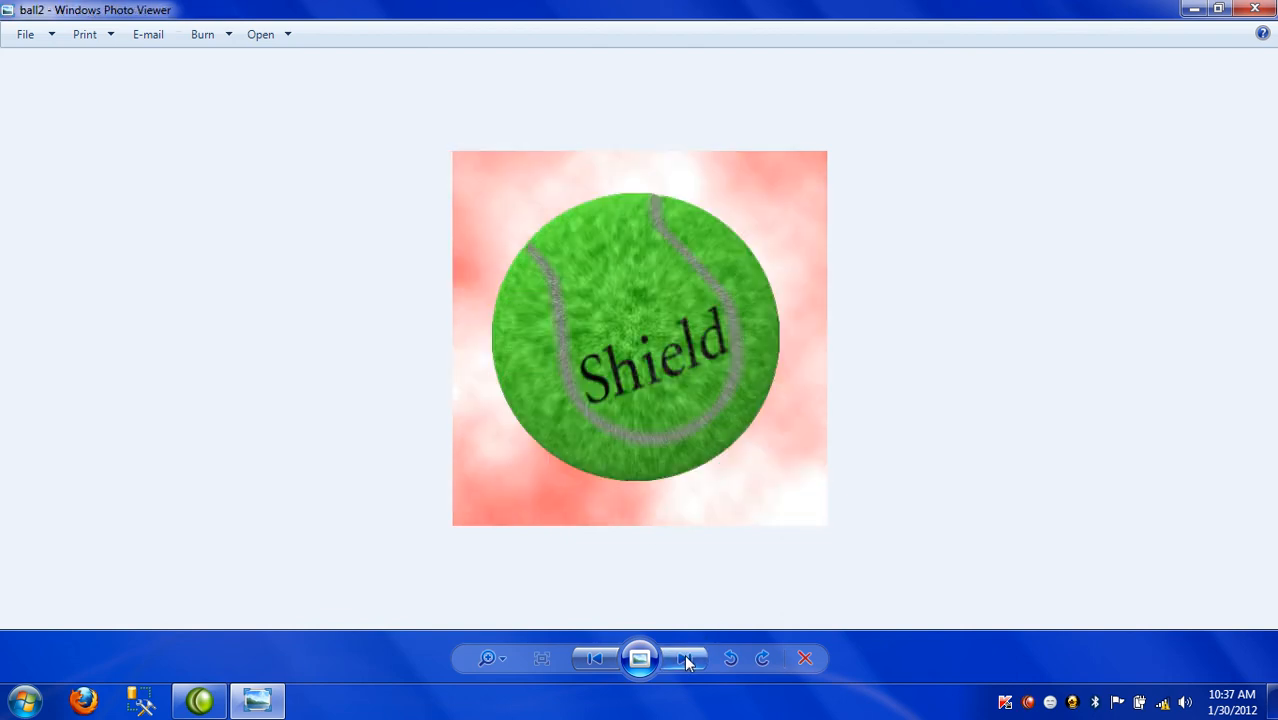
{"action": "left_click", "coordinate": [687, 660]}
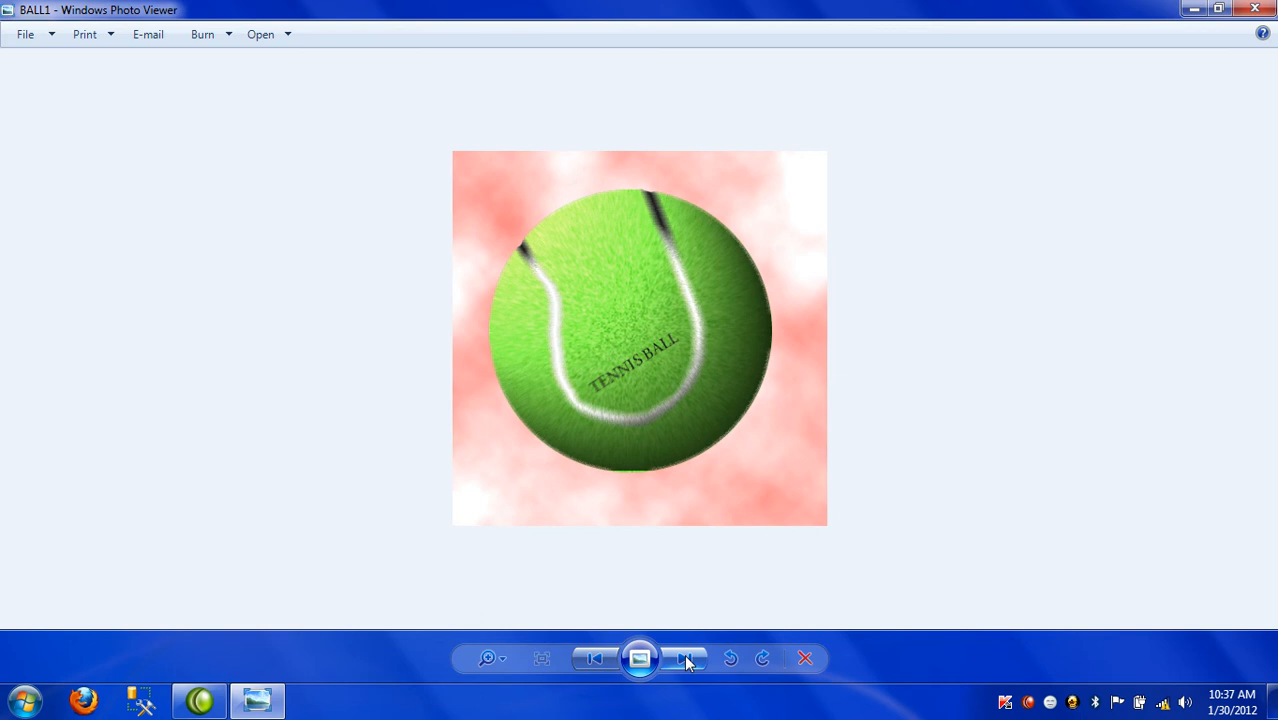
{"action": "right_click", "coordinate": [1029, 703]}
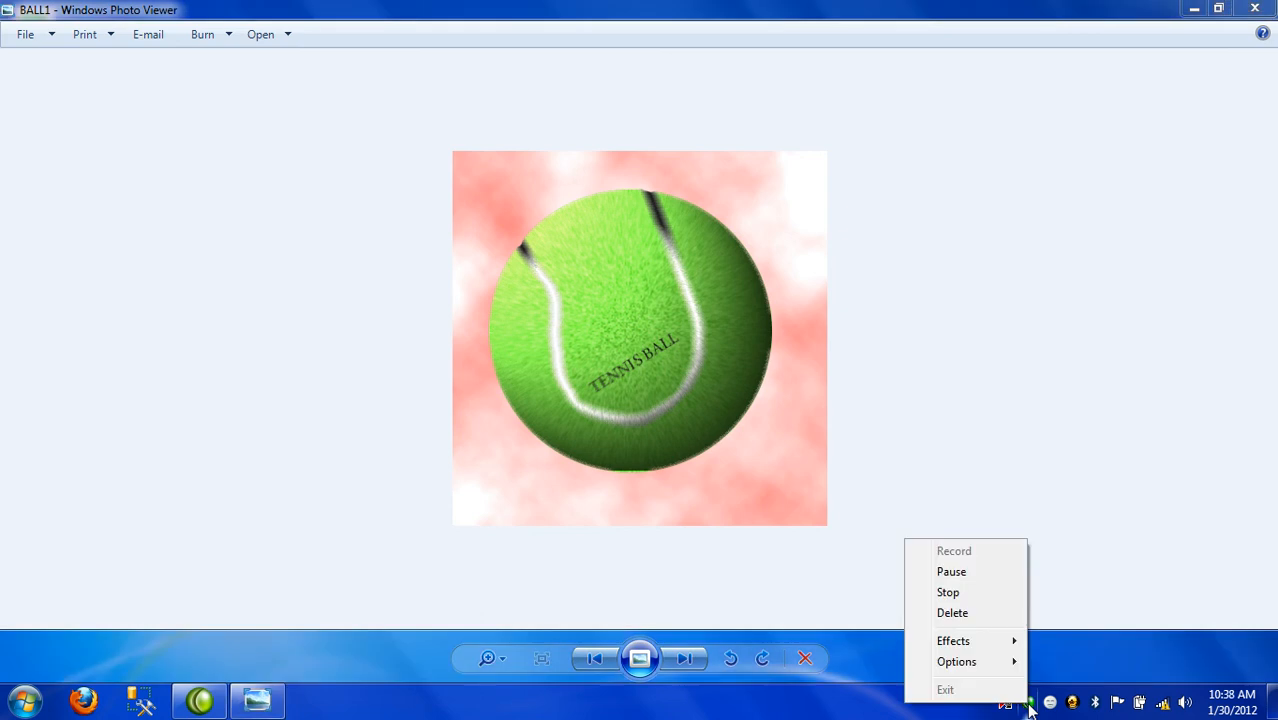